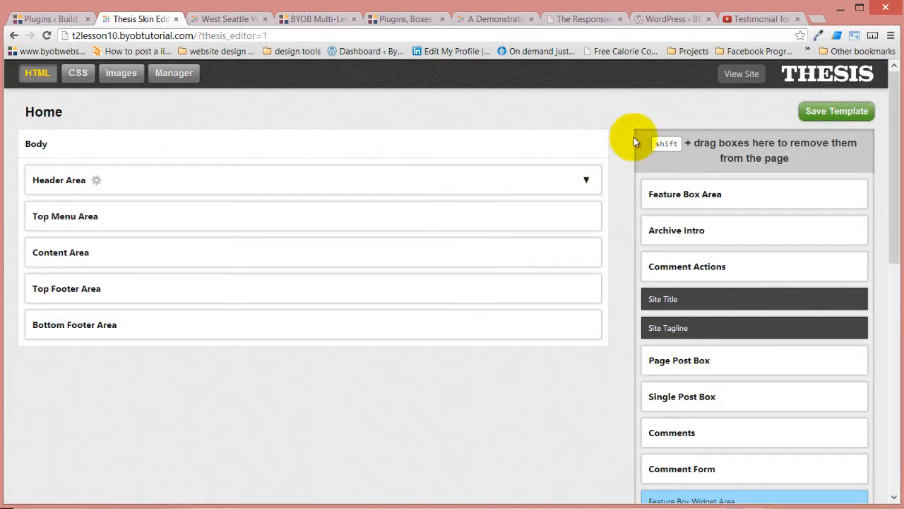
# - Close the testimonial video tab and view the Finished Projects and Services dropdown menus on the demonstration site
pyautogui.click(799, 20)
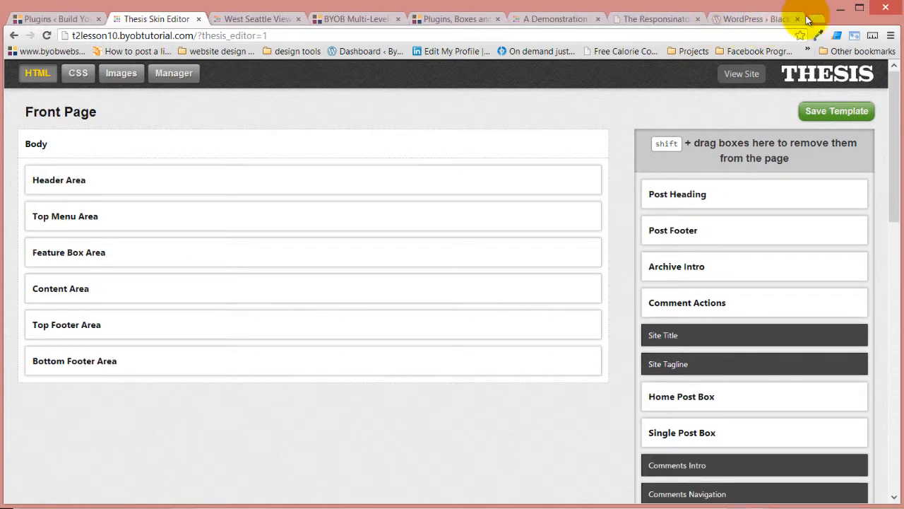
pyautogui.click(555, 20)
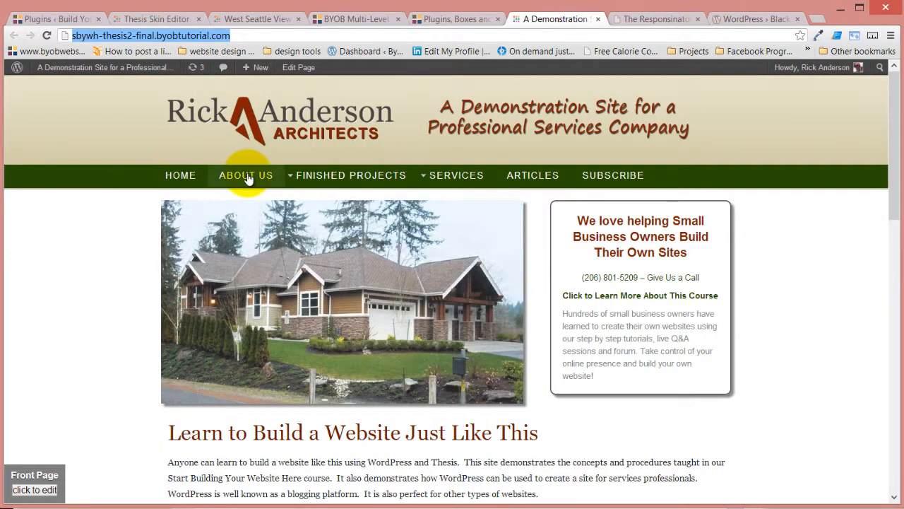
pyautogui.moveTo(315, 177)
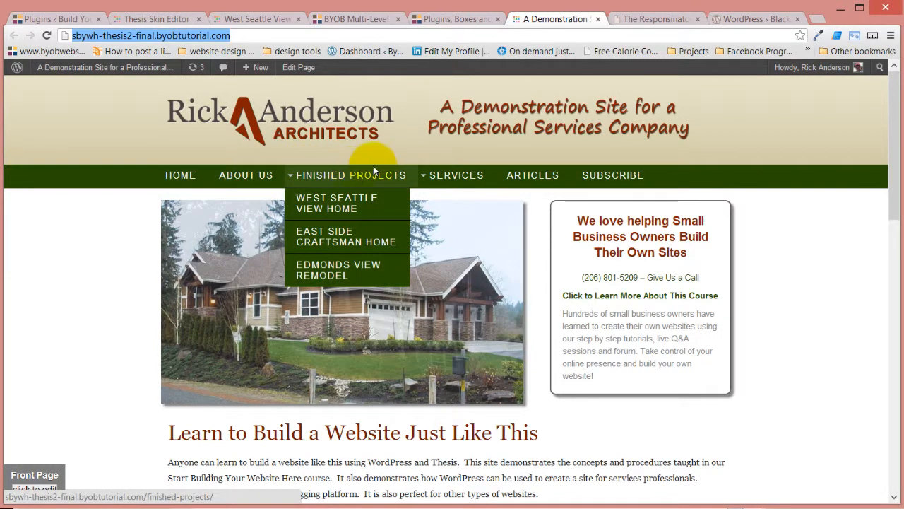
pyautogui.moveTo(441, 175)
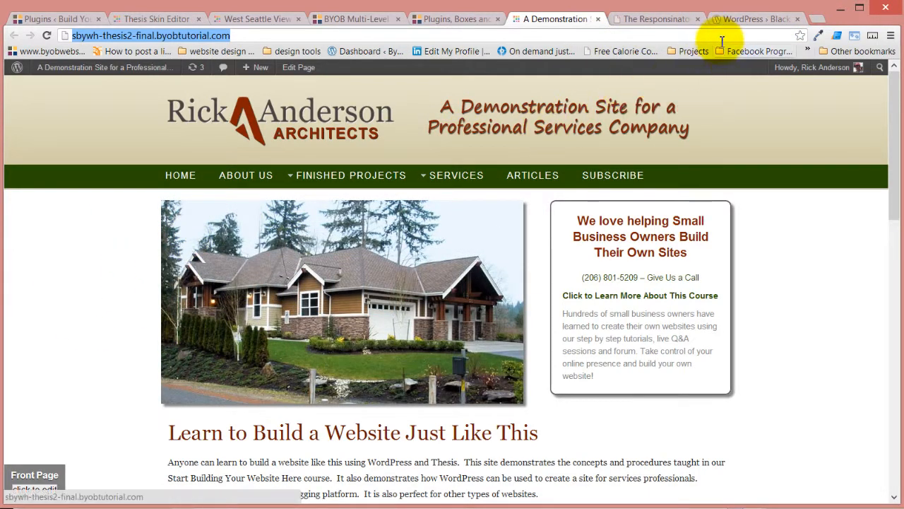
# - In the Responsinator phone preview, open the site's mobile menu and expand its Finished Projects and Services submenus
pyautogui.click(667, 20)
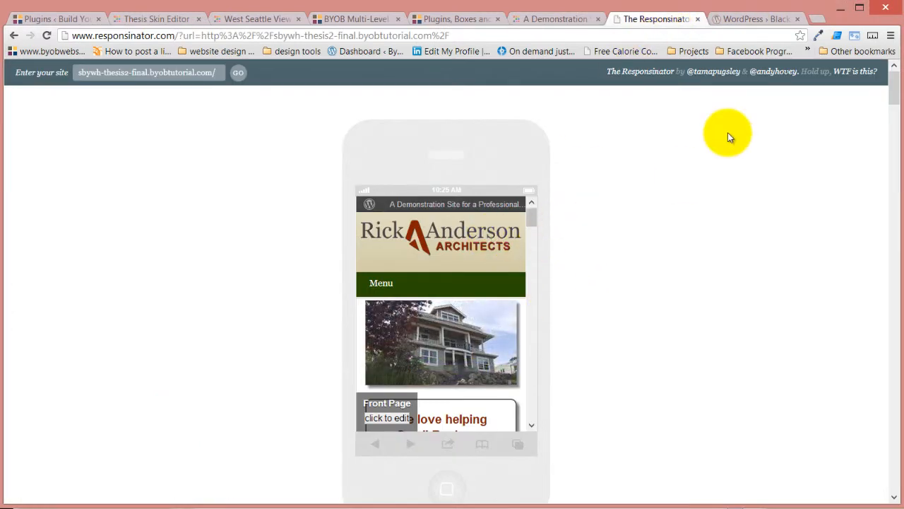
pyautogui.click(375, 289)
pyautogui.scroll(-1, 434, 269)
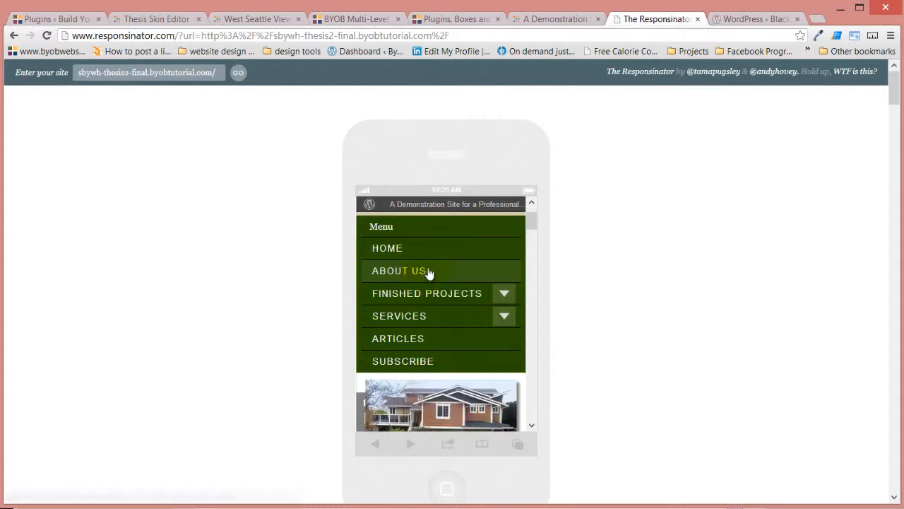
pyautogui.click(505, 293)
pyautogui.scroll(-1, 494, 339)
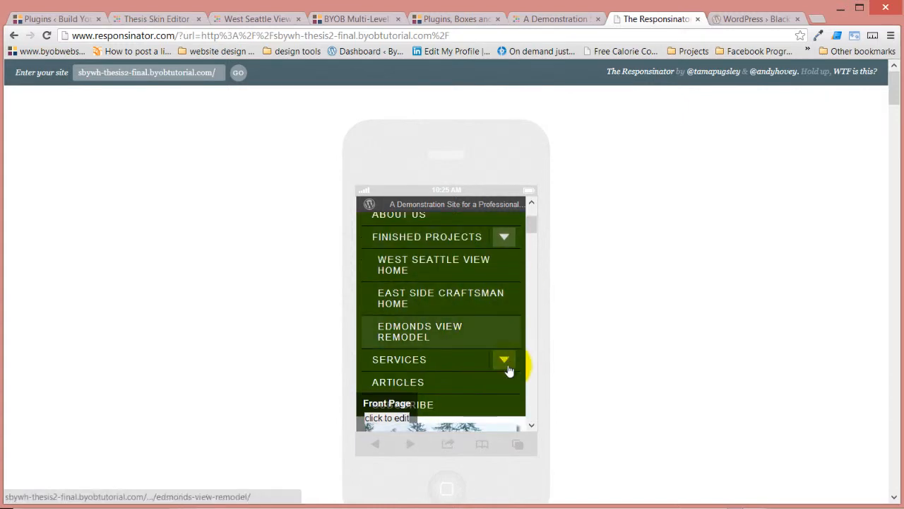
pyautogui.click(505, 360)
pyautogui.scroll(-2, 467, 327)
pyautogui.scroll(1, 462, 329)
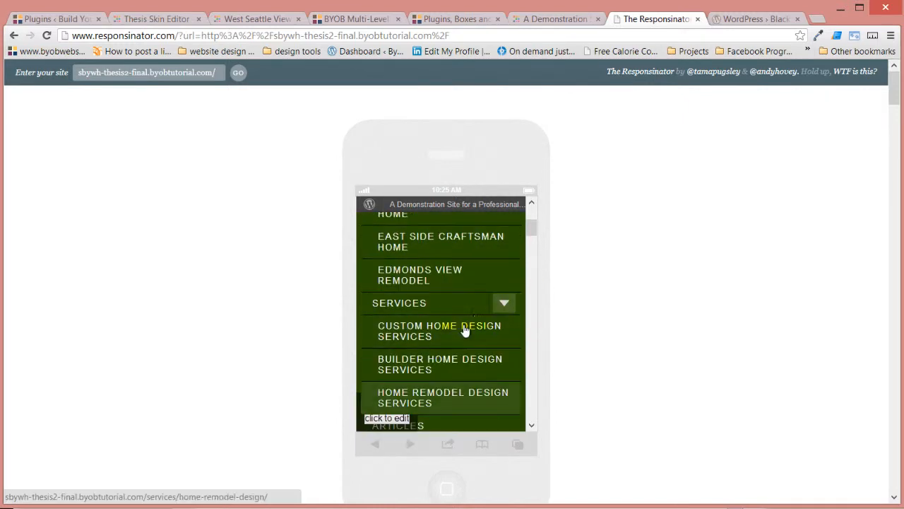
# - Collapse the Services and Finished Projects submenus in the phone preview and look over the remaining menu
pyautogui.click(501, 304)
pyautogui.scroll(2, 495, 311)
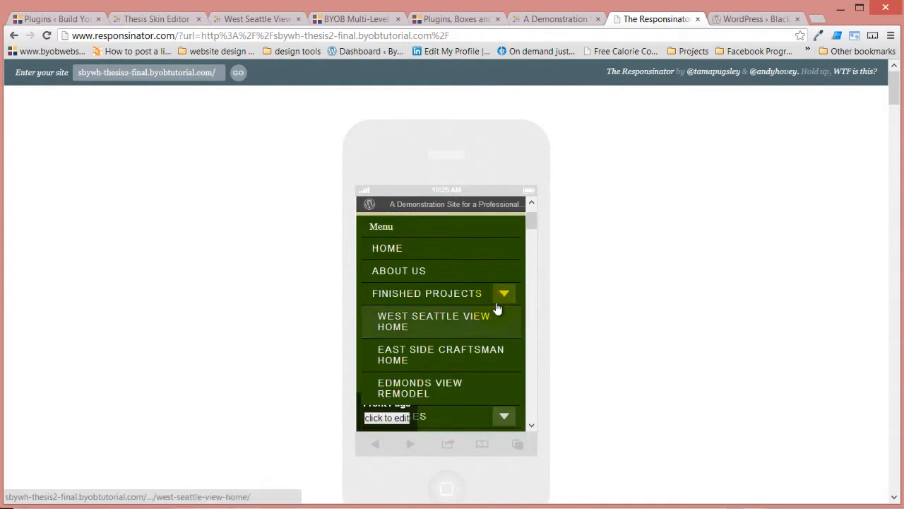
pyautogui.click(503, 293)
pyautogui.scroll(1, 480, 332)
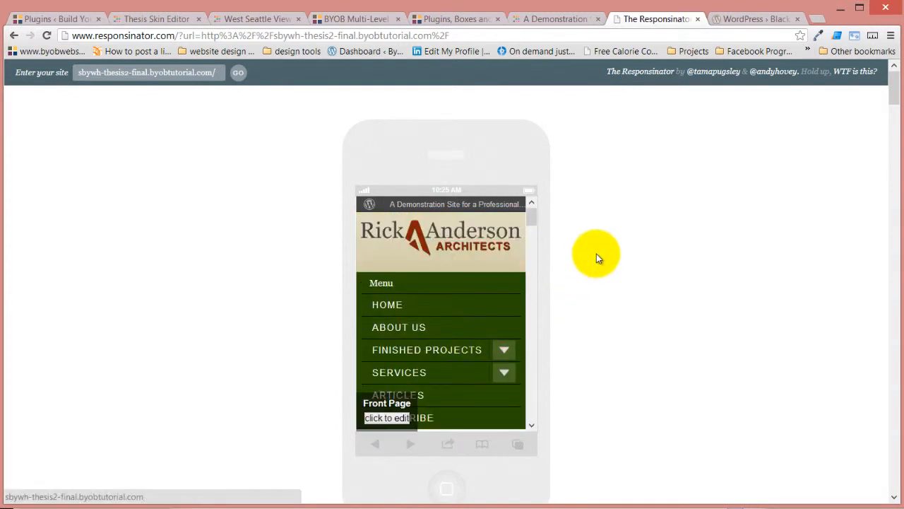
pyautogui.scroll(-2, 595, 253)
pyautogui.scroll(2, 594, 253)
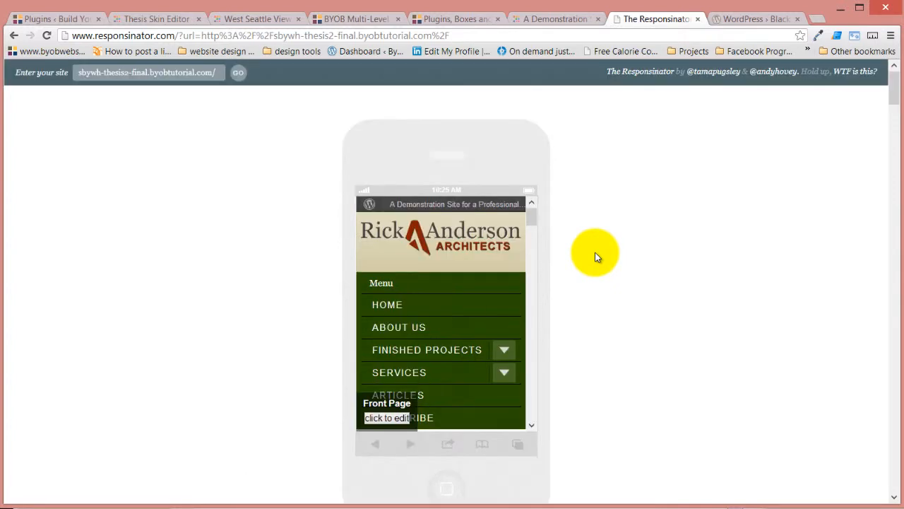
# - Open the About Us page in the phone preview and examine its menu layout with the Finished Projects and Services dropdowns
pyautogui.click(396, 334)
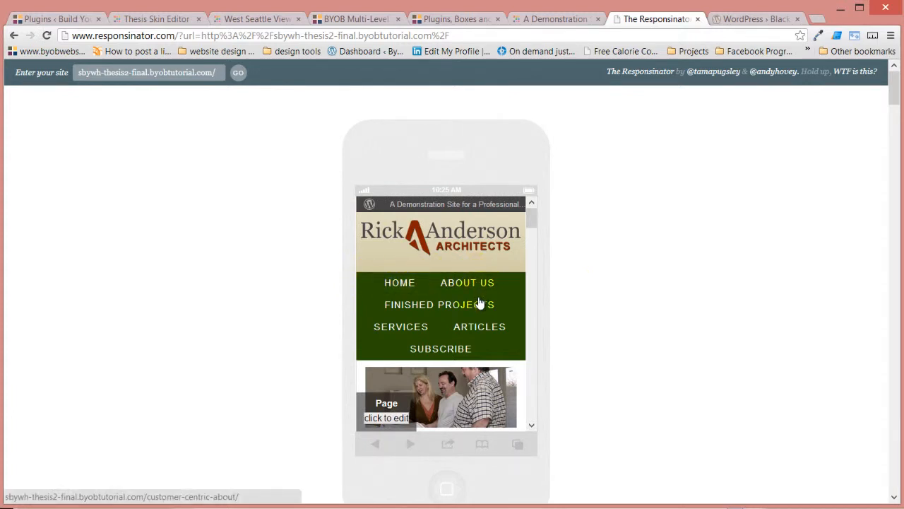
pyautogui.moveTo(429, 305)
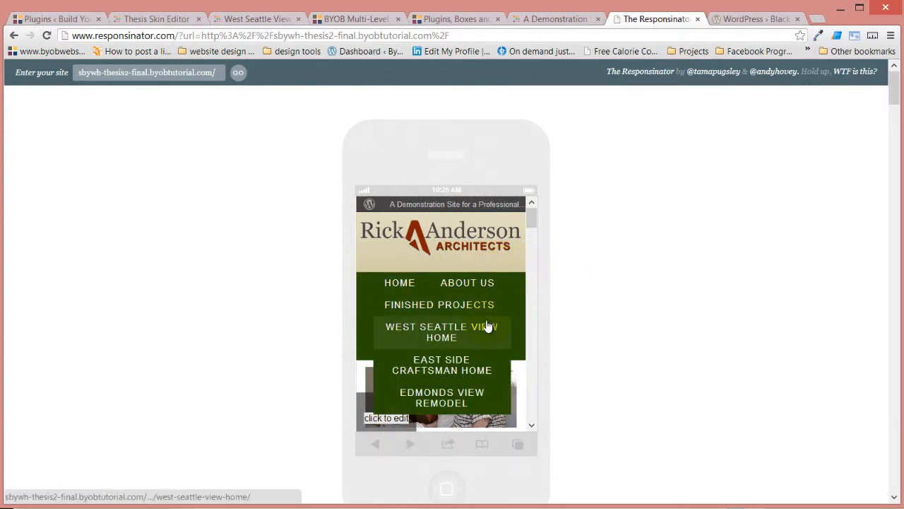
pyautogui.click(519, 271)
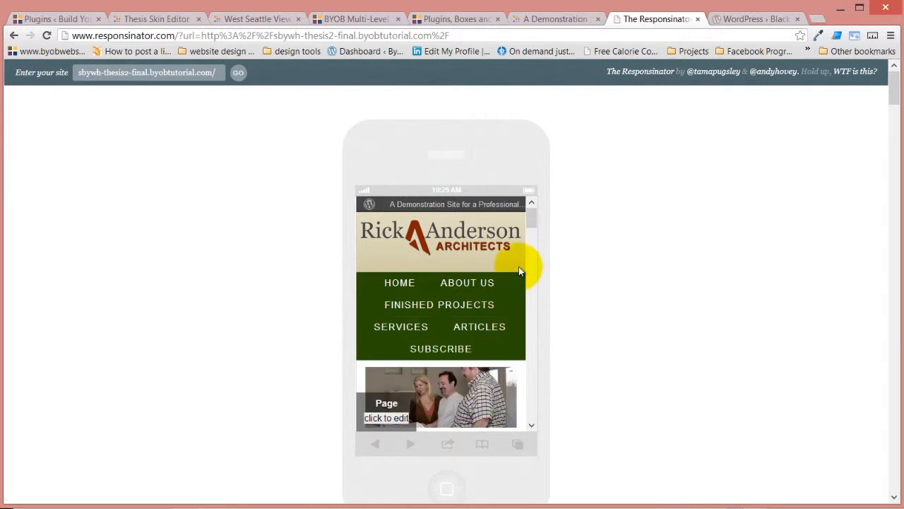
pyautogui.moveTo(410, 385)
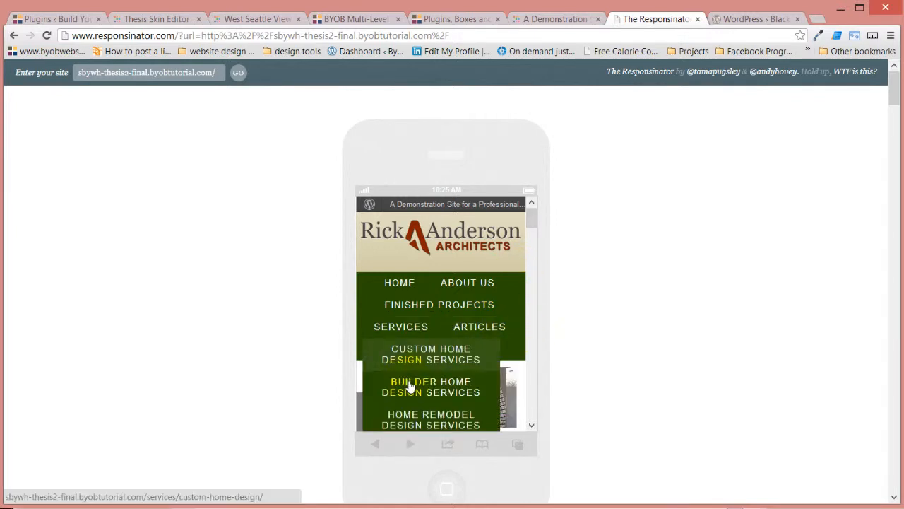
pyautogui.scroll(-1, 410, 386)
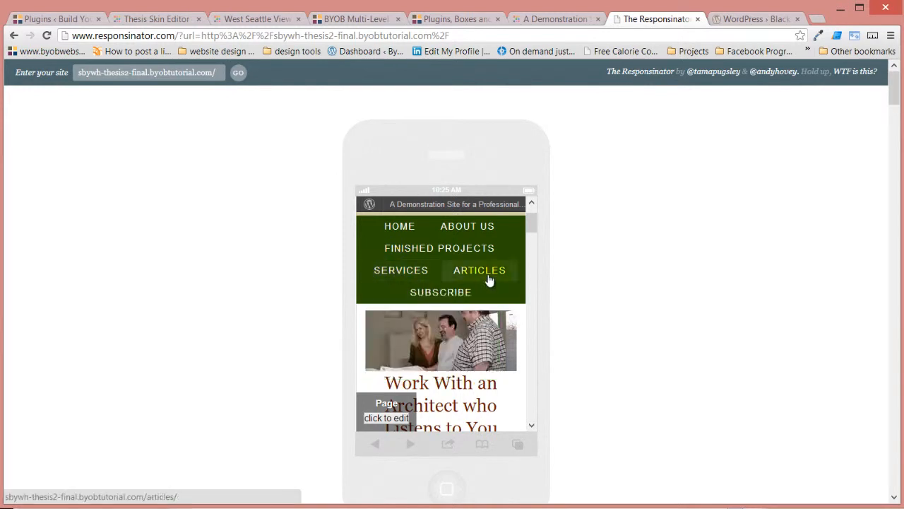
pyautogui.scroll(1, 497, 304)
pyautogui.moveTo(480, 295)
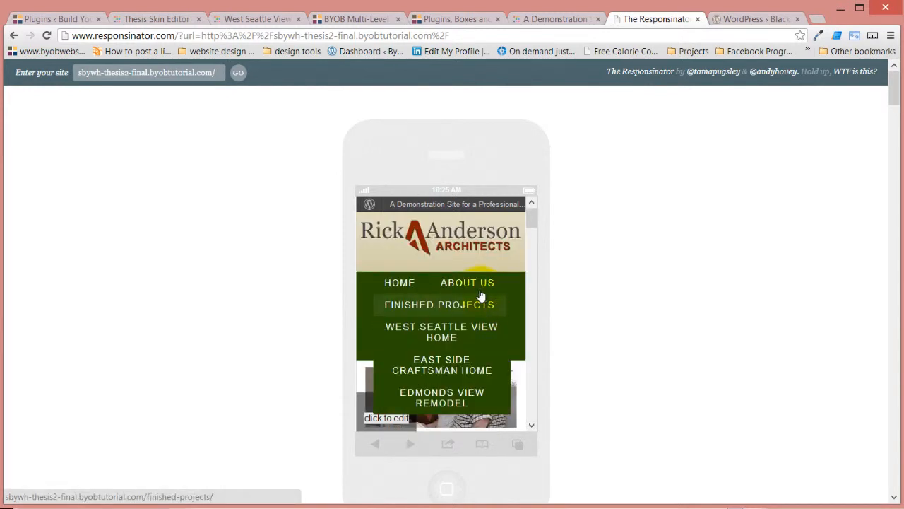
pyautogui.moveTo(436, 311)
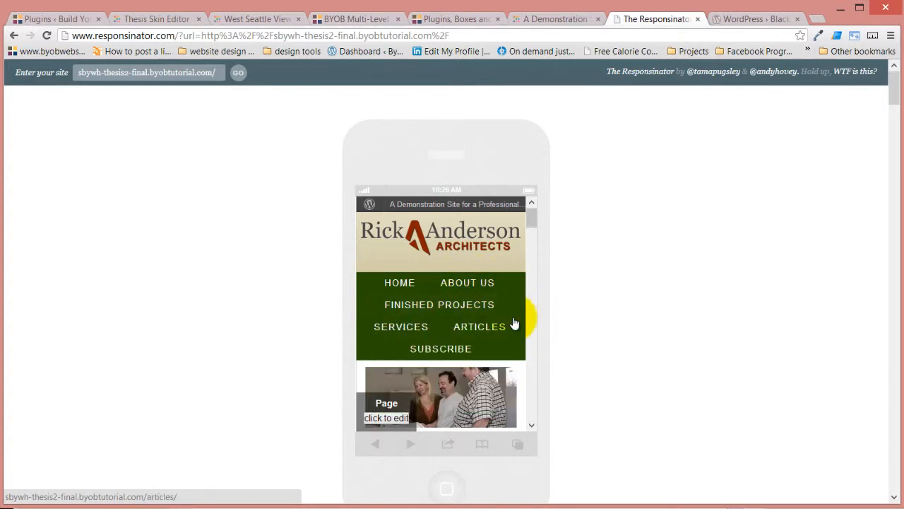
pyautogui.moveTo(383, 337)
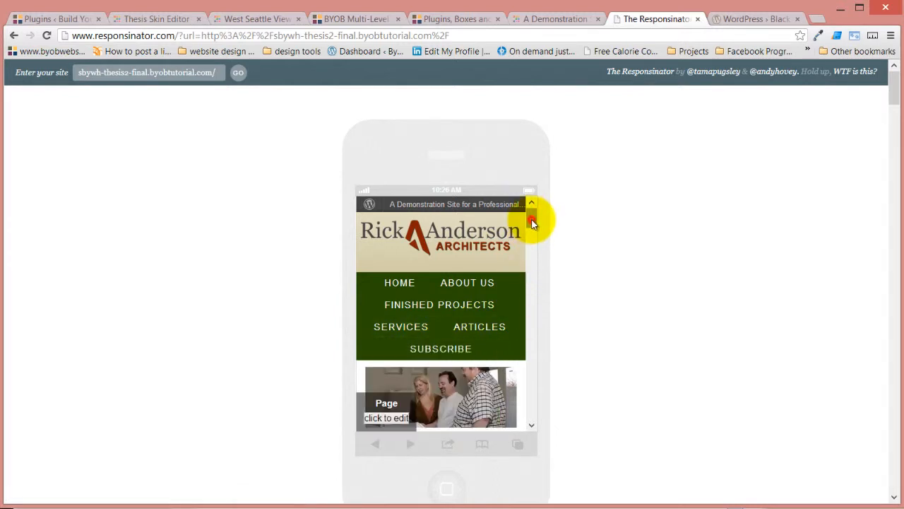
pyautogui.scroll(-1, 437, 382)
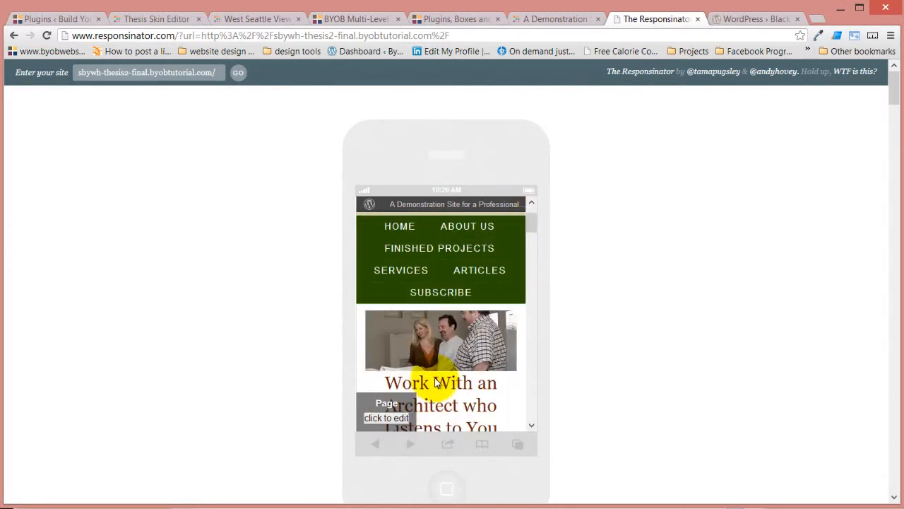
pyautogui.scroll(1, 475, 292)
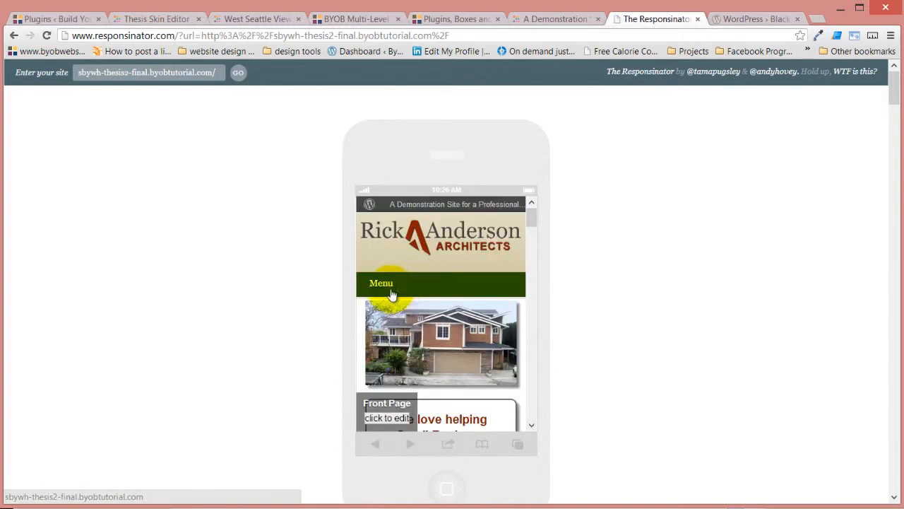
# - Open the home page's mobile menu in the phone preview, look through its entries and close it
pyautogui.click(381, 286)
pyautogui.scroll(-2, 424, 303)
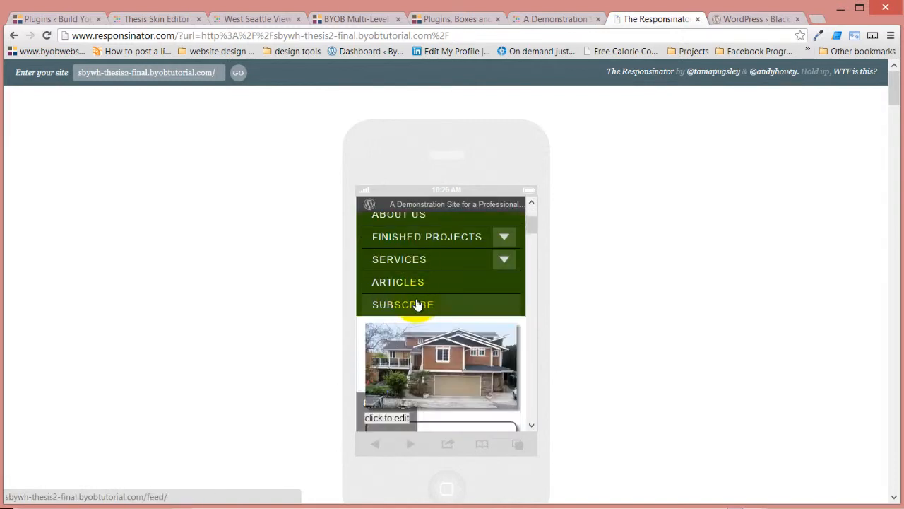
pyautogui.scroll(2, 414, 304)
pyautogui.click(381, 283)
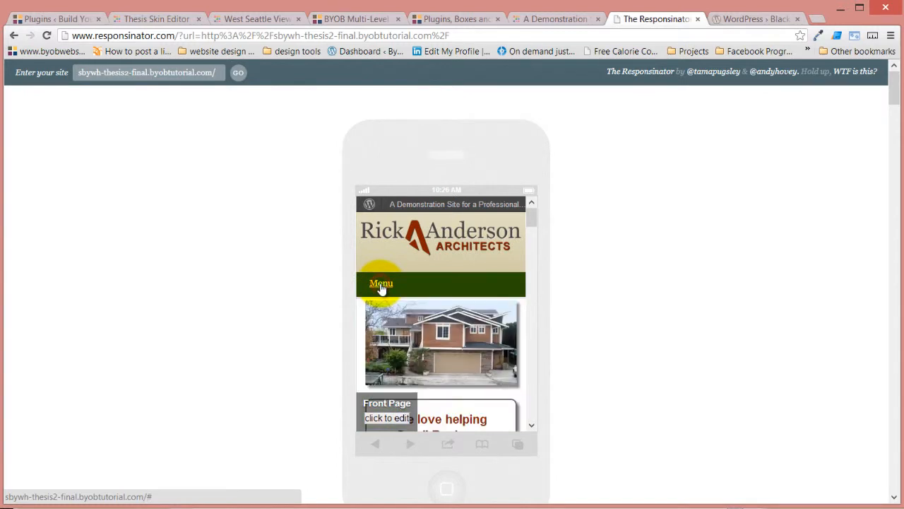
# - Reopen the home page's mobile menu, expand the Finished Projects and Services submenus, and collapse everything again
pyautogui.click(382, 284)
pyautogui.click(503, 349)
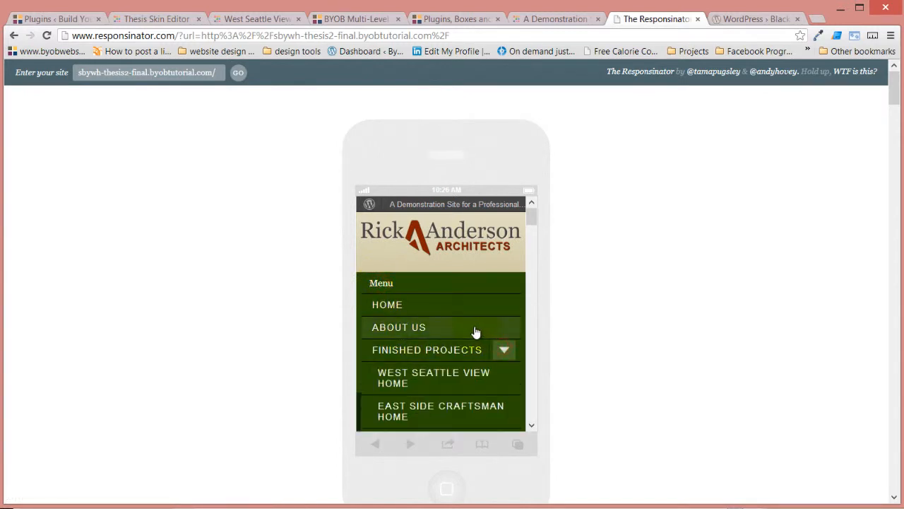
pyautogui.scroll(-2, 454, 317)
pyautogui.click(510, 360)
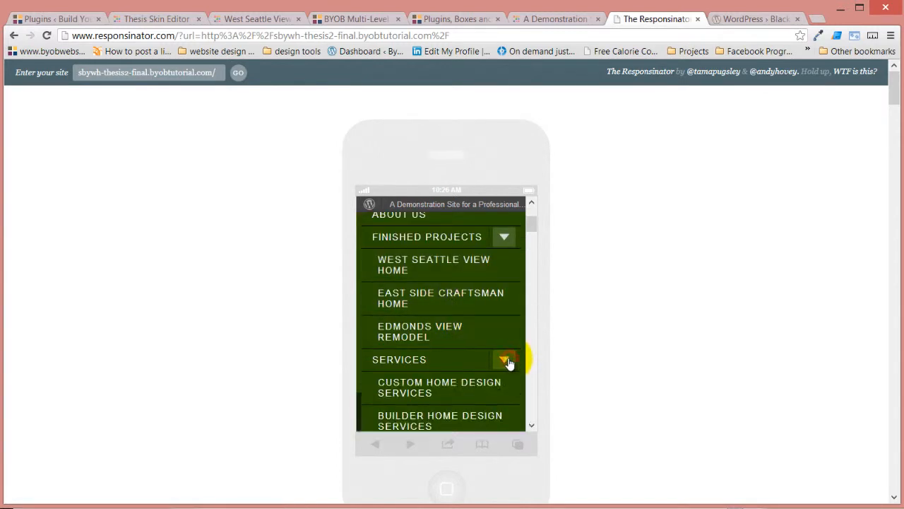
pyautogui.click(506, 360)
pyautogui.click(498, 243)
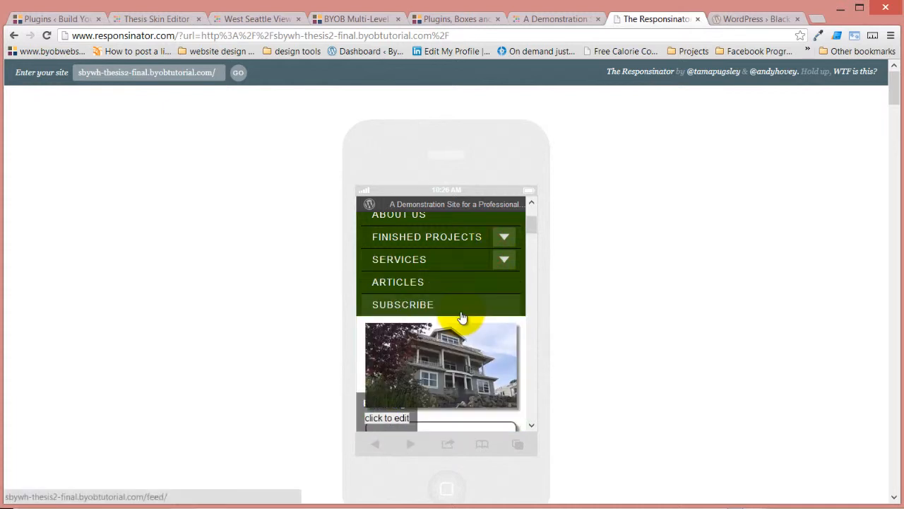
pyautogui.scroll(2, 460, 317)
pyautogui.click(377, 251)
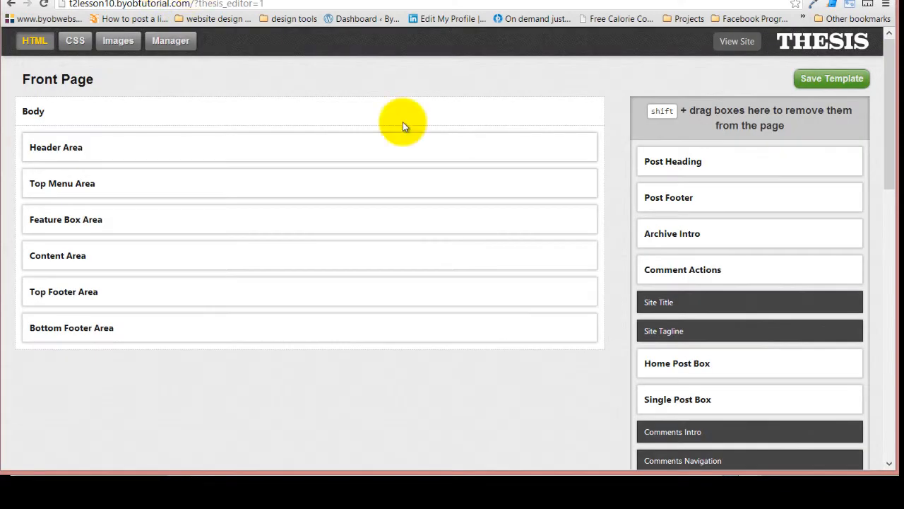
# - Expand Top Menu Area Page in the Front Page template and add a BYOB Mulit Level Dropdown Responsive Menu box named Responsive Menu
pyautogui.click(582, 184)
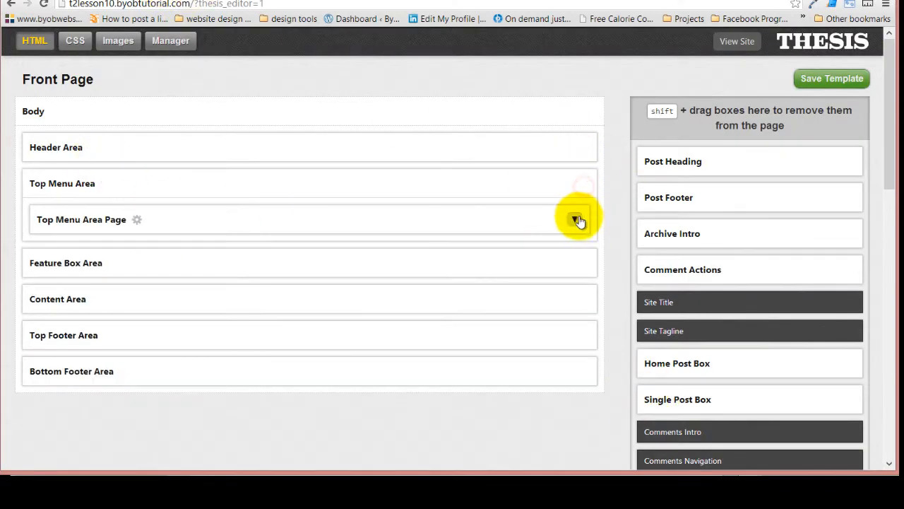
pyautogui.click(576, 220)
pyautogui.scroll(-2, 696, 418)
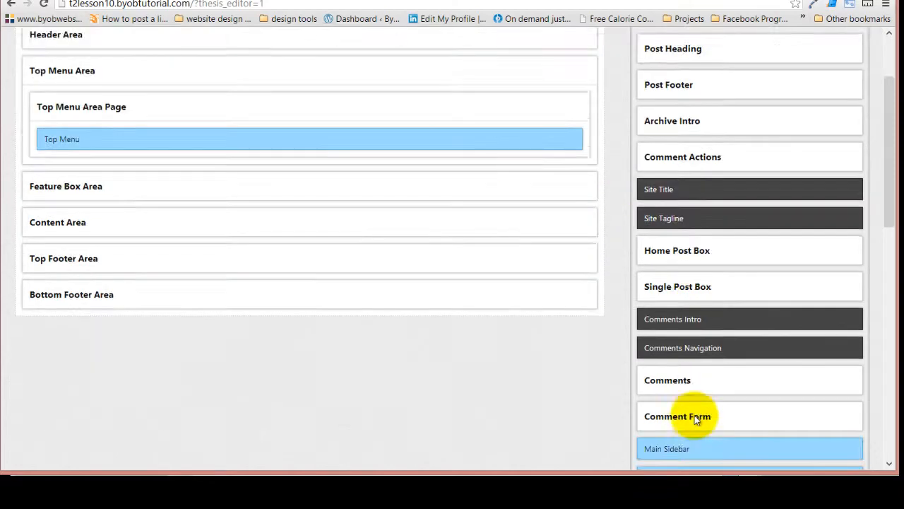
pyautogui.scroll(-10, 706, 413)
pyautogui.click(741, 335)
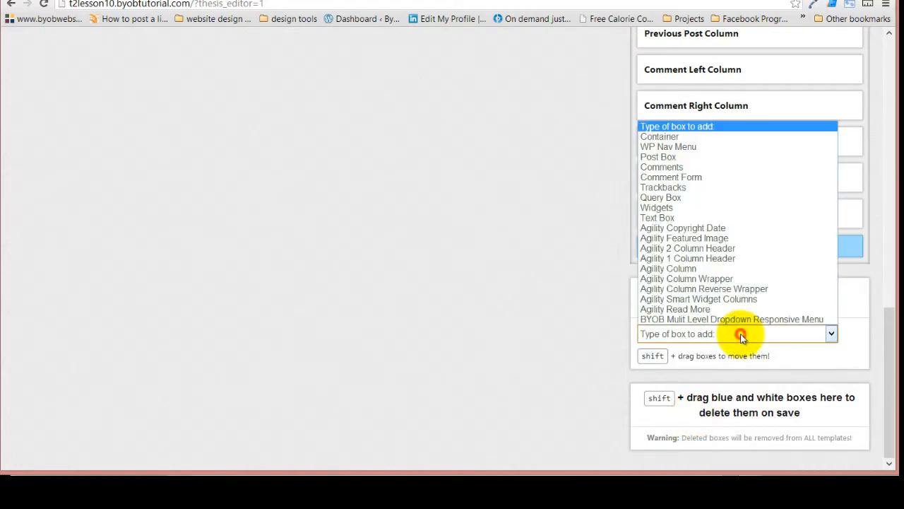
pyautogui.click(737, 320)
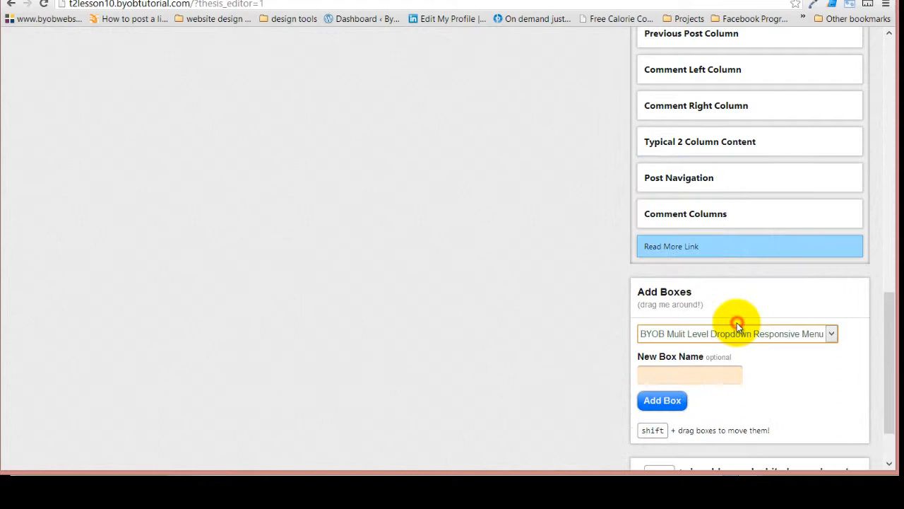
pyautogui.click(679, 379)
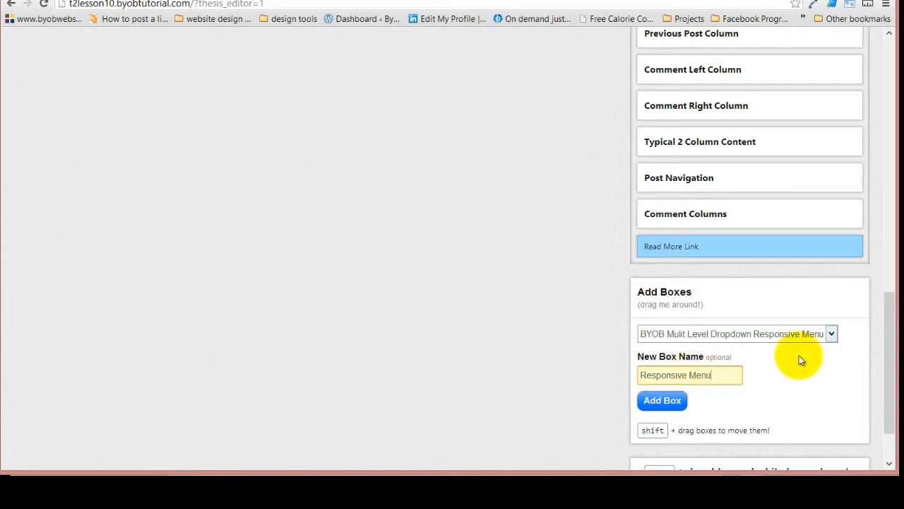
pyautogui.click(645, 402)
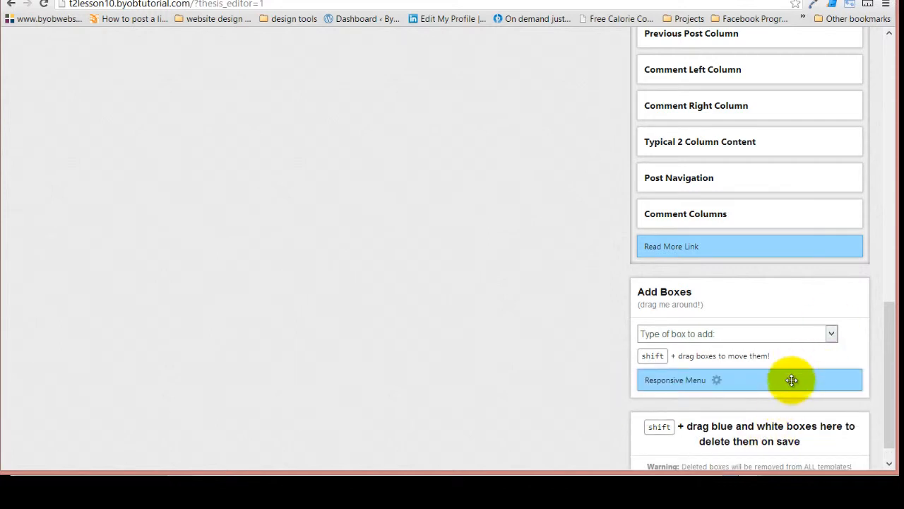
# - Place the Responsive Menu box inside Top Menu Area Page and remove the Top Menu box from the page
pyautogui.moveTo(790, 382); pyautogui.dragTo(333, 224)
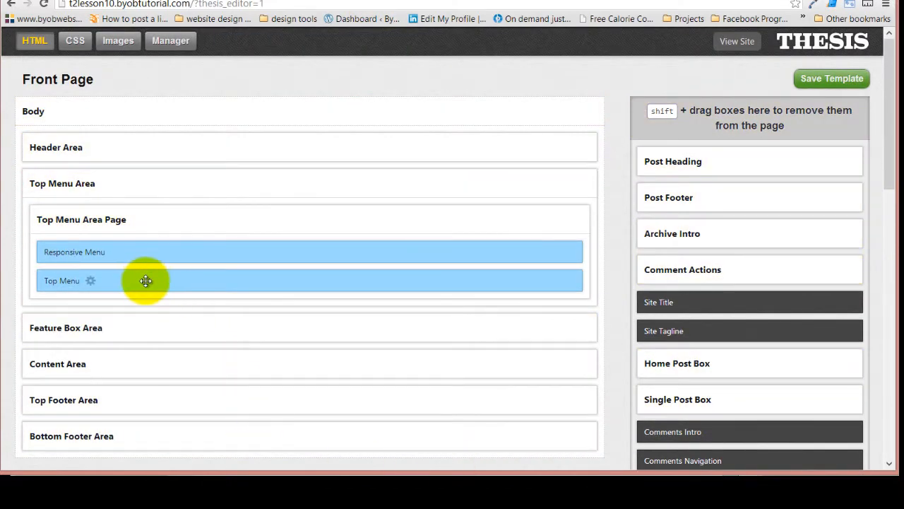
pyautogui.moveTo(146, 280); pyautogui.dragTo(764, 113)
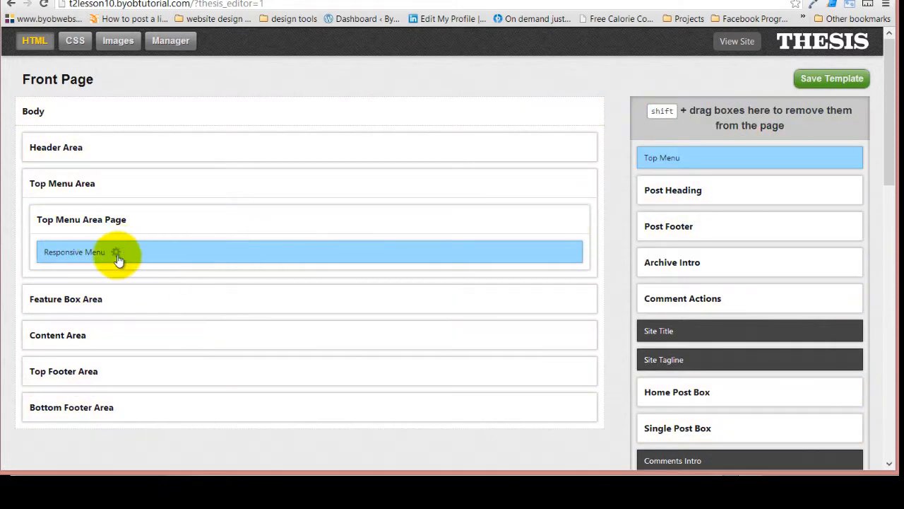
# - Set the Responsive Menu box's HTML tag to nav with Main Menu as the menu to display, and close its settings
pyautogui.click(115, 253)
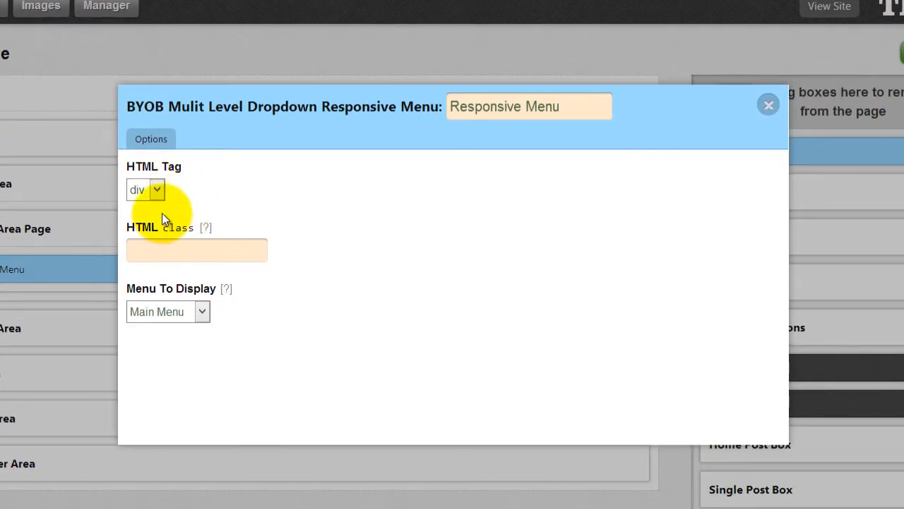
pyautogui.click(160, 191)
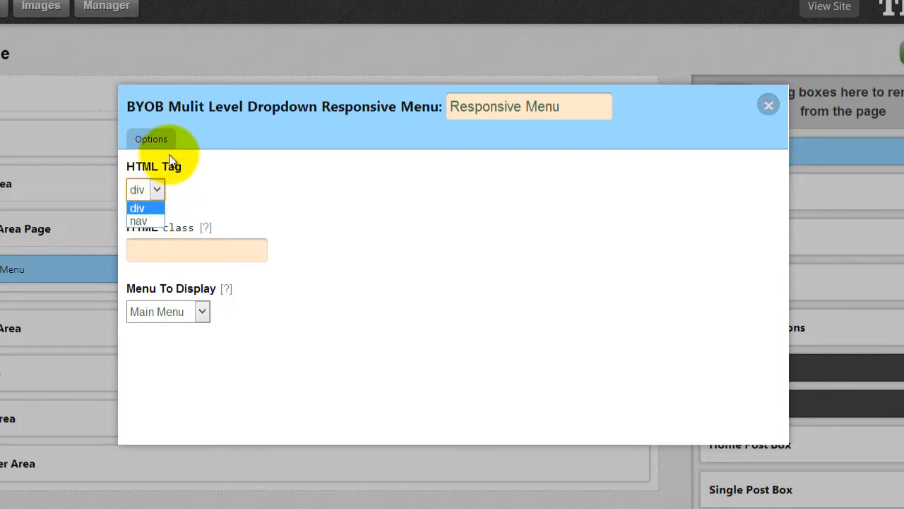
pyautogui.click(143, 222)
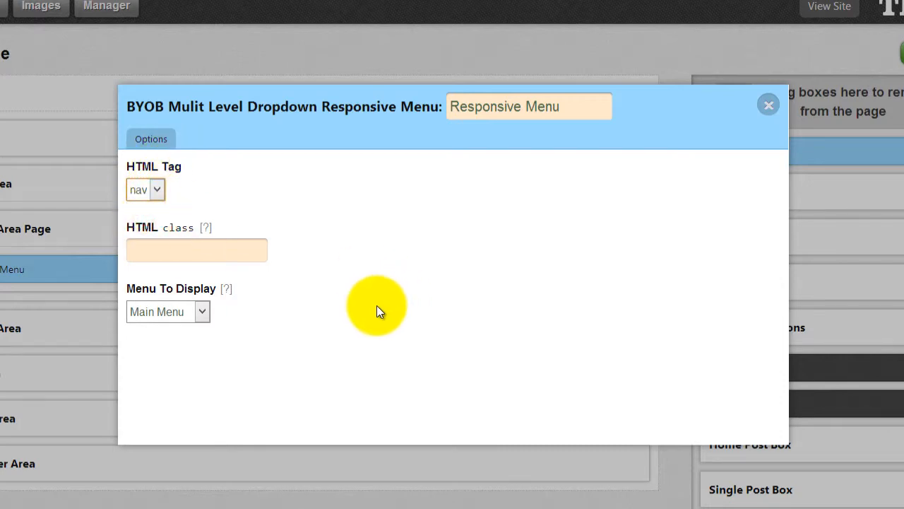
pyautogui.click(235, 253)
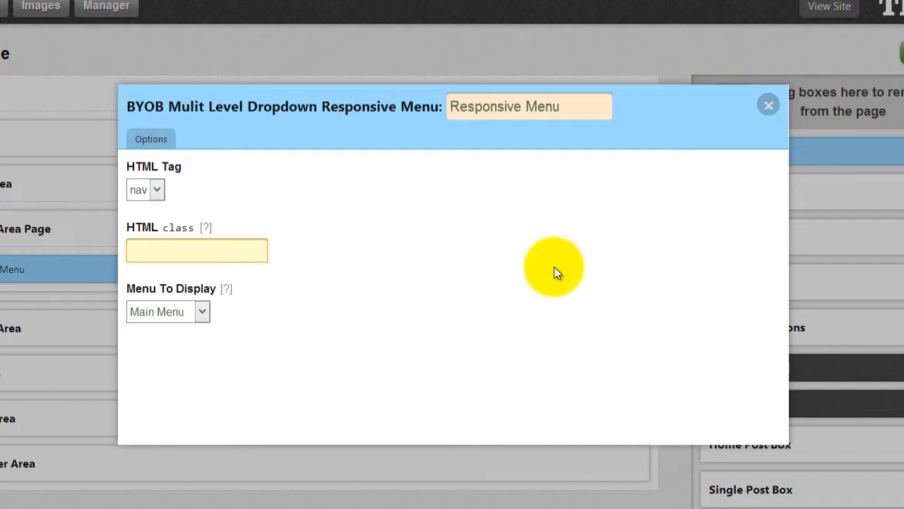
pyautogui.click(202, 312)
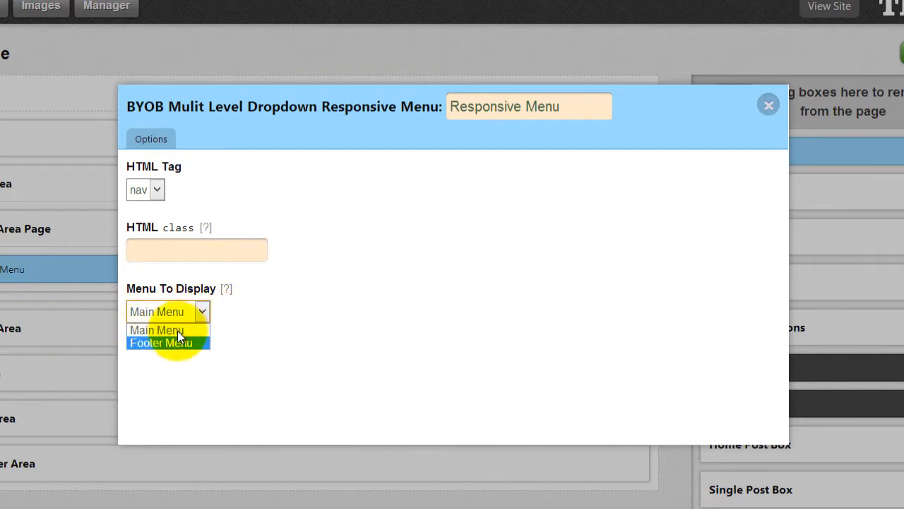
pyautogui.click(177, 328)
pyautogui.click(419, 315)
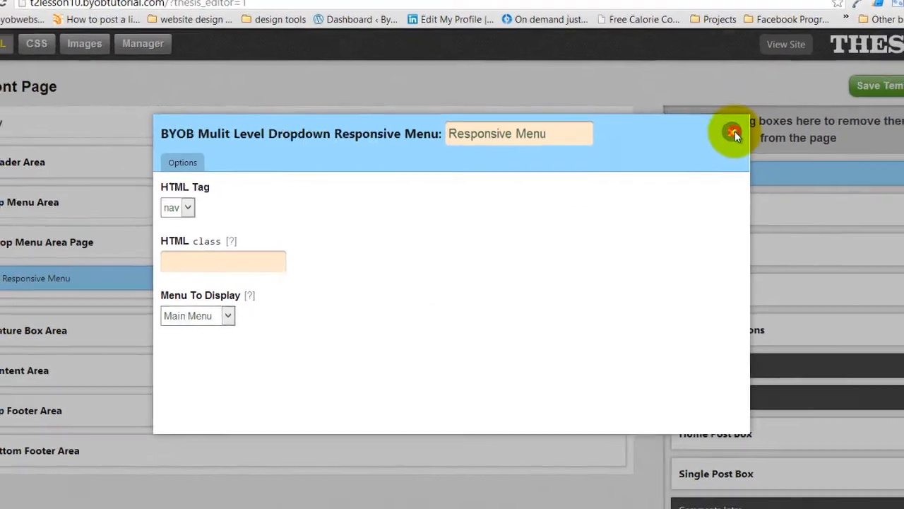
pyautogui.click(769, 105)
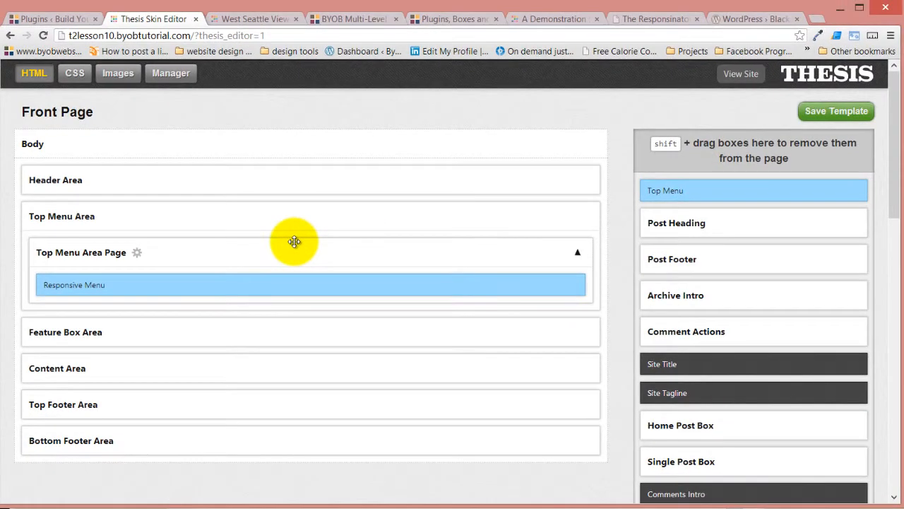
# - Save the Front Page template and check the unstyled menu in the site preview window
pyautogui.click(836, 112)
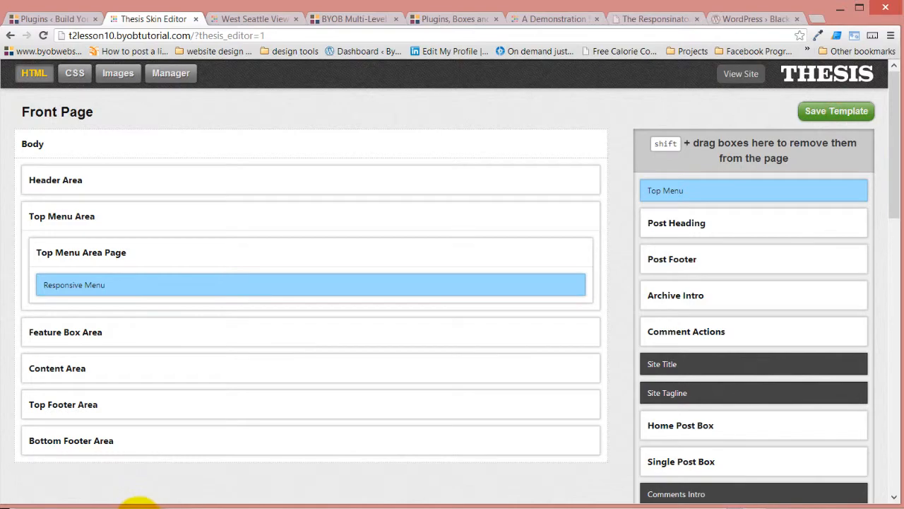
pyautogui.moveTo(138, 505); pyautogui.dragTo(419, 133)
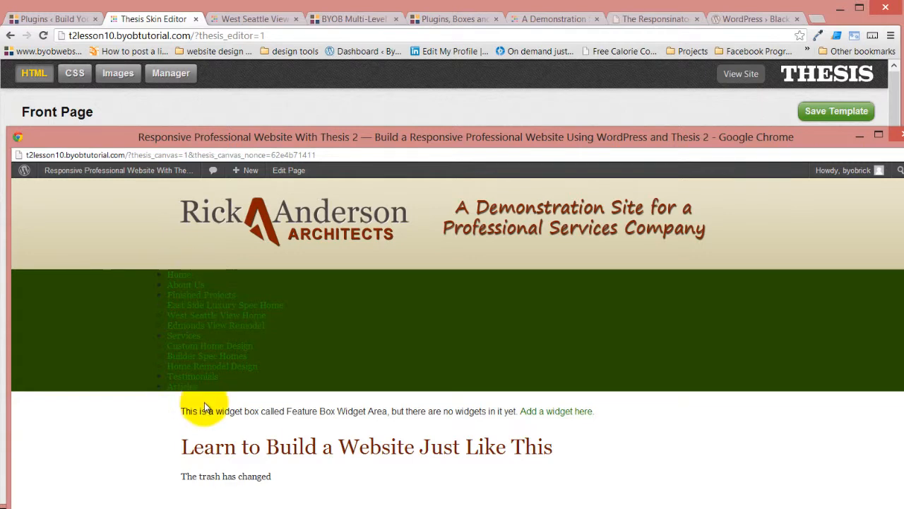
pyautogui.click(400, 113)
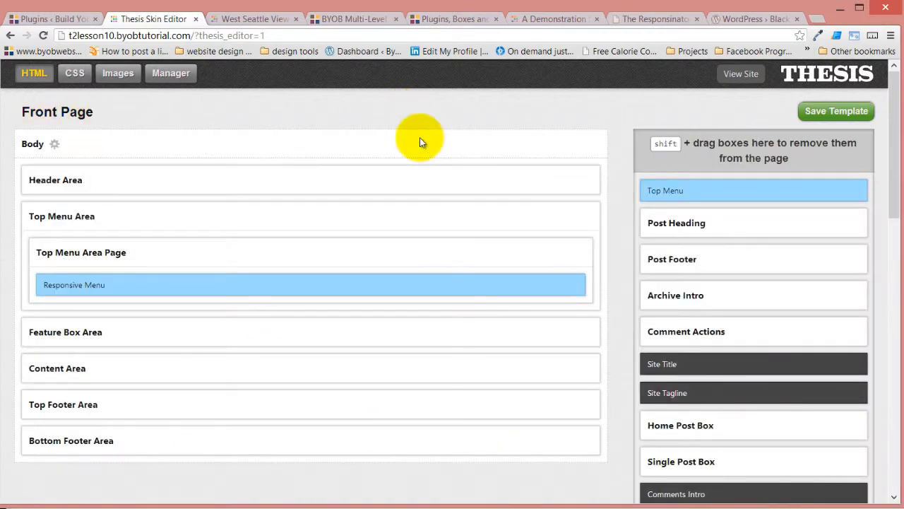
# - Add and save a BYOB Multi Level Dropdown Responsive Menu Styles CSS package named Responsive Menu with the reference responsive_menu
pyautogui.click(75, 75)
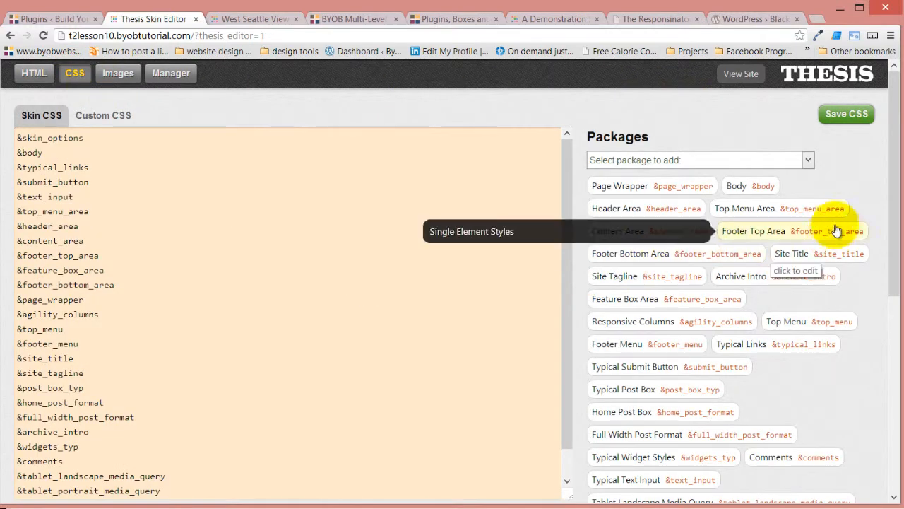
pyautogui.click(738, 161)
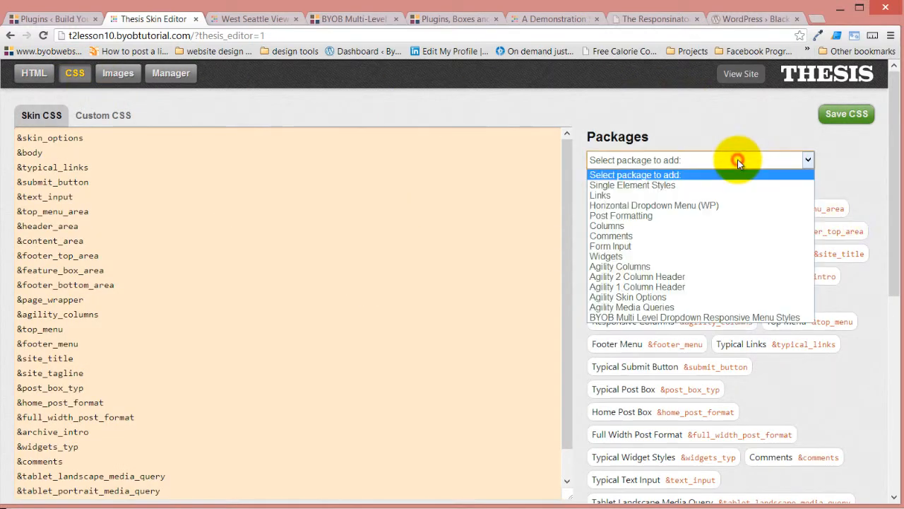
pyautogui.click(684, 319)
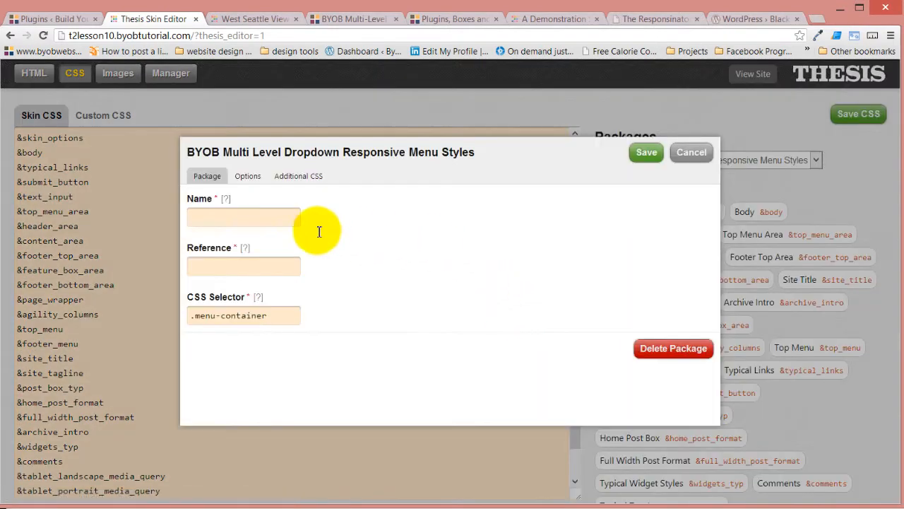
pyautogui.click(232, 217)
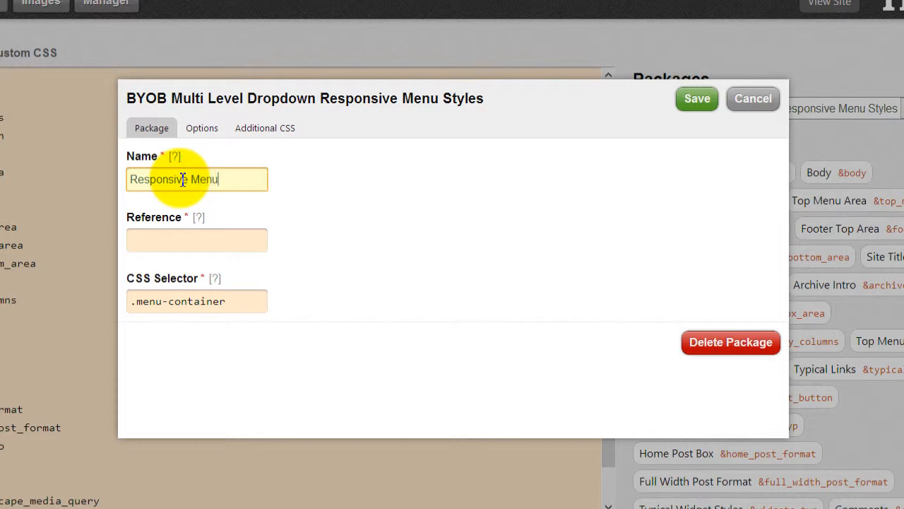
pyautogui.click(195, 242)
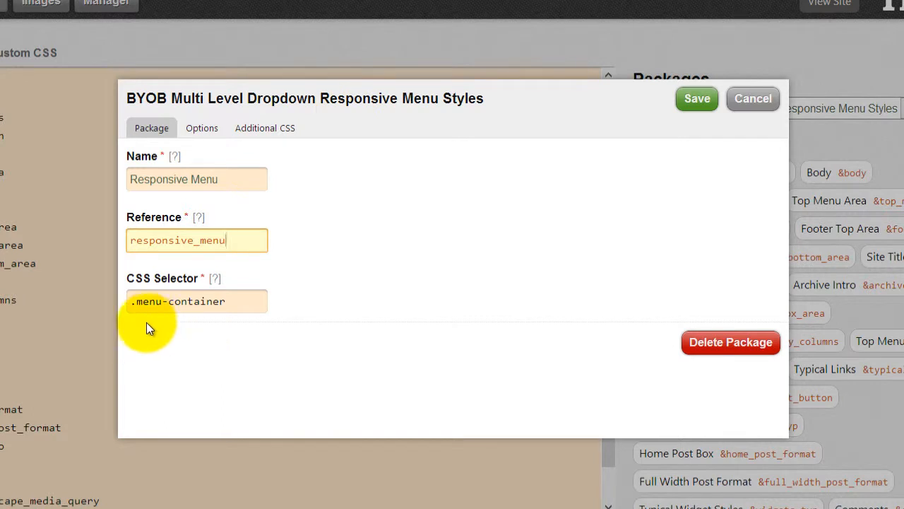
pyautogui.click(246, 302)
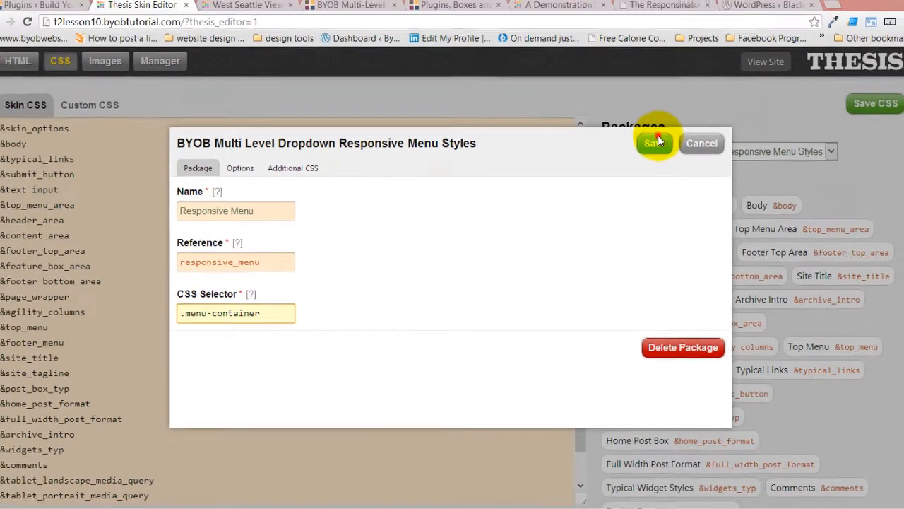
pyautogui.click(656, 141)
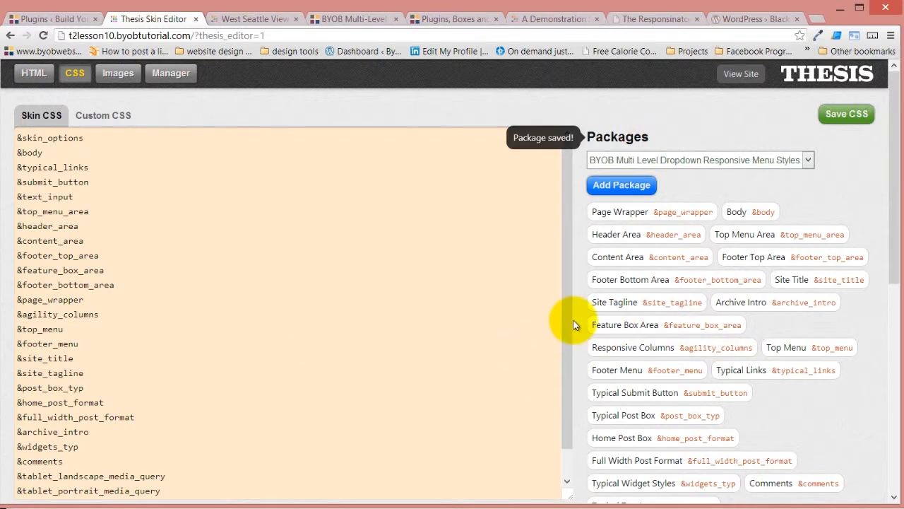
# - Insert &responsive_menu on a new line below &top_menu in the skin CSS and save the CSS
pyautogui.moveTo(571, 308); pyautogui.dragTo(565, 466)
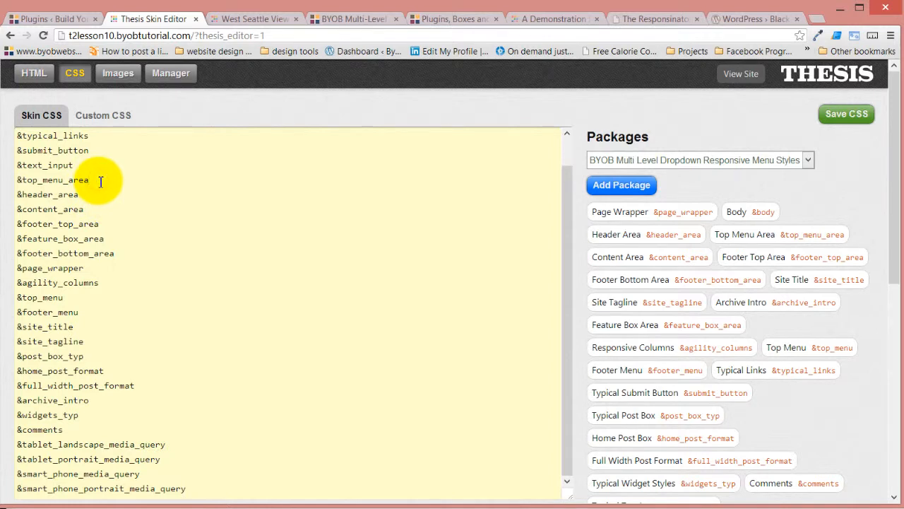
pyautogui.click(74, 300)
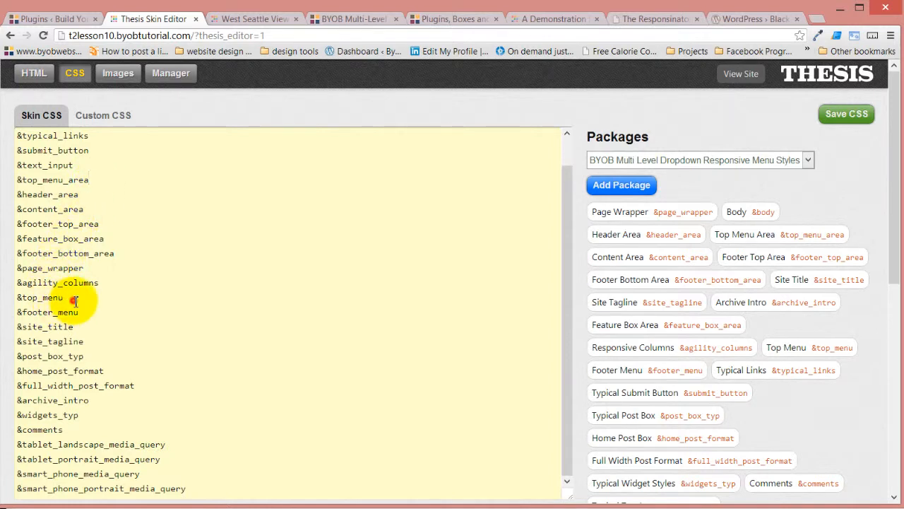
pyautogui.press('Return')
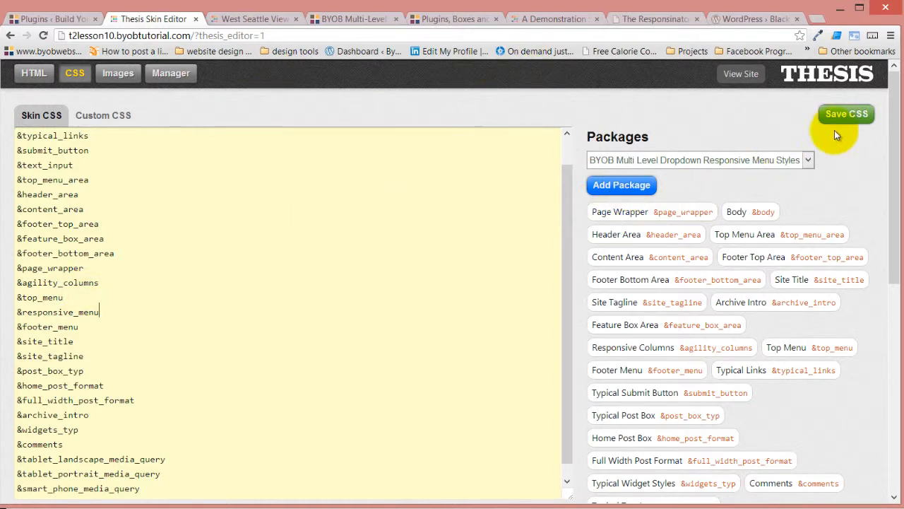
pyautogui.click(846, 115)
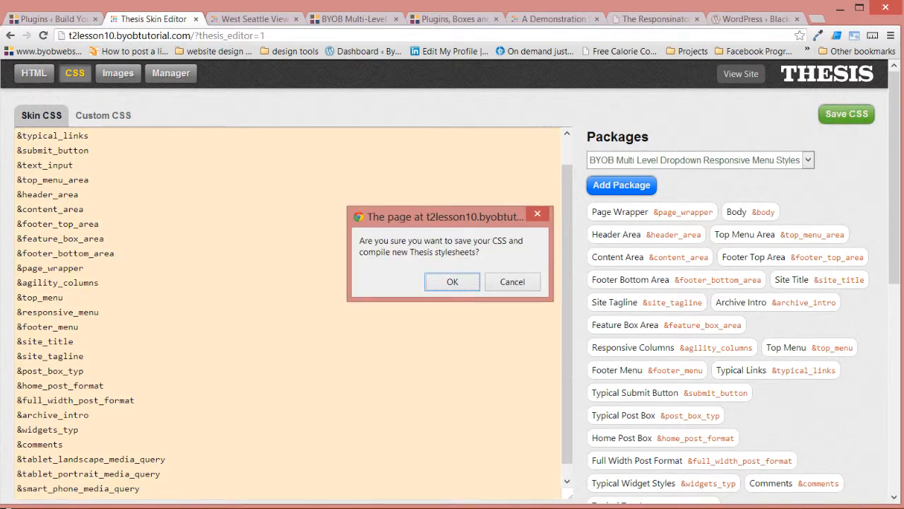
pyautogui.click(452, 281)
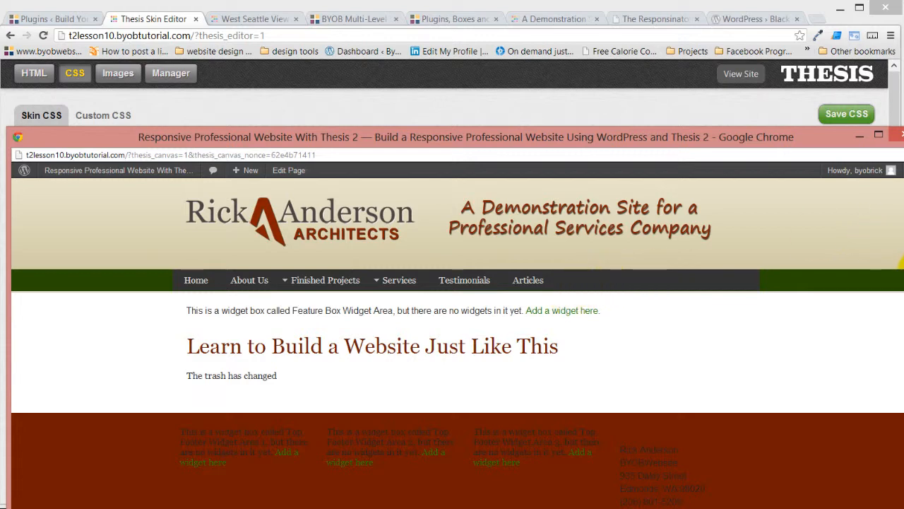
# - Narrow the site preview window to phone width, open its mobile menu and follow the Home entry
pyautogui.moveTo(903, 263); pyautogui.dragTo(352, 312)
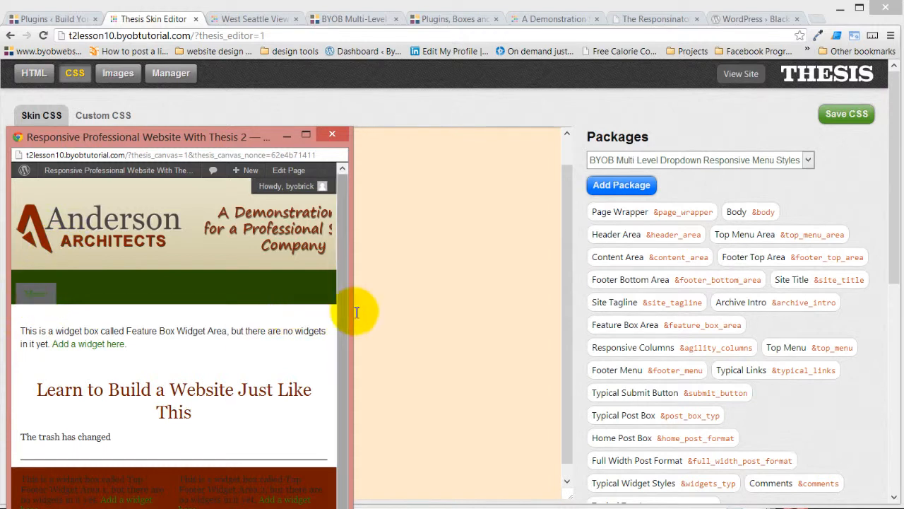
pyautogui.moveTo(352, 307); pyautogui.dragTo(242, 309)
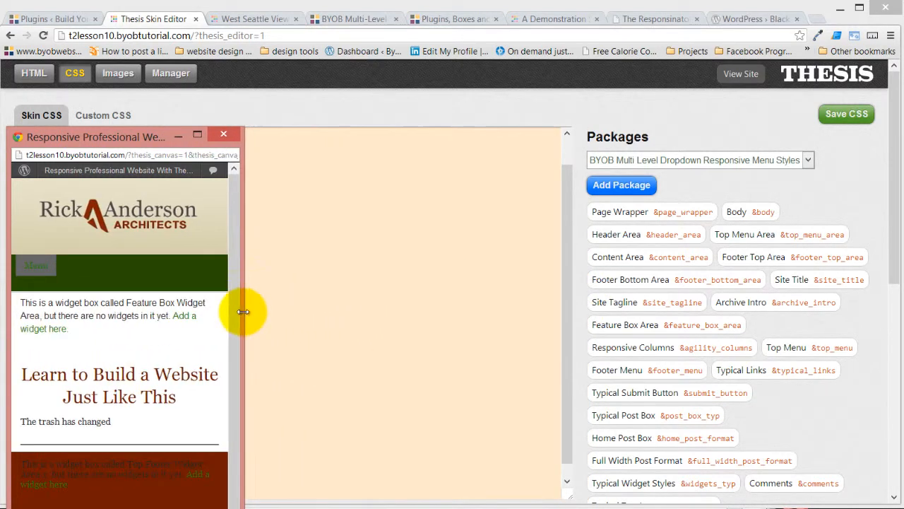
pyautogui.click(38, 272)
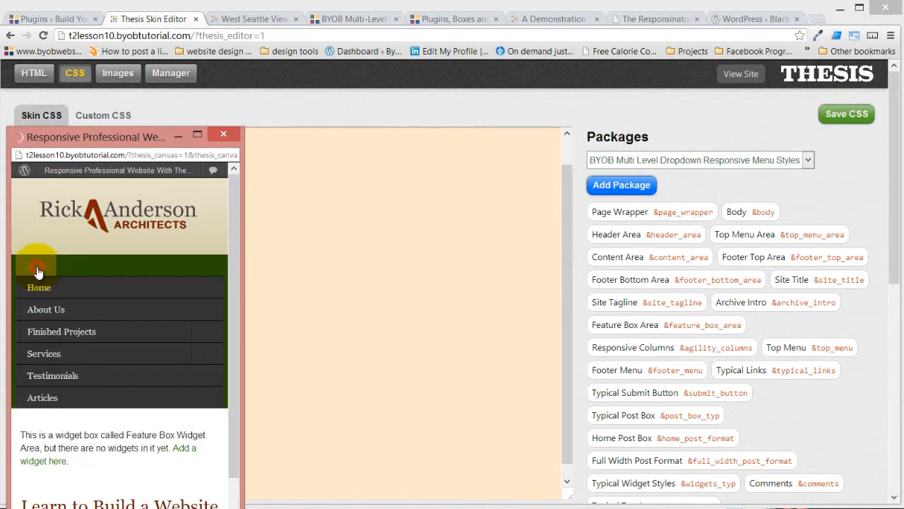
pyautogui.click(40, 286)
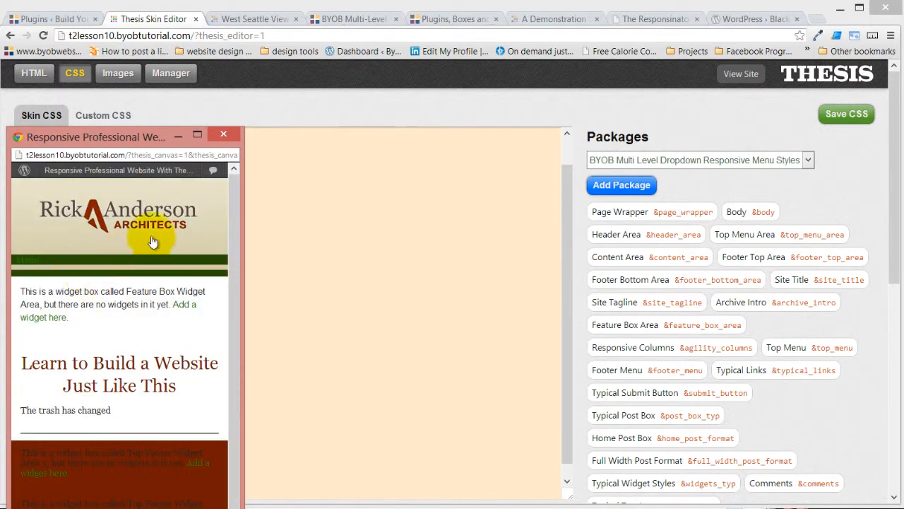
# - Widen the preview window back to desktop width, return to the skin editor and save the CSS again
pyautogui.moveTo(240, 301)
pyautogui.mouseDown()
pyautogui.moveTo(827, 323)
pyautogui.moveTo(895, 317)
pyautogui.mouseUp()
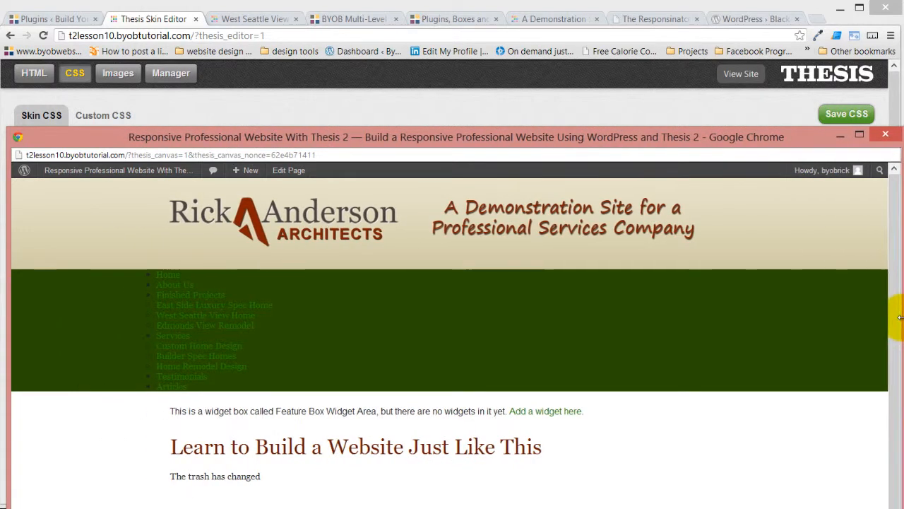
pyautogui.click(293, 226)
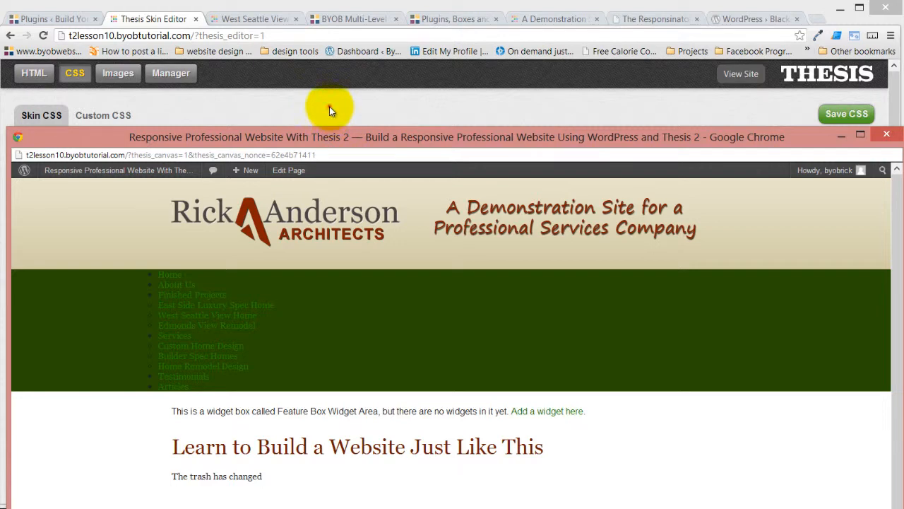
pyautogui.click(329, 106)
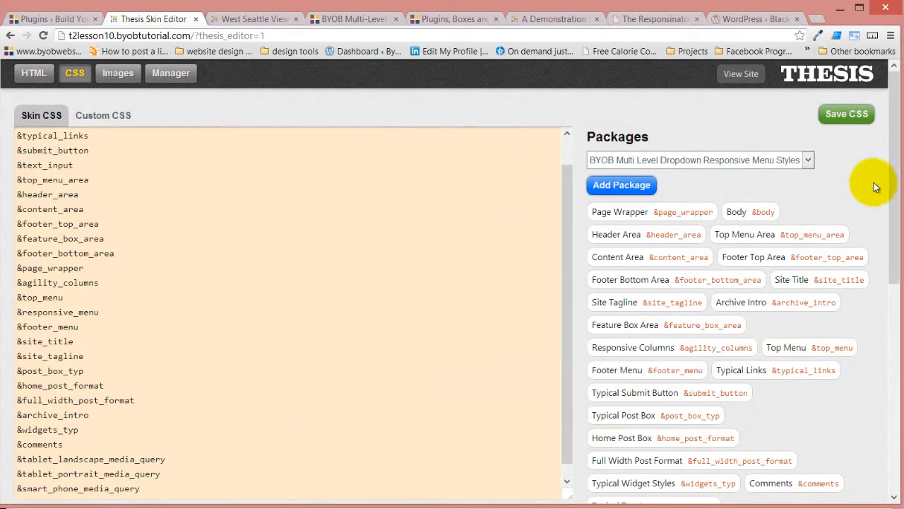
pyautogui.click(855, 116)
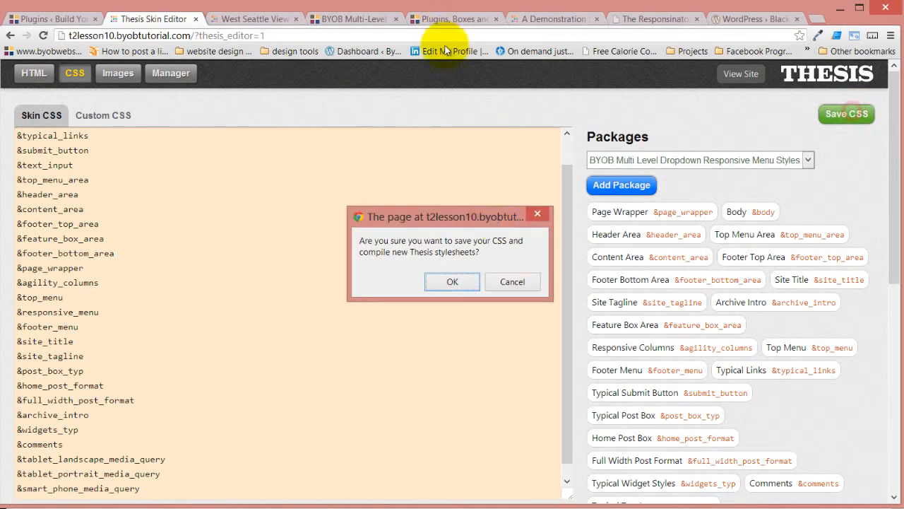
pyautogui.click(452, 284)
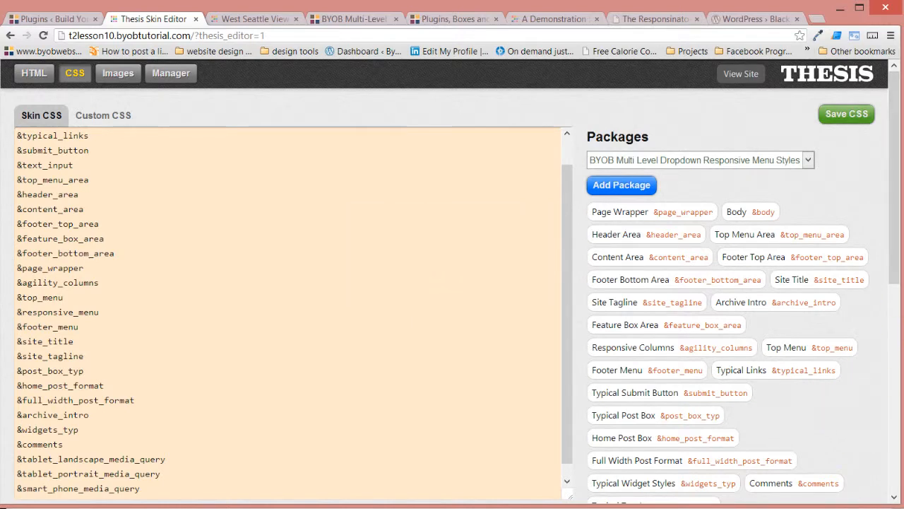
# - Open the Responsive Menu package and look through its Font Settings and Link Settings option groups
pyautogui.moveTo(899, 244); pyautogui.dragTo(892, 359)
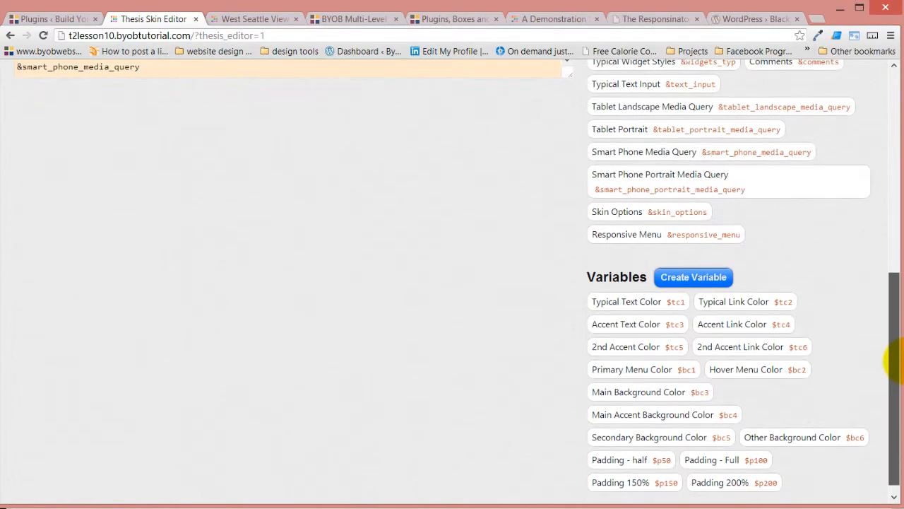
pyautogui.click(665, 239)
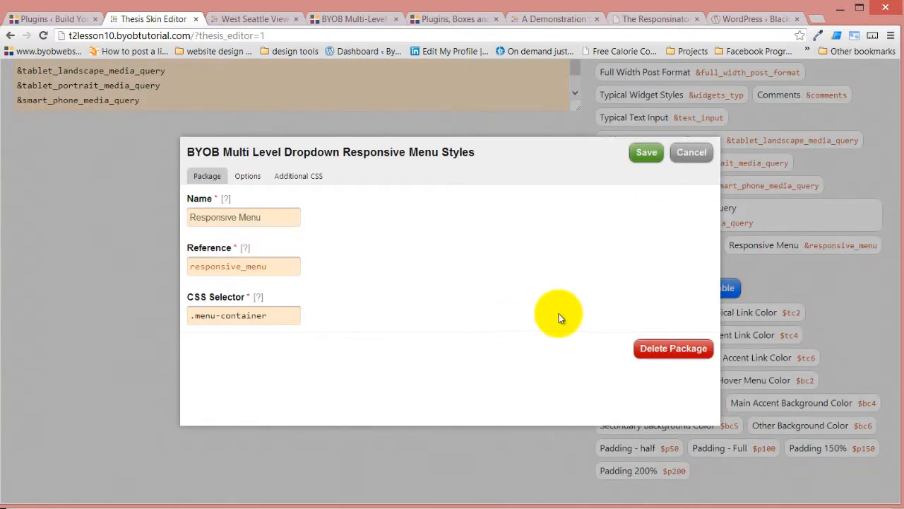
pyautogui.click(248, 176)
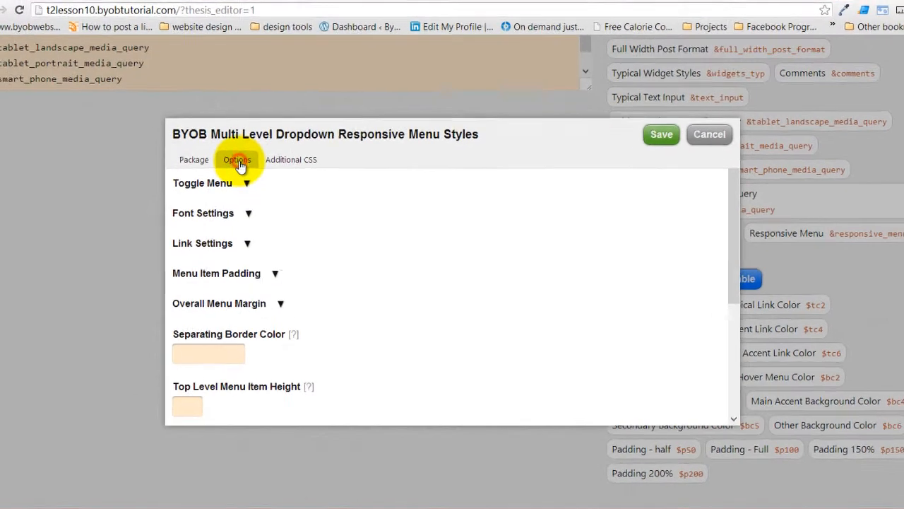
pyautogui.click(248, 213)
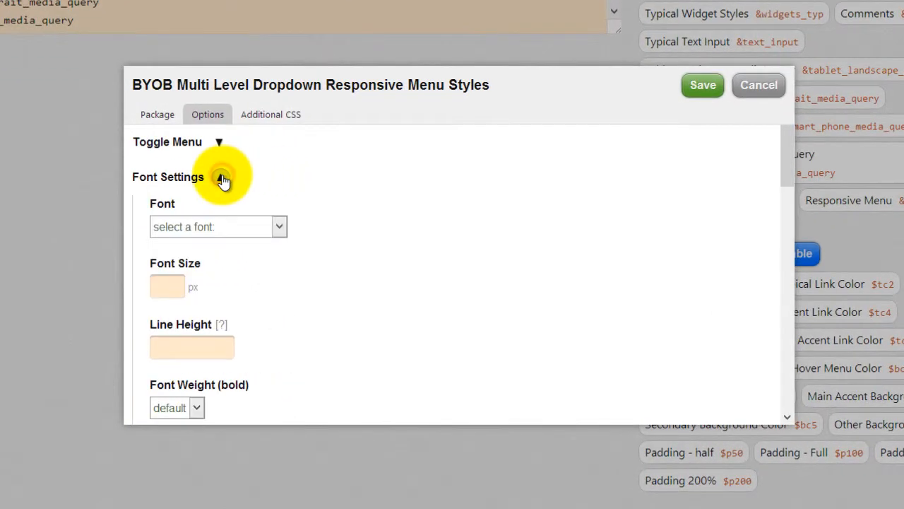
pyautogui.click(221, 178)
pyautogui.click(222, 214)
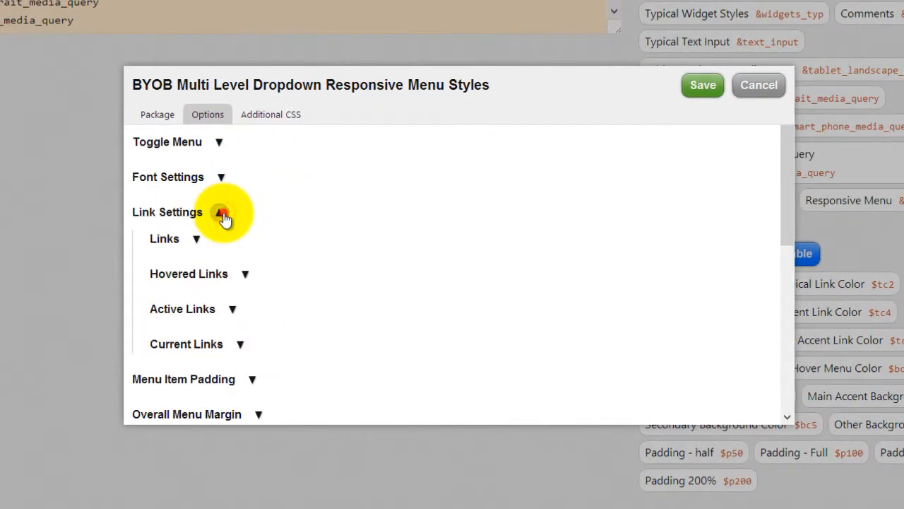
pyautogui.click(223, 215)
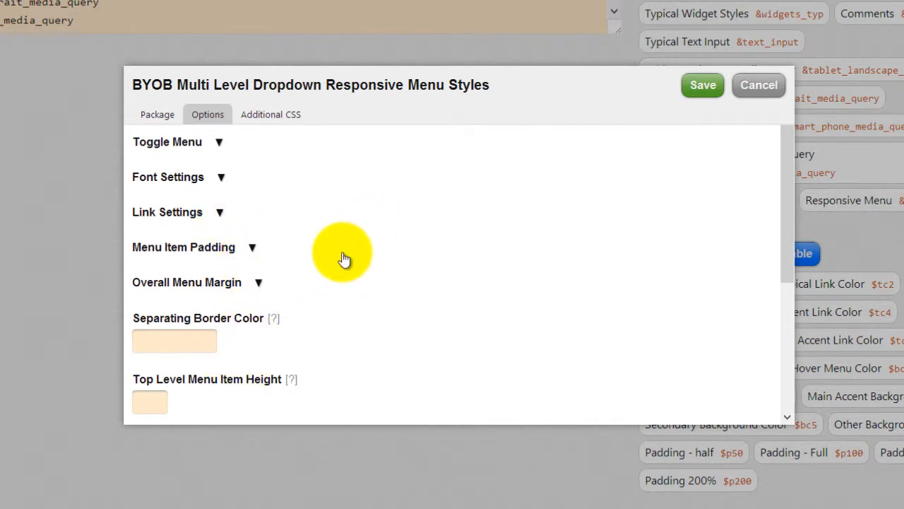
# - Examine the Toggle Menu colour options and the Font Settings of the Responsive Menu package, and close it without saving
pyautogui.click(219, 143)
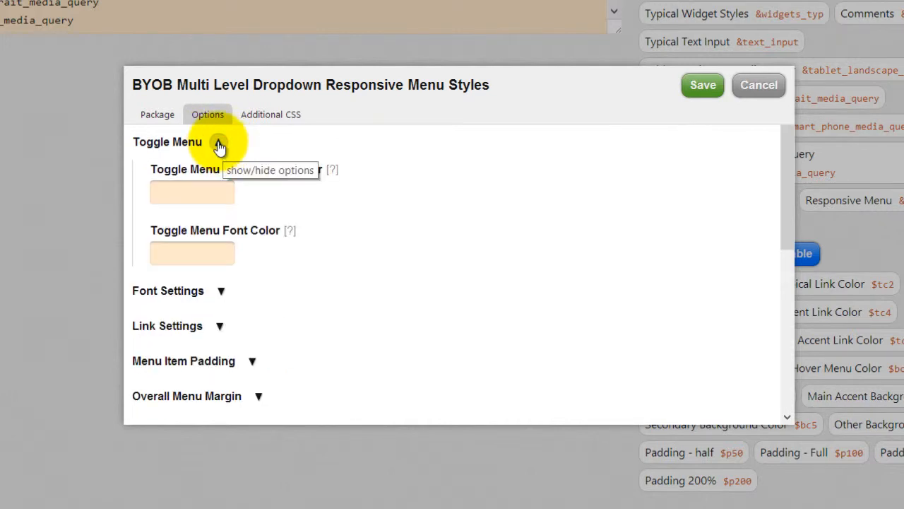
pyautogui.click(220, 145)
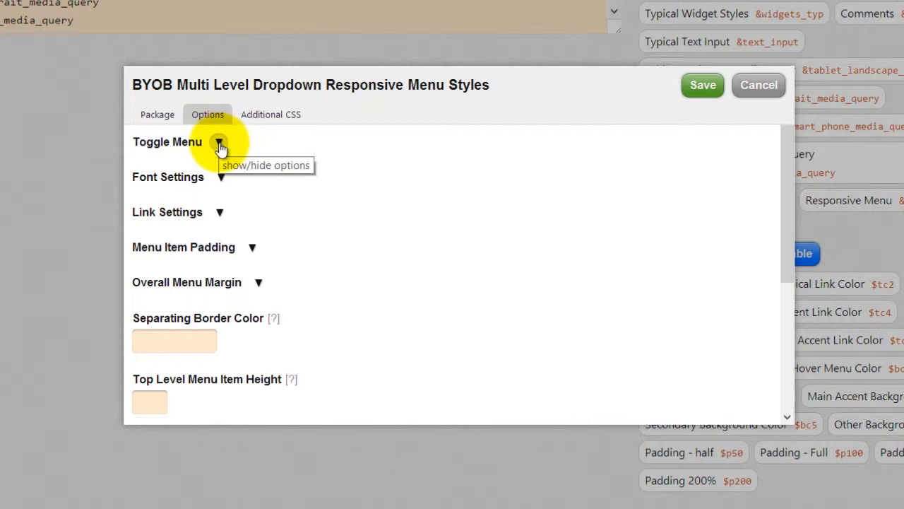
pyautogui.click(219, 144)
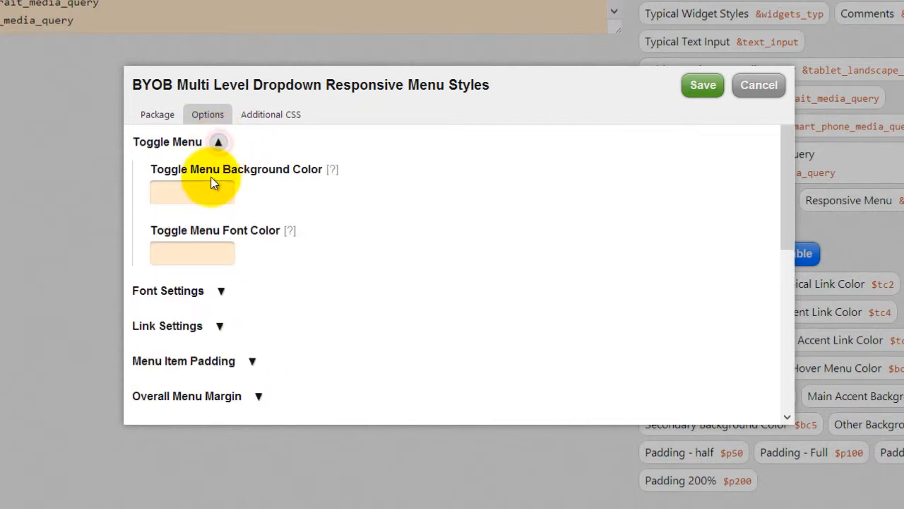
pyautogui.click(211, 185)
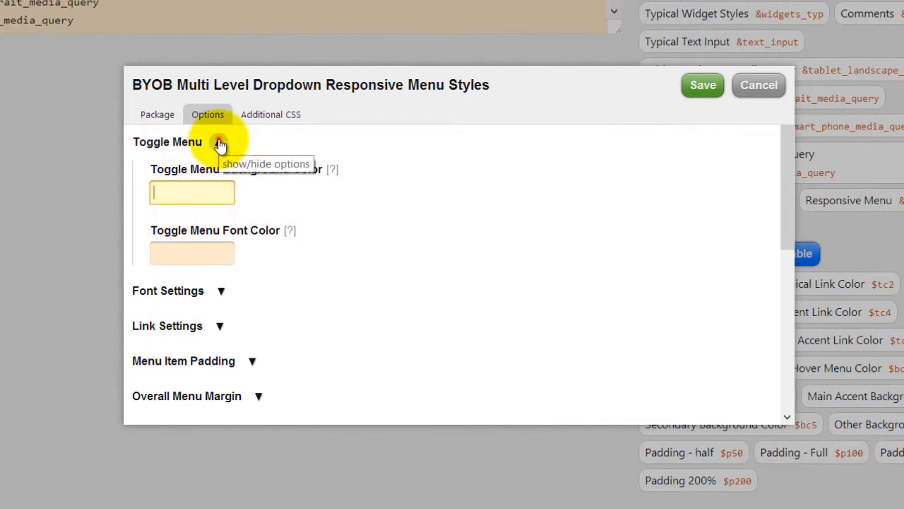
pyautogui.click(219, 142)
pyautogui.click(219, 177)
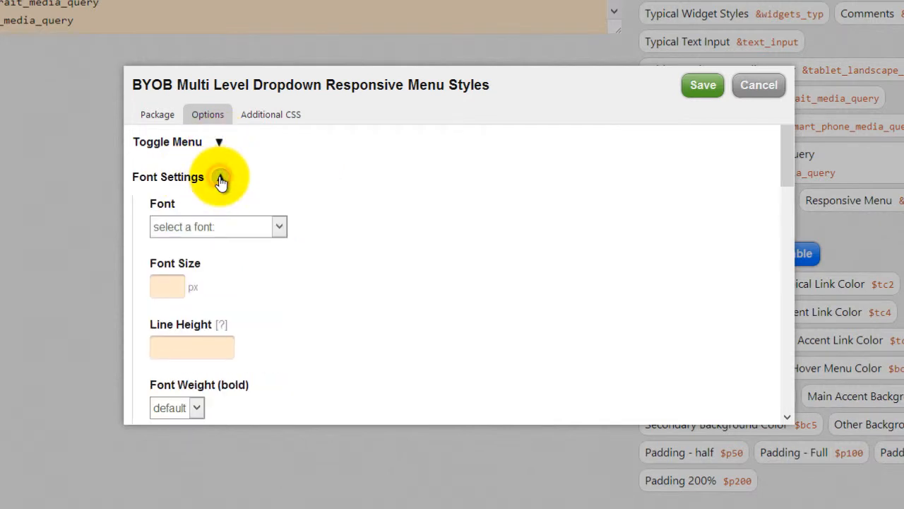
pyautogui.click(220, 178)
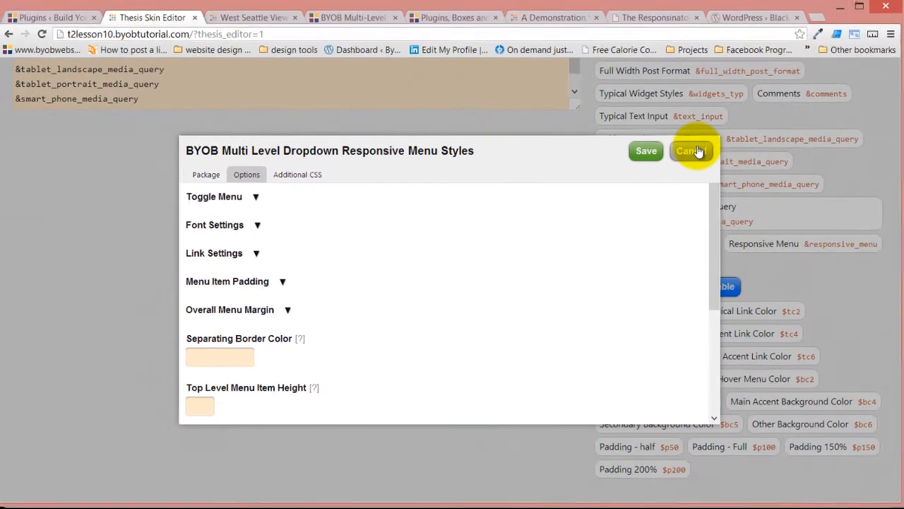
pyautogui.click(696, 151)
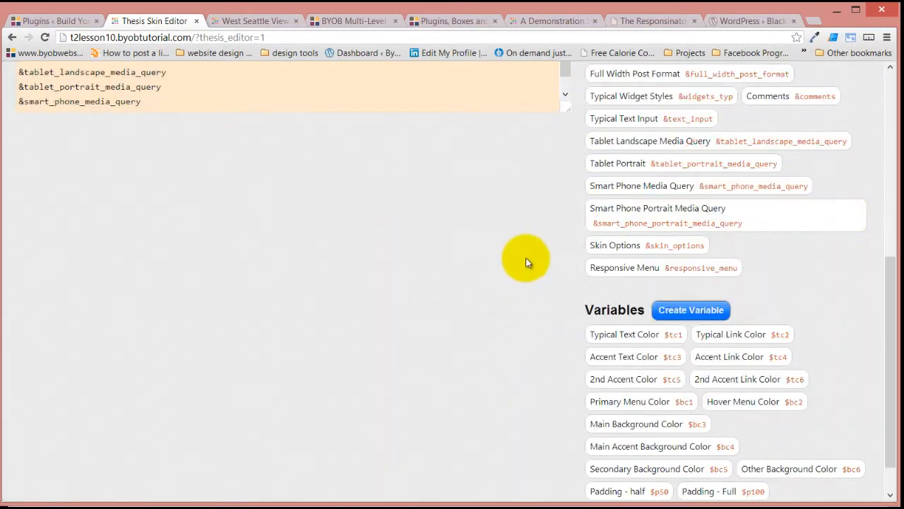
# - Review the Font Settings of the existing Top Menu package as a reference for the responsive menu, and close the package
pyautogui.scroll(3, 529, 283)
pyautogui.scroll(3, 527, 291)
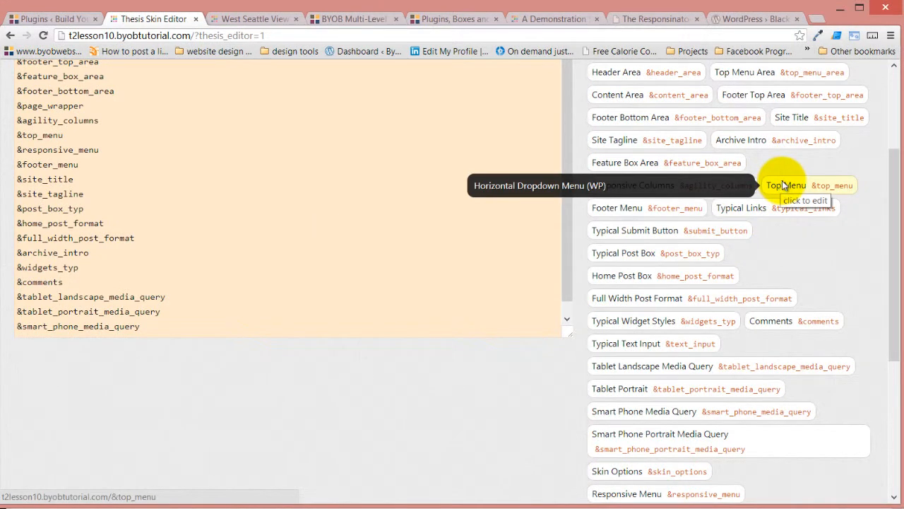
pyautogui.click(782, 185)
pyautogui.click(249, 176)
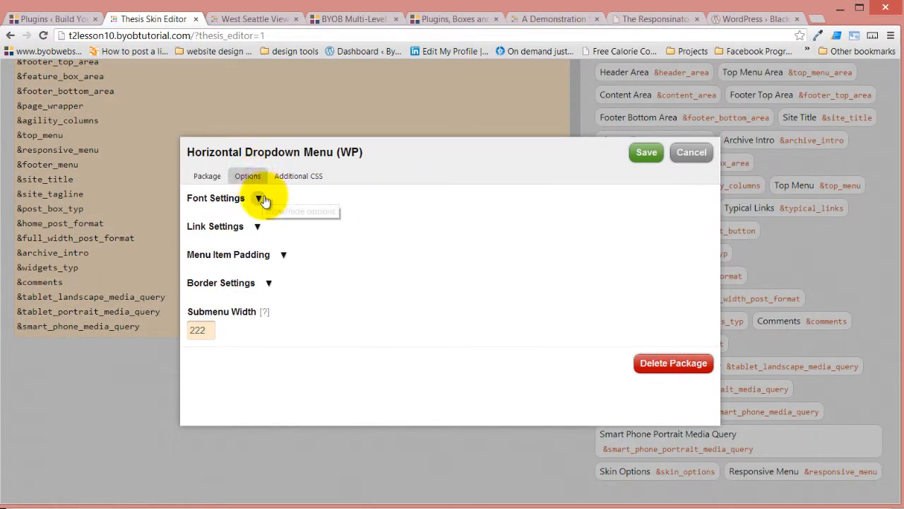
pyautogui.click(260, 198)
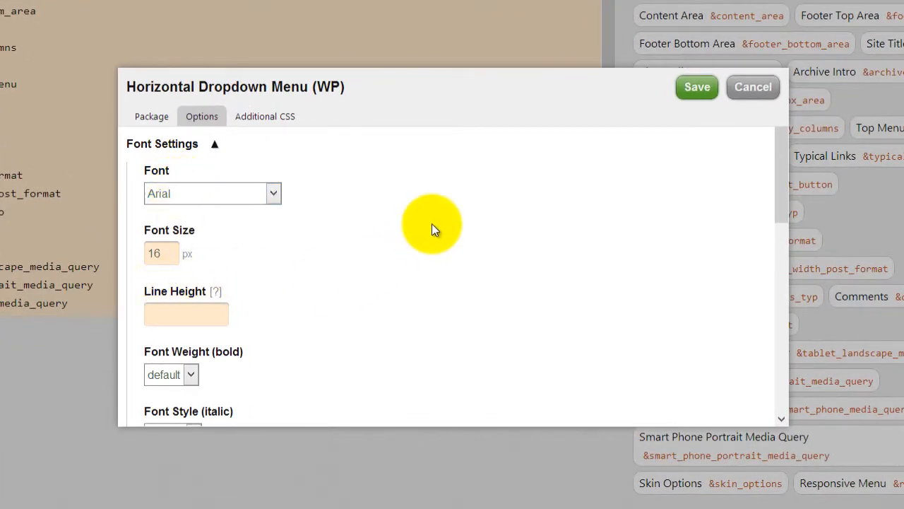
pyautogui.scroll(-2, 432, 223)
pyautogui.scroll(-3, 433, 224)
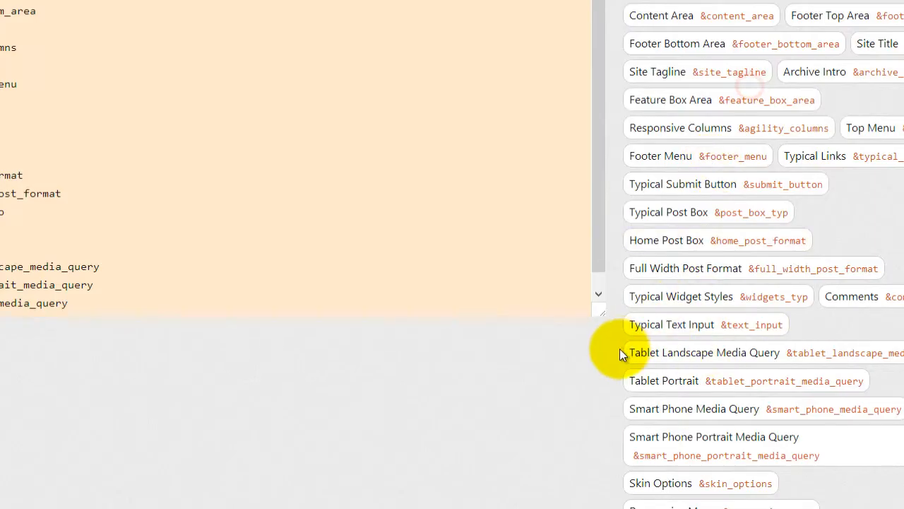
# - In the Responsive Menu package's Font Settings, set the font to Arial and the font size to 16 px
pyautogui.scroll(-3, 621, 346)
pyautogui.click(722, 300)
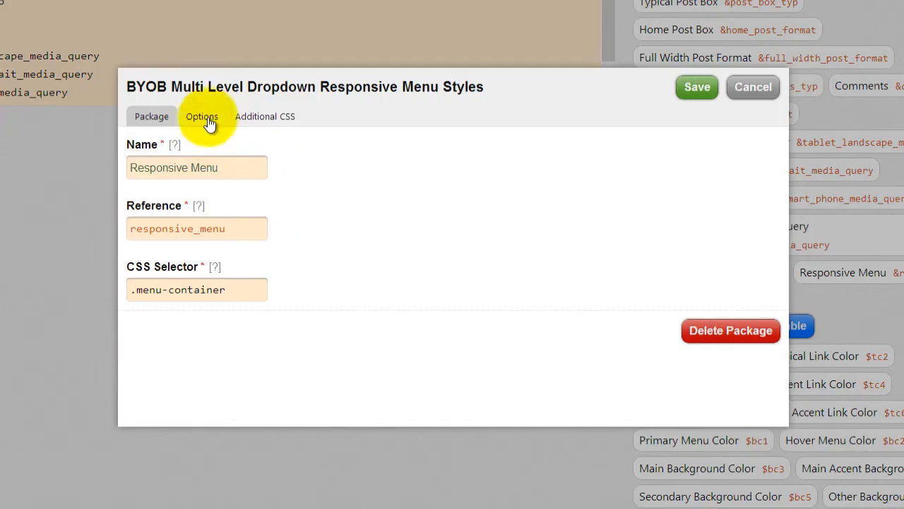
pyautogui.click(207, 120)
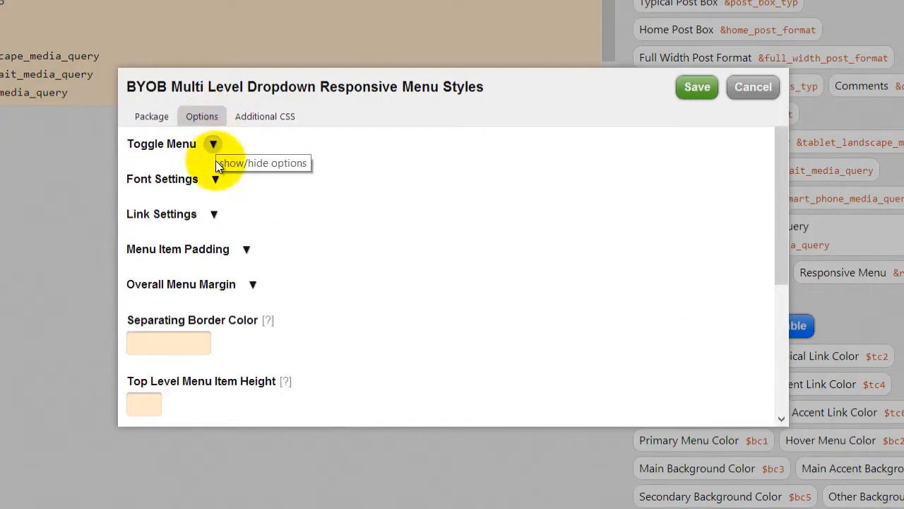
pyautogui.click(214, 180)
pyautogui.click(275, 229)
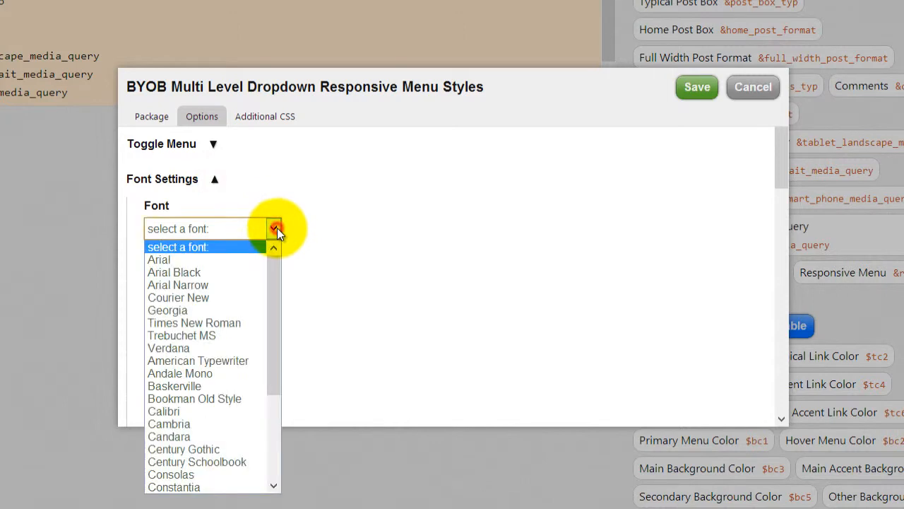
pyautogui.click(214, 260)
pyautogui.click(178, 286)
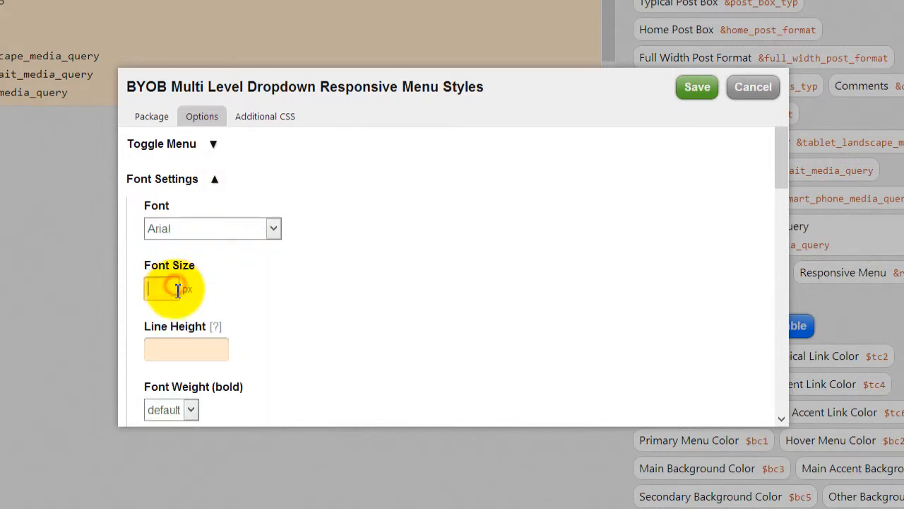
pyautogui.write('16')
# - Set the Responsive Menu package's text transform to uppercase and save the package
pyautogui.scroll(-5, 298, 289)
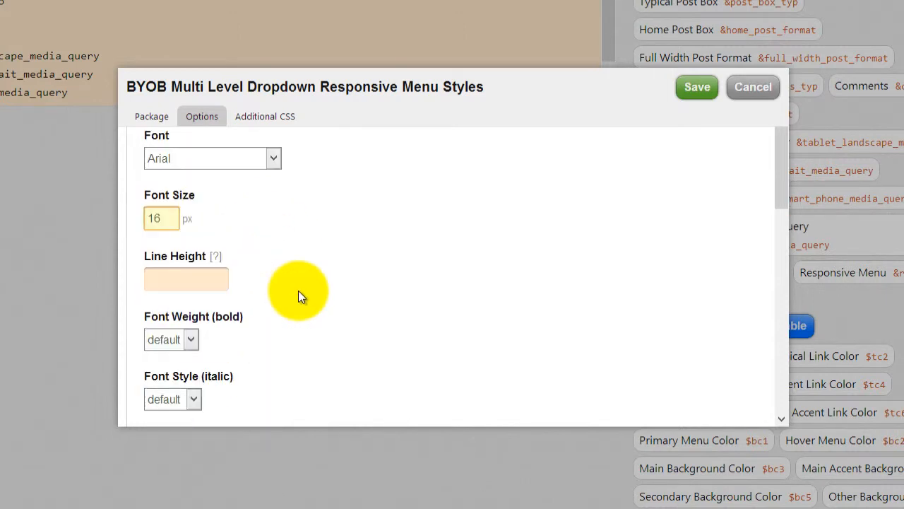
pyautogui.click(210, 237)
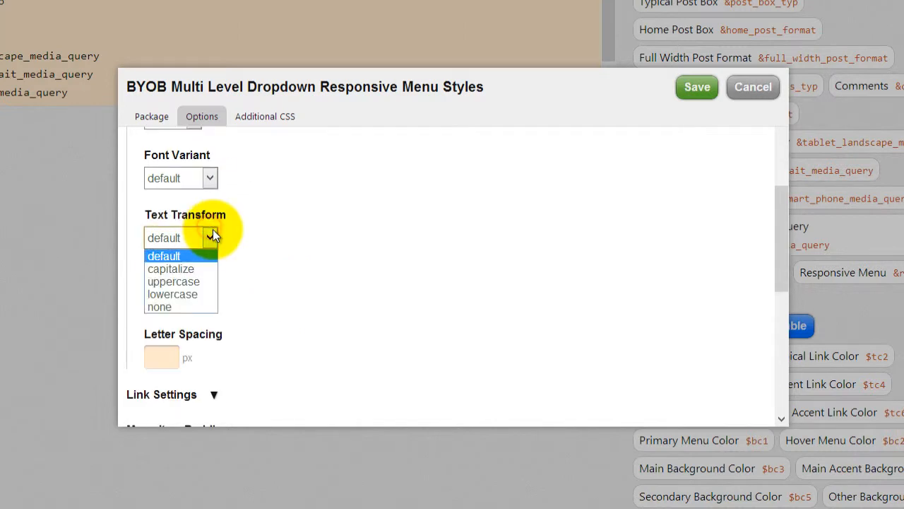
pyautogui.click(201, 280)
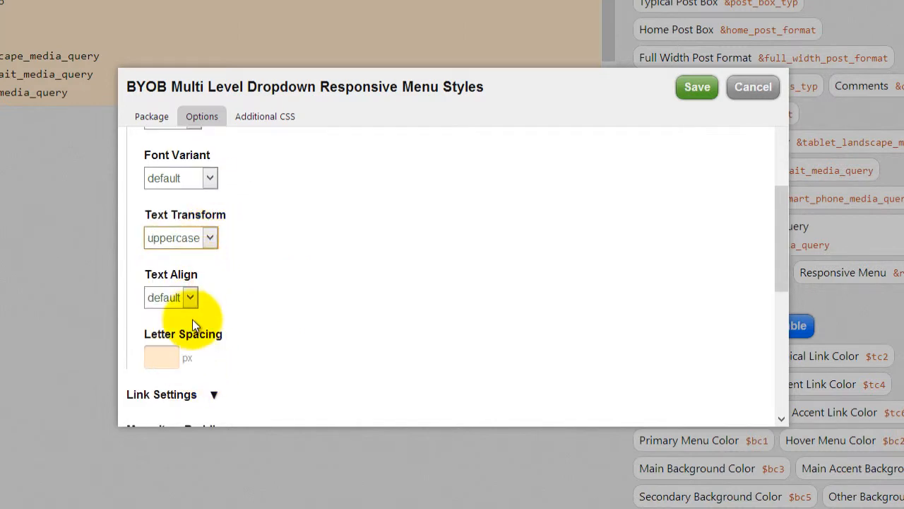
pyautogui.click(162, 361)
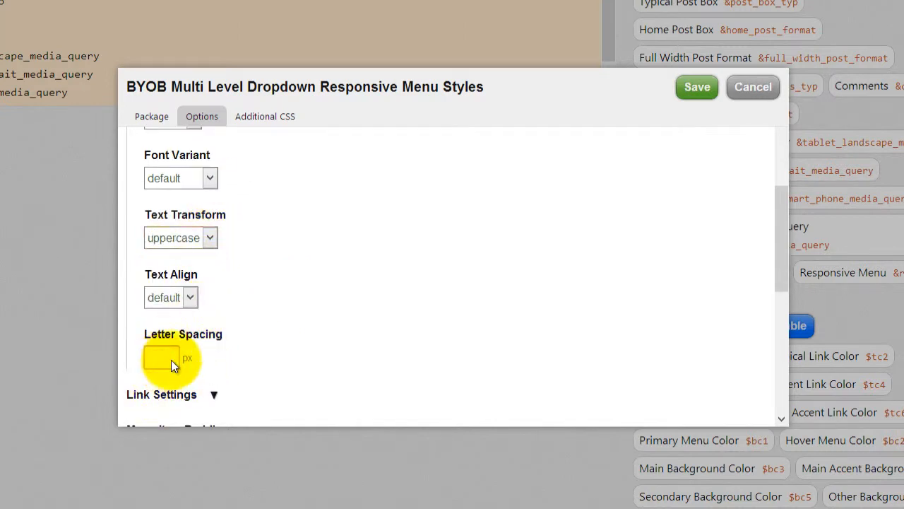
pyautogui.click(697, 86)
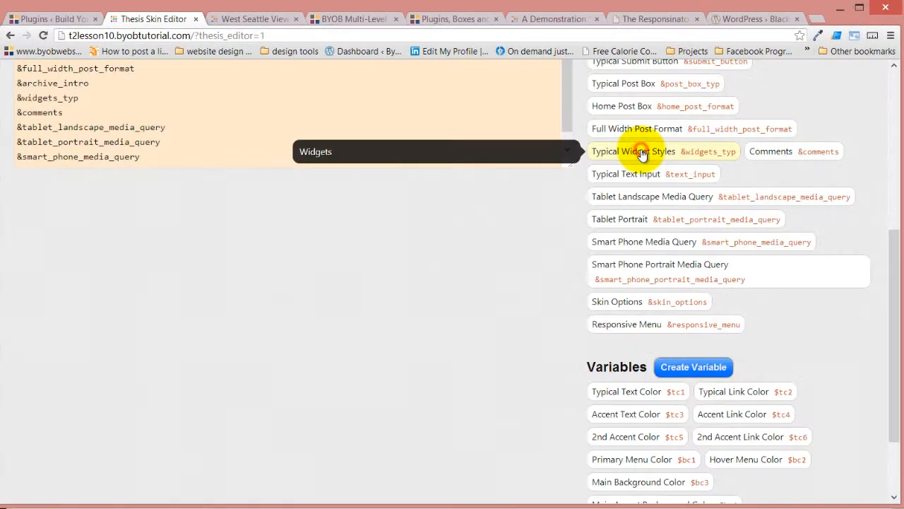
# - Review the Links and Hovered Links colours and text decoration in the Top Menu package's Link Settings, and close the package without saving
pyautogui.scroll(5, 549, 248)
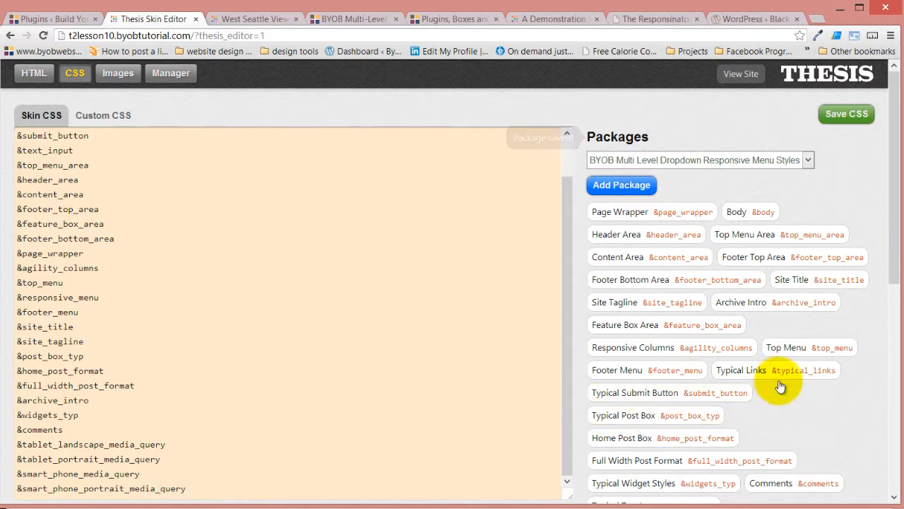
pyautogui.click(782, 350)
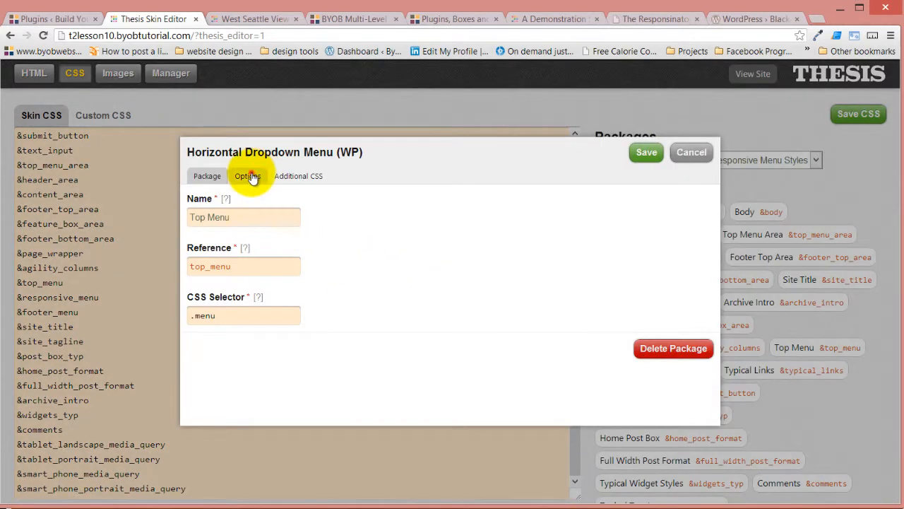
pyautogui.click(247, 176)
pyautogui.click(259, 226)
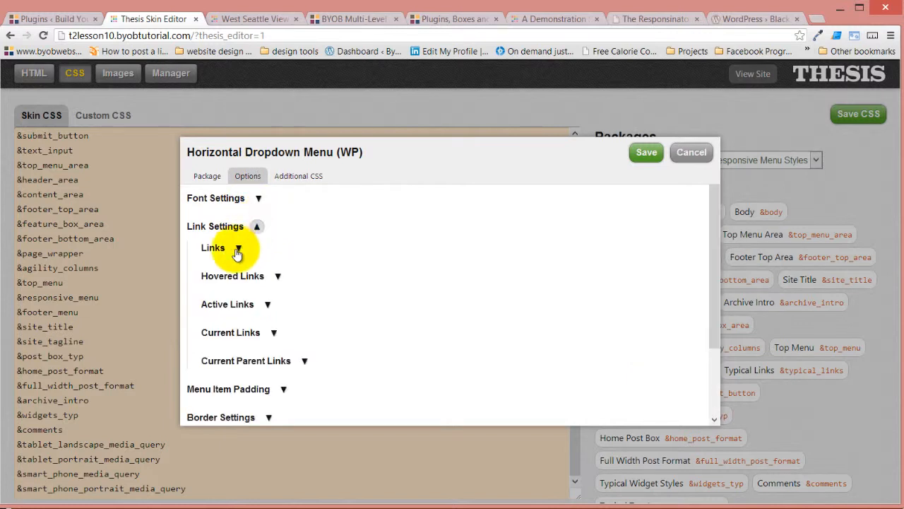
pyautogui.click(241, 247)
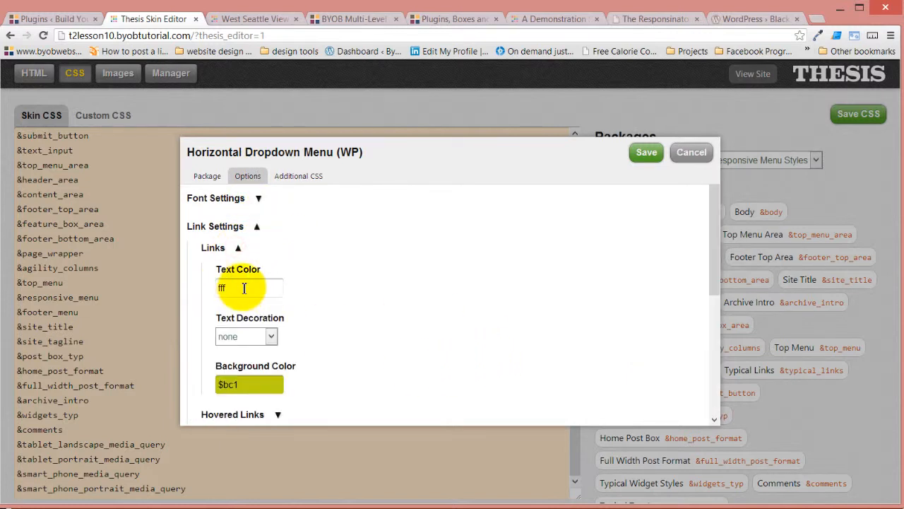
pyautogui.scroll(-1, 365, 317)
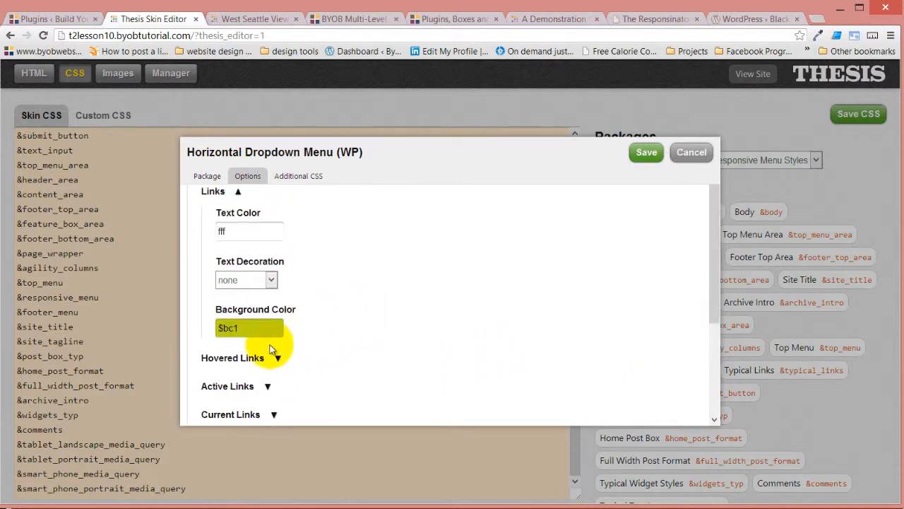
pyautogui.click(248, 326)
pyautogui.moveTo(248, 326); pyautogui.dragTo(182, 332)
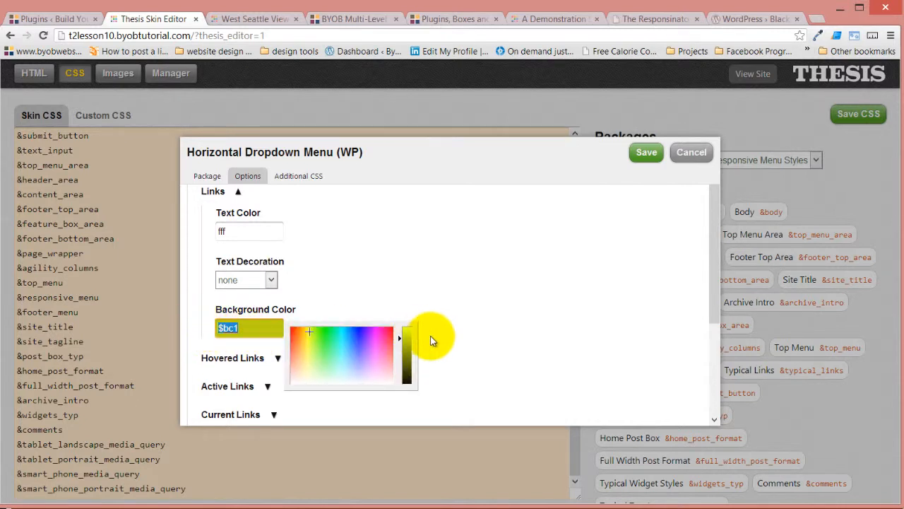
pyautogui.click(438, 293)
pyautogui.click(277, 358)
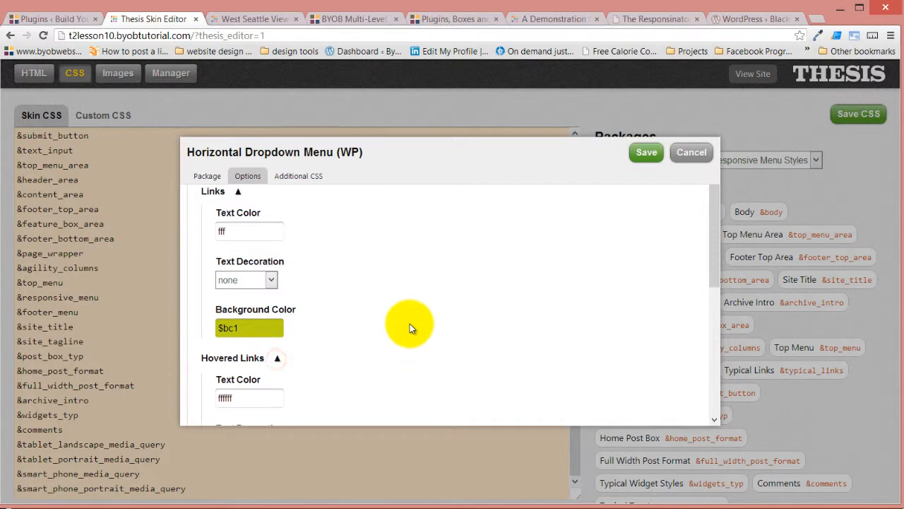
pyautogui.scroll(-2, 410, 324)
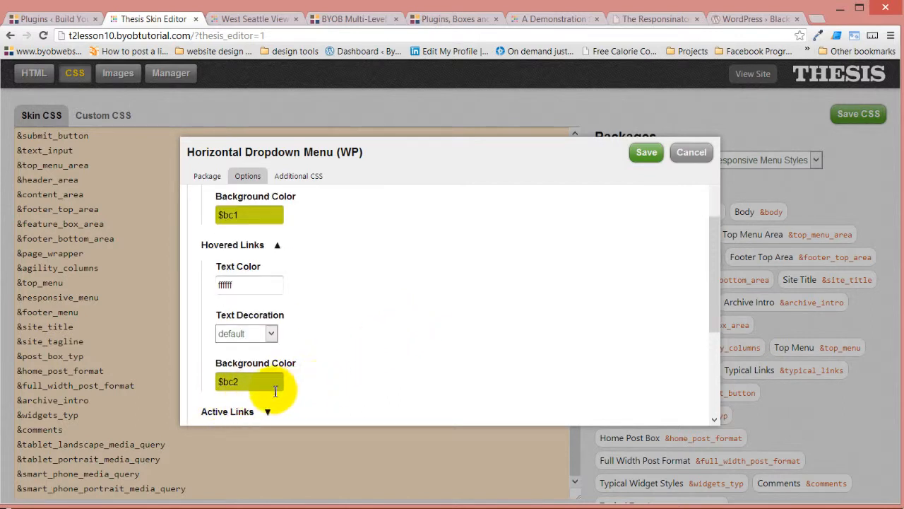
pyautogui.scroll(-1, 456, 331)
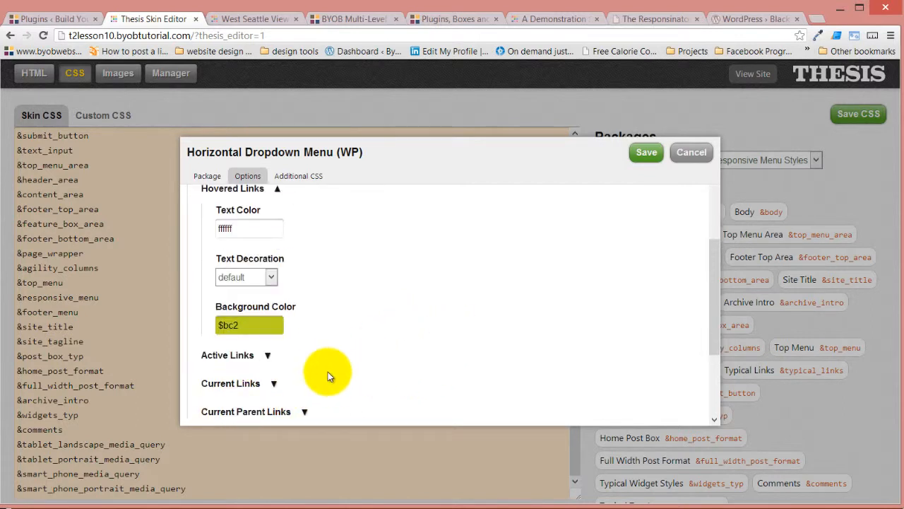
pyautogui.click(693, 153)
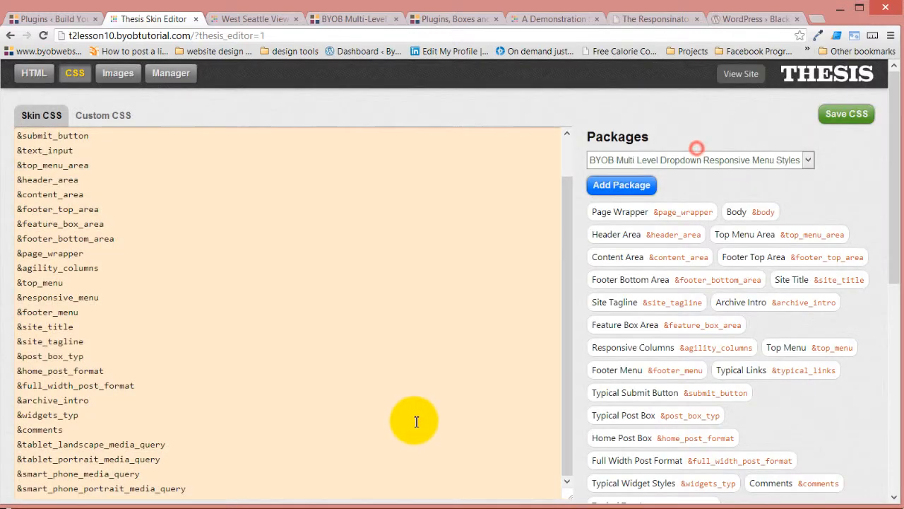
# - In the Responsive Menu package, set the toggle menu background color to $bc1 and the toggle menu font color to fff
pyautogui.scroll(-6, 650, 396)
pyautogui.scroll(-1, 627, 436)
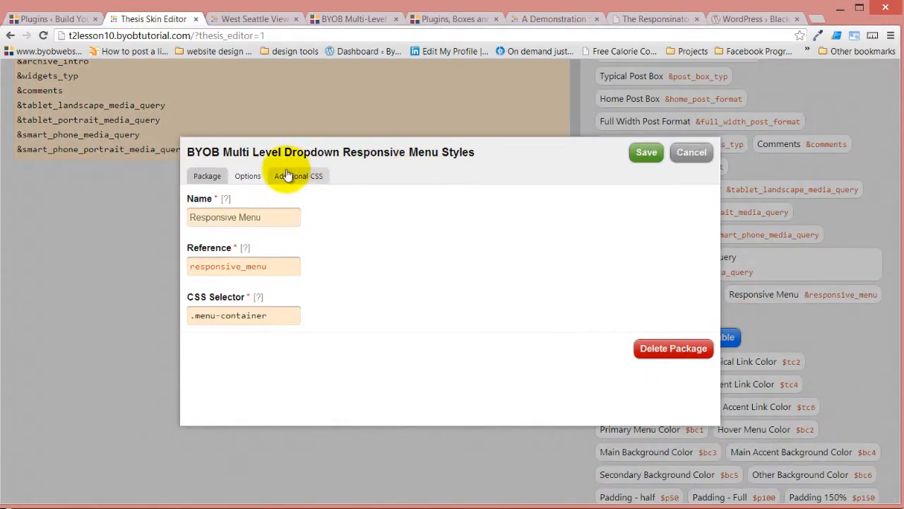
pyautogui.click(253, 174)
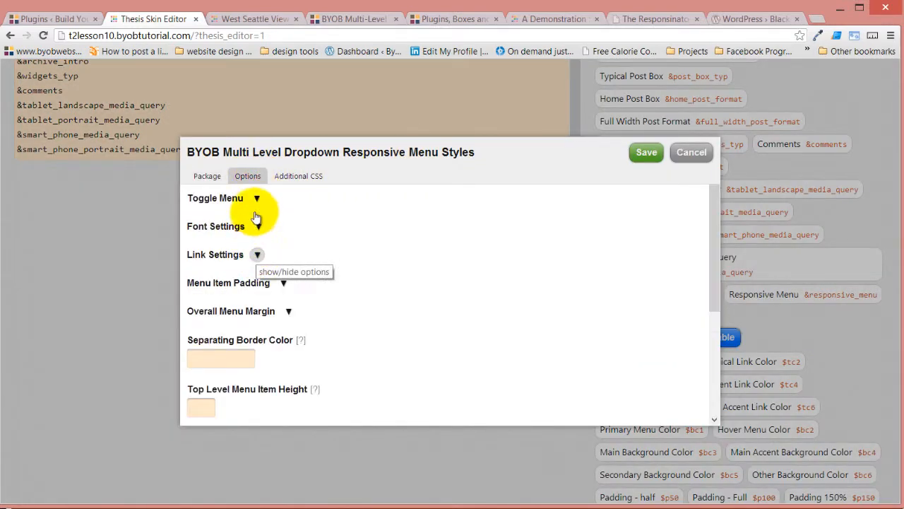
pyautogui.click(258, 200)
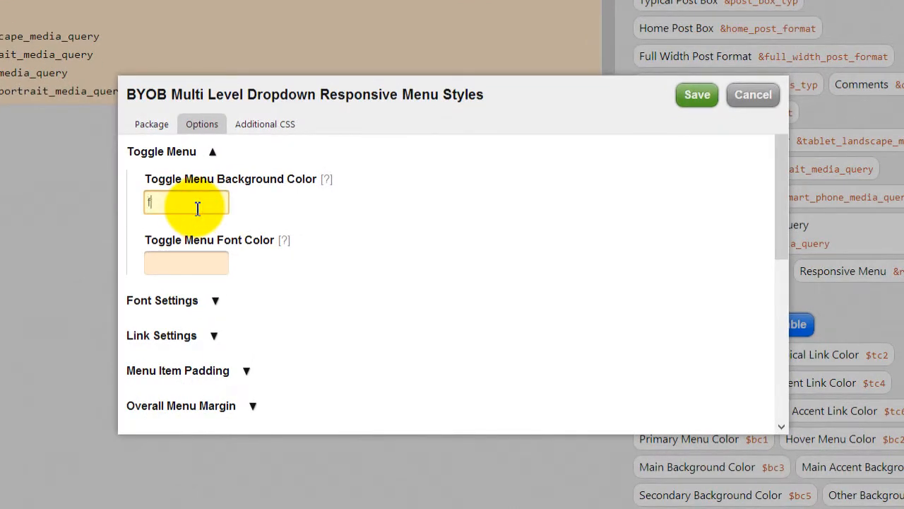
pyautogui.moveTo(196, 206); pyautogui.dragTo(141, 203)
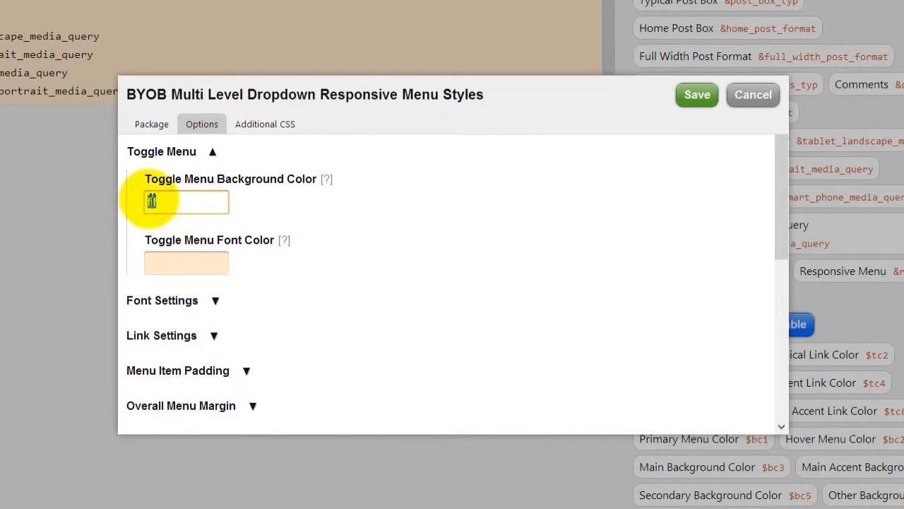
pyautogui.write('$bc1')
pyautogui.click(187, 266)
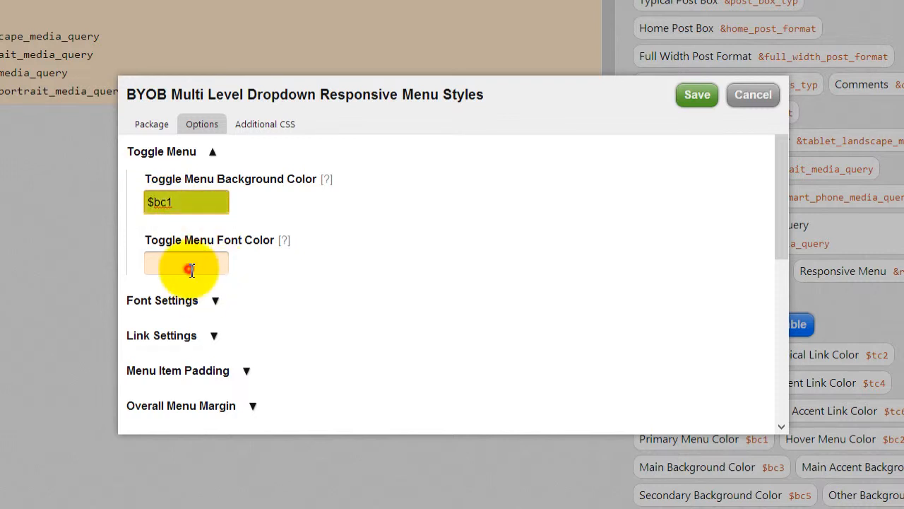
pyautogui.write('fff')
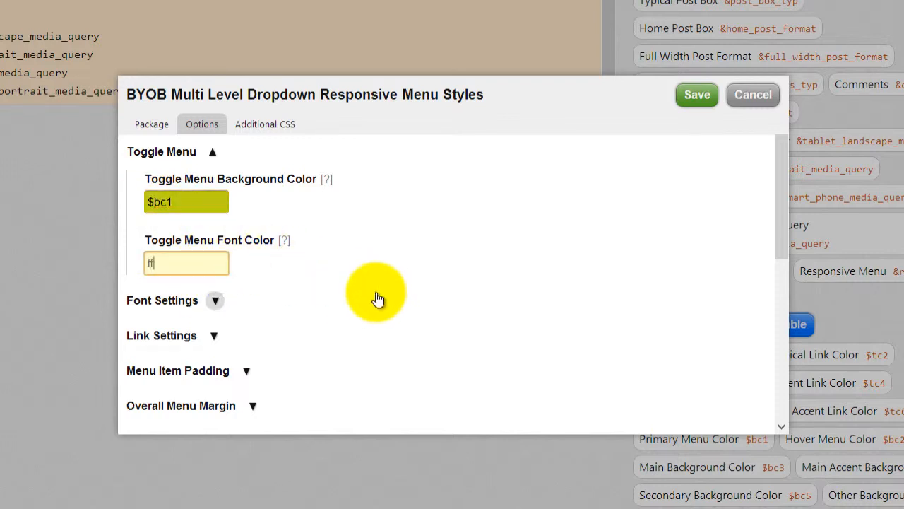
# - In Link Settings, give the normal links text color fff, text decoration none and background color $bc1
pyautogui.click(213, 336)
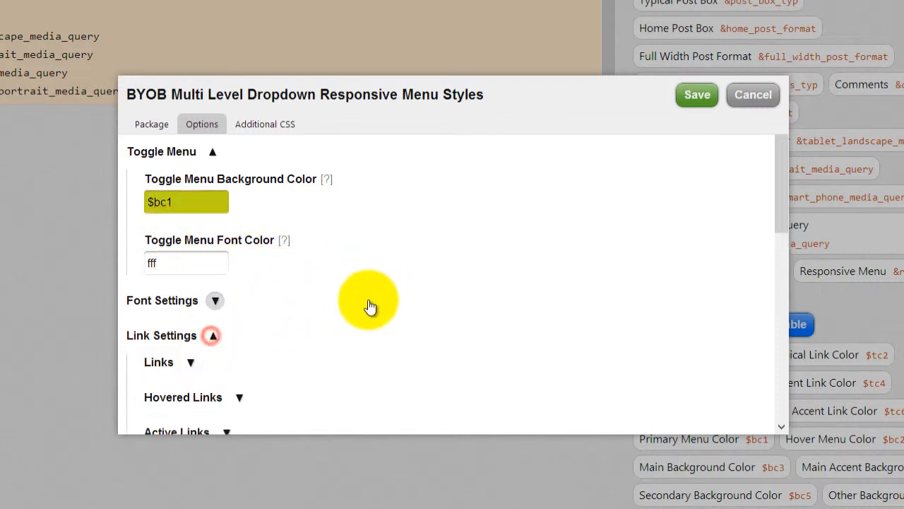
pyautogui.click(190, 363)
pyautogui.scroll(-2, 269, 343)
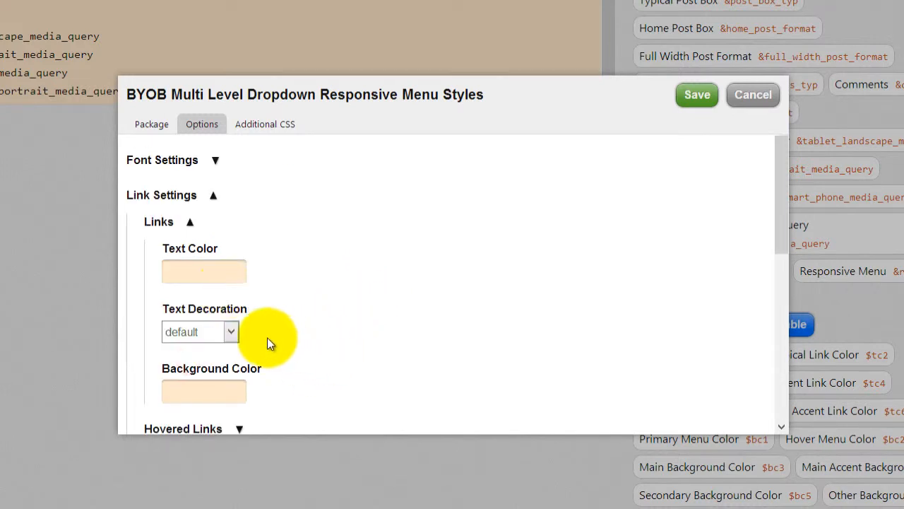
pyautogui.click(213, 275)
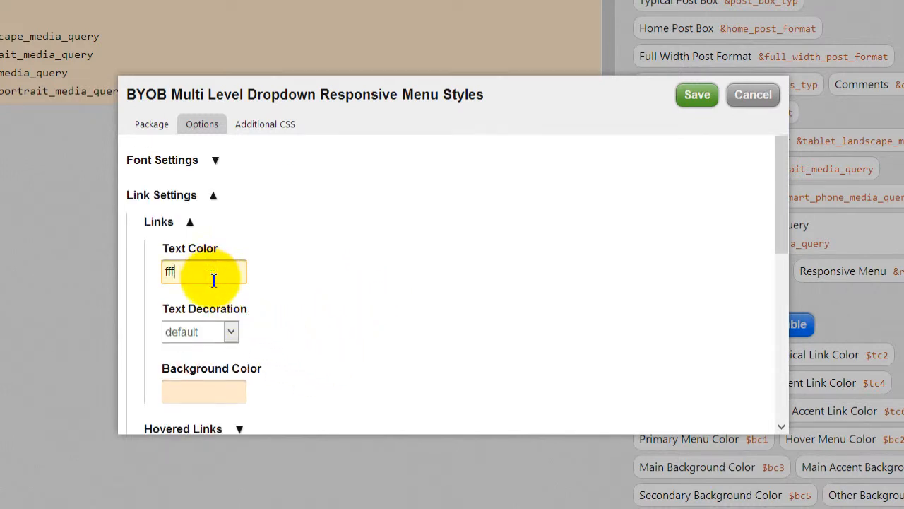
pyautogui.click(231, 331)
pyautogui.click(199, 365)
pyautogui.click(201, 382)
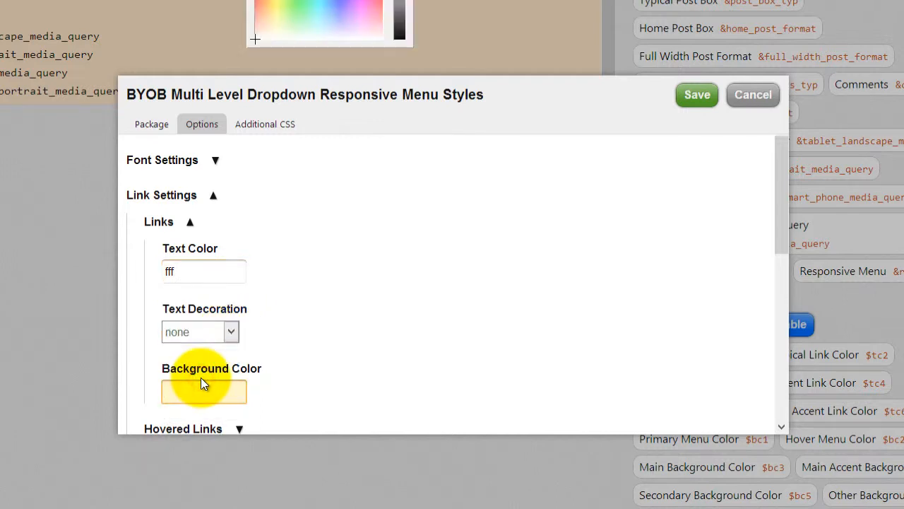
pyautogui.write('$bc1')
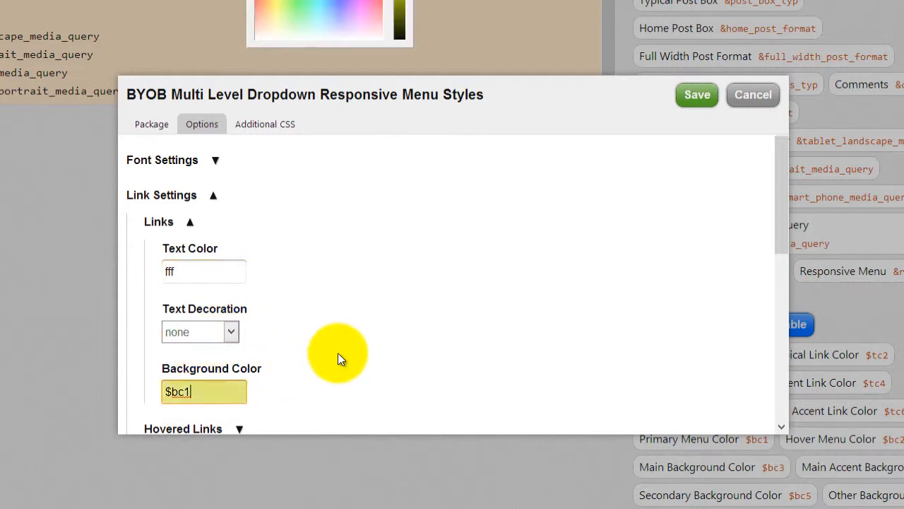
# - Give the hovered links text color fff, text decoration none and background color $bc2, and save the Responsive Menu package
pyautogui.scroll(-2, 333, 349)
pyautogui.click(239, 288)
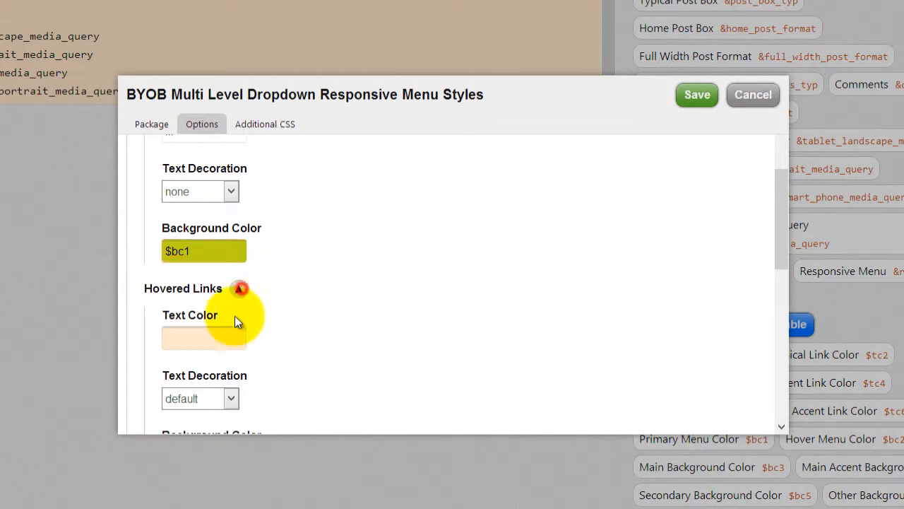
pyautogui.write('fff')
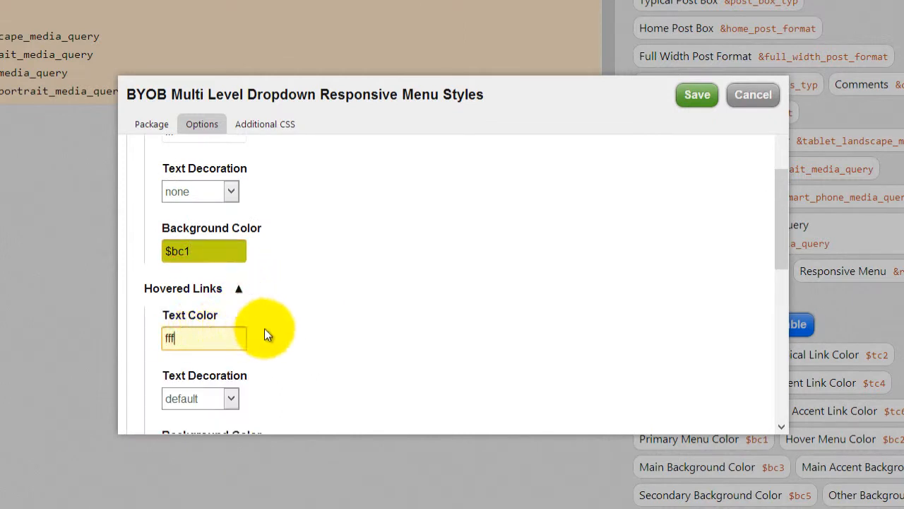
pyautogui.scroll(-3, 314, 340)
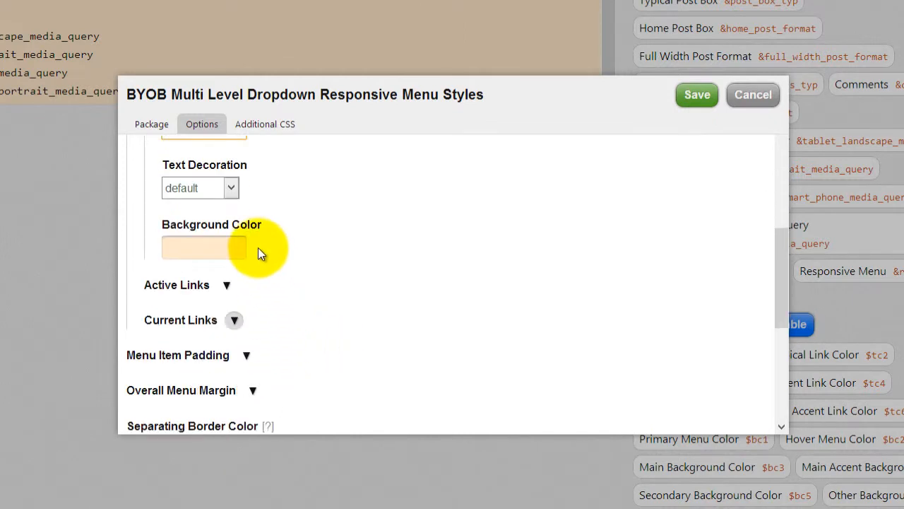
pyautogui.click(231, 188)
pyautogui.click(202, 220)
pyautogui.click(203, 248)
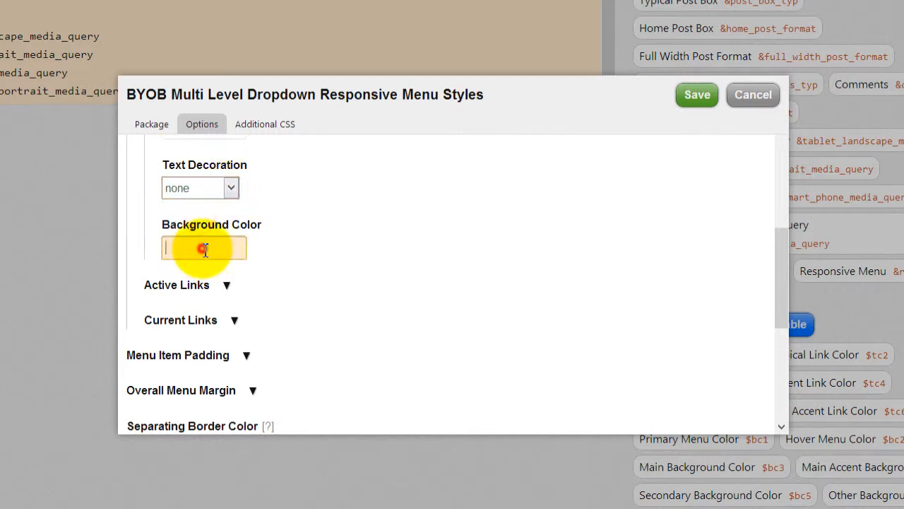
pyautogui.write('$bc1')
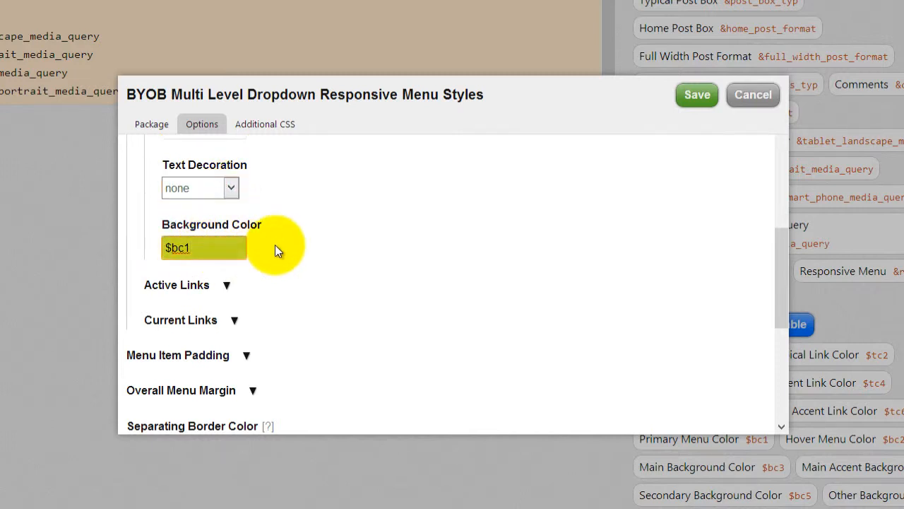
pyautogui.press('BackSpace')
pyautogui.write('2')
pyautogui.click(308, 238)
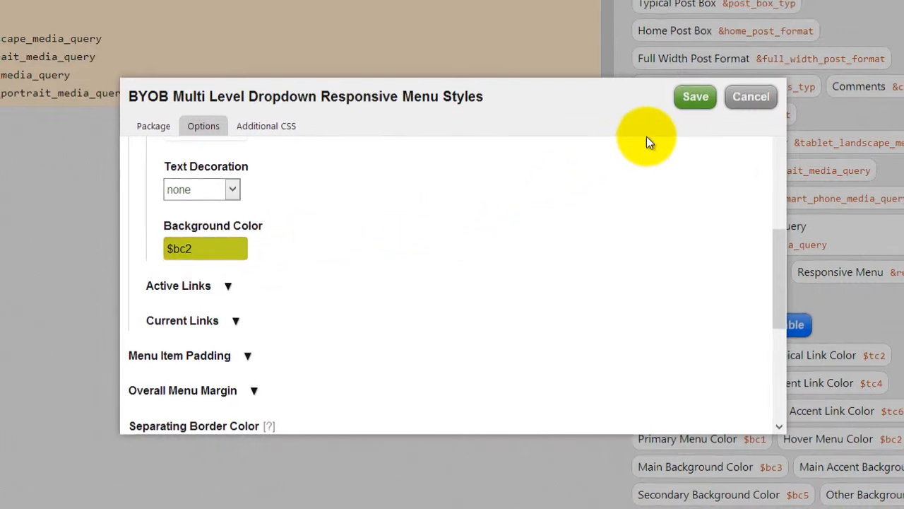
pyautogui.click(697, 94)
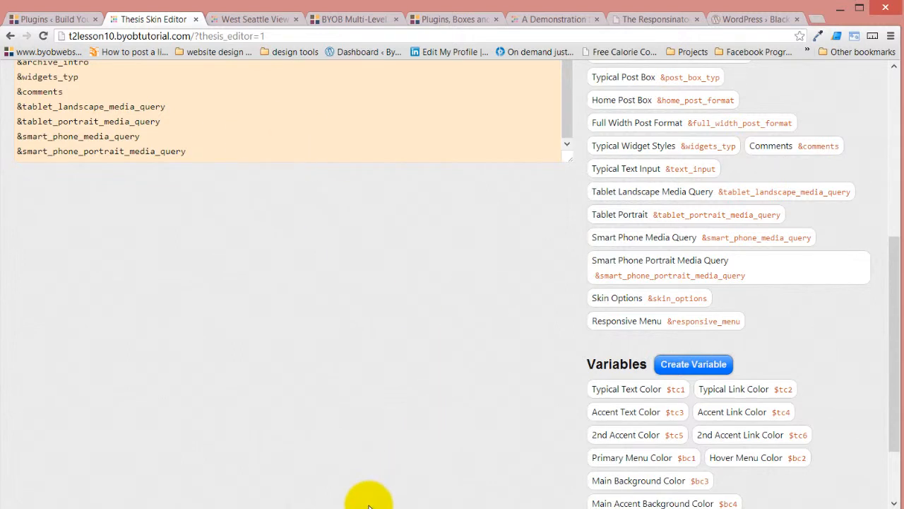
# - Check the menu's hover colours and the Finished Projects dropdown in the site preview, and return to the skin editor
pyautogui.click(375, 508)
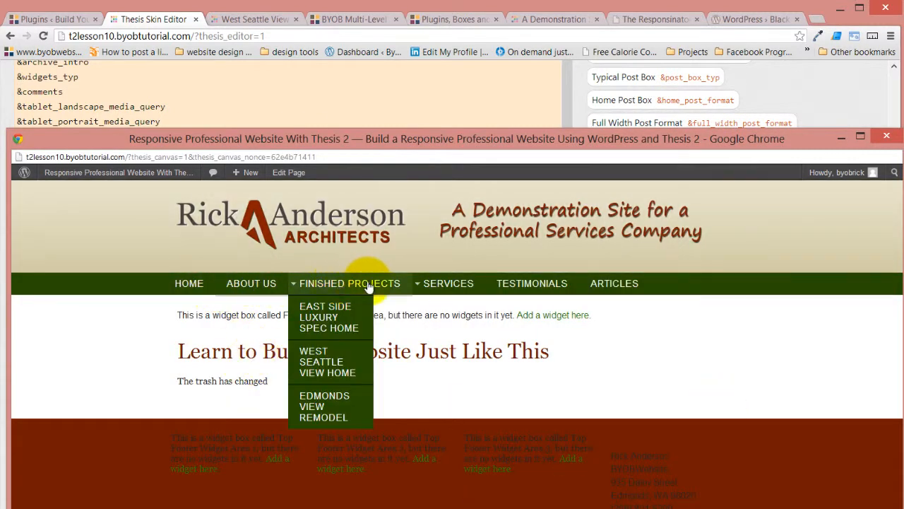
pyautogui.moveTo(433, 290)
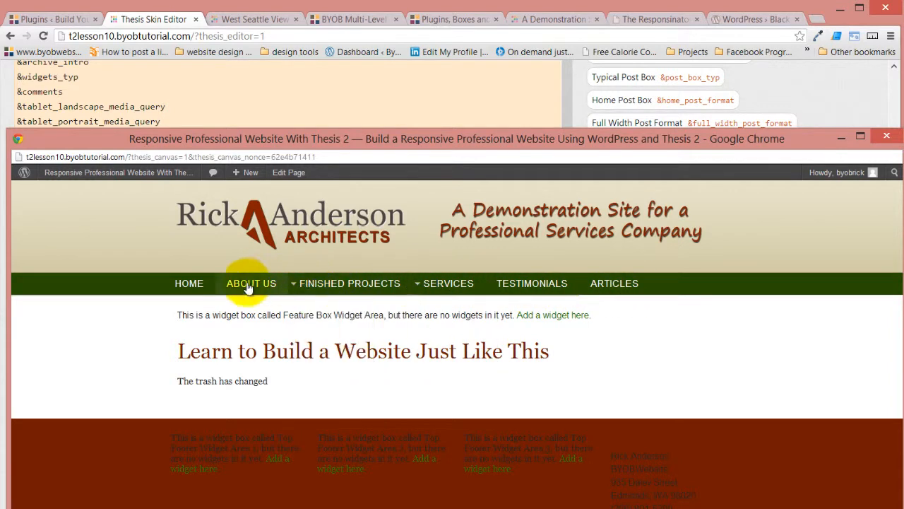
pyautogui.moveTo(375, 285)
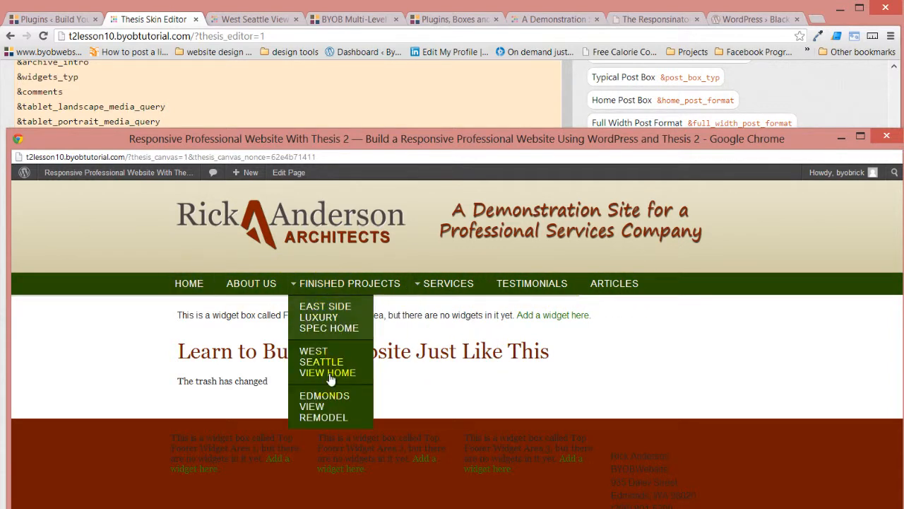
pyautogui.click(408, 91)
# - Examine the current links and current parent links options in the Top Menu package's Link Settings
pyautogui.scroll(3, 511, 360)
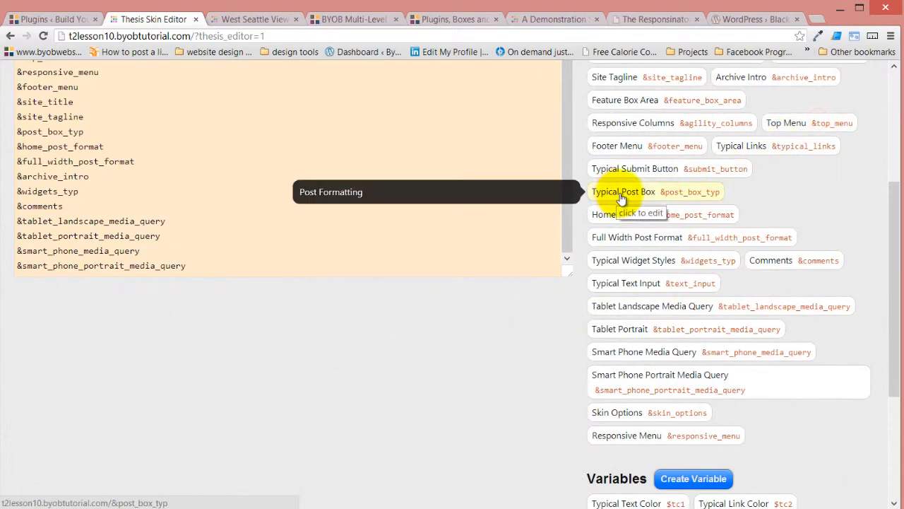
pyautogui.click(787, 123)
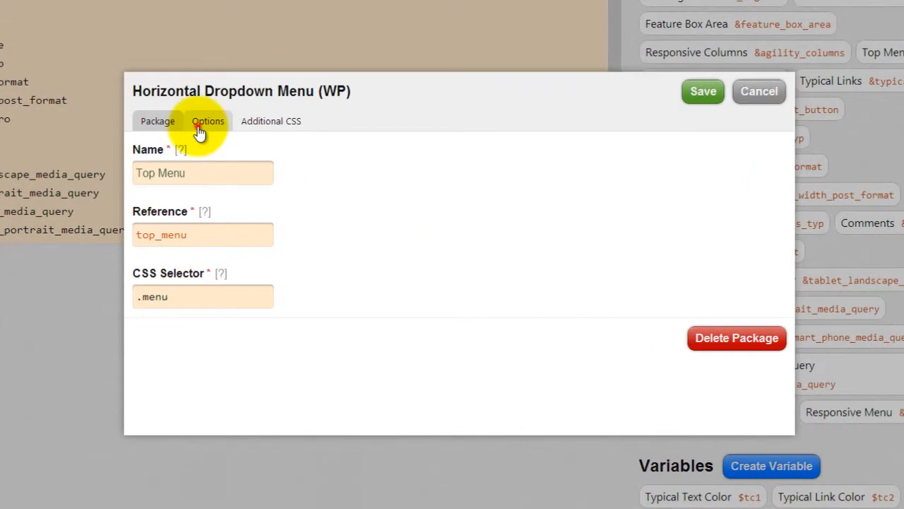
pyautogui.click(234, 180)
pyautogui.click(220, 185)
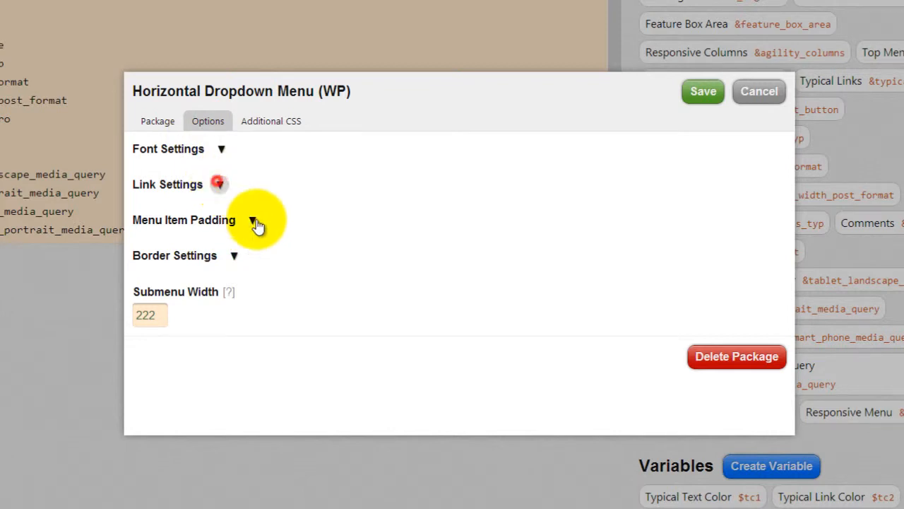
pyautogui.click(240, 318)
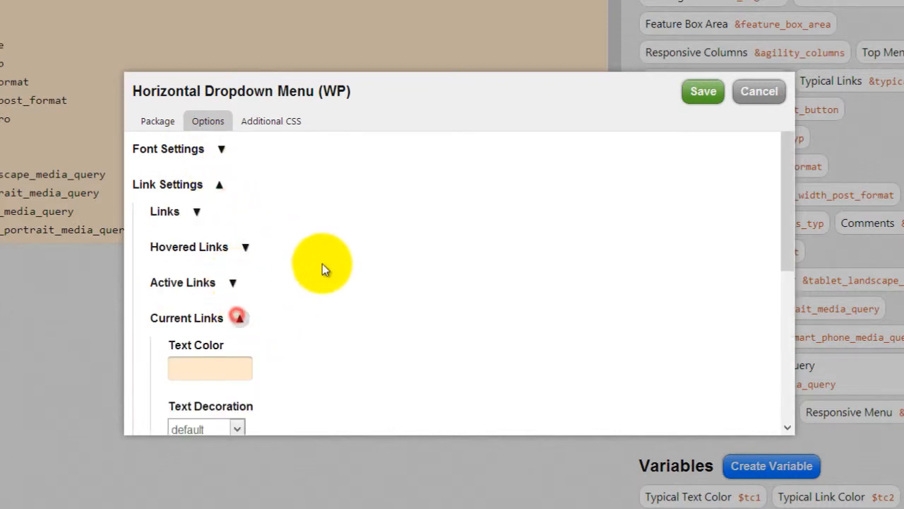
pyautogui.scroll(-2, 324, 262)
pyautogui.scroll(1, 291, 325)
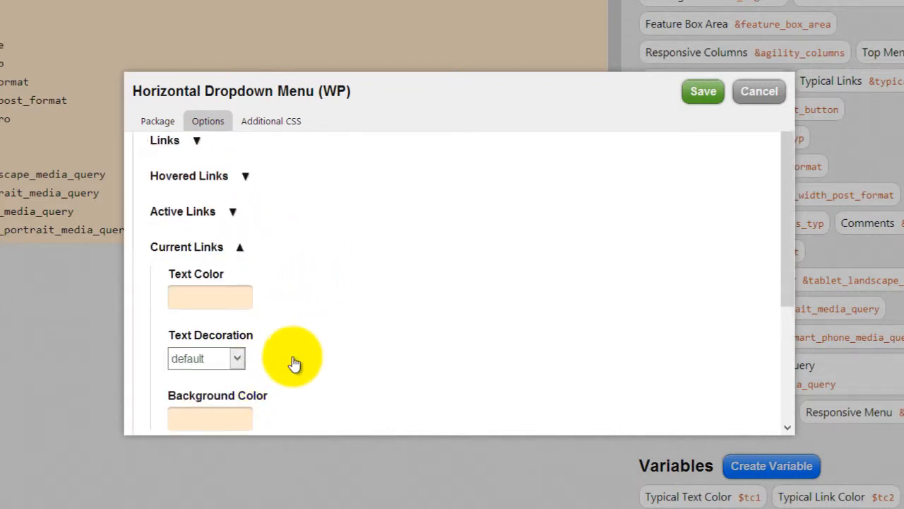
pyautogui.scroll(-2, 286, 347)
pyautogui.click(273, 319)
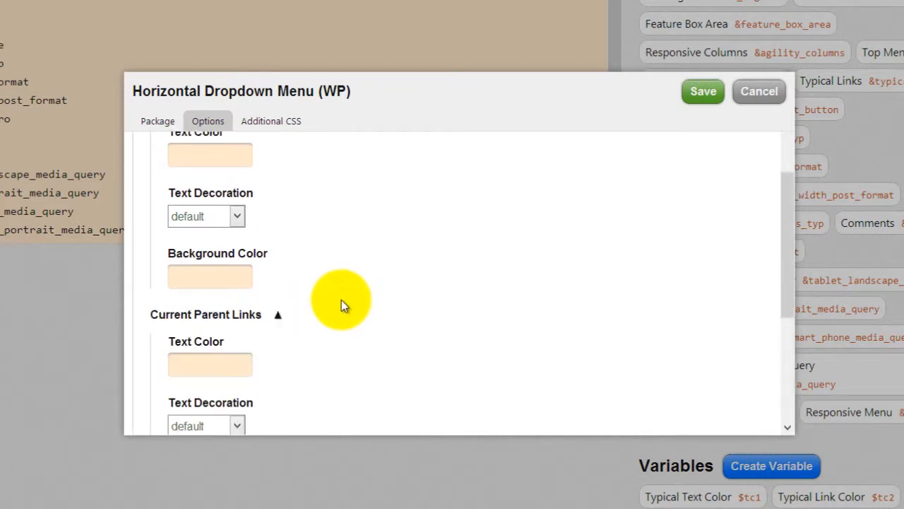
pyautogui.scroll(4, 342, 300)
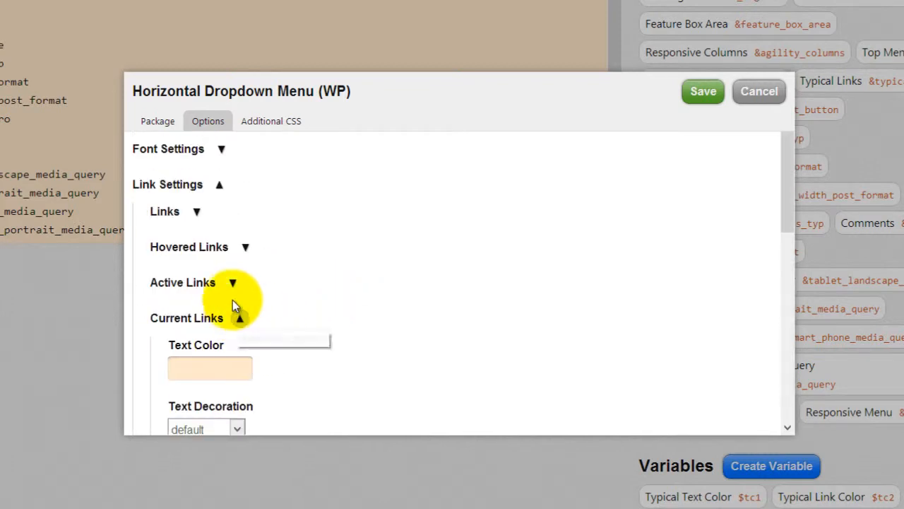
# - Read the Top Menu package's menu item padding and submenu width, and close it without saving
pyautogui.click(219, 184)
pyautogui.click(253, 220)
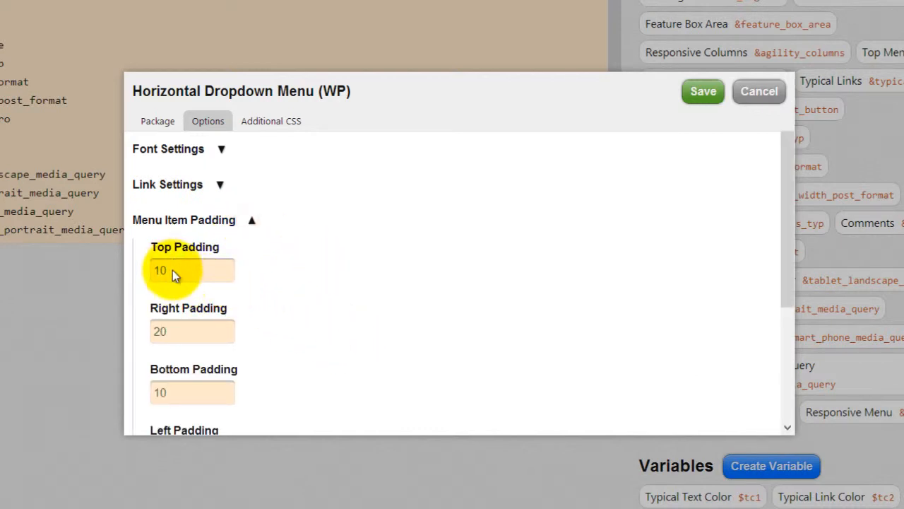
pyautogui.scroll(-1, 214, 402)
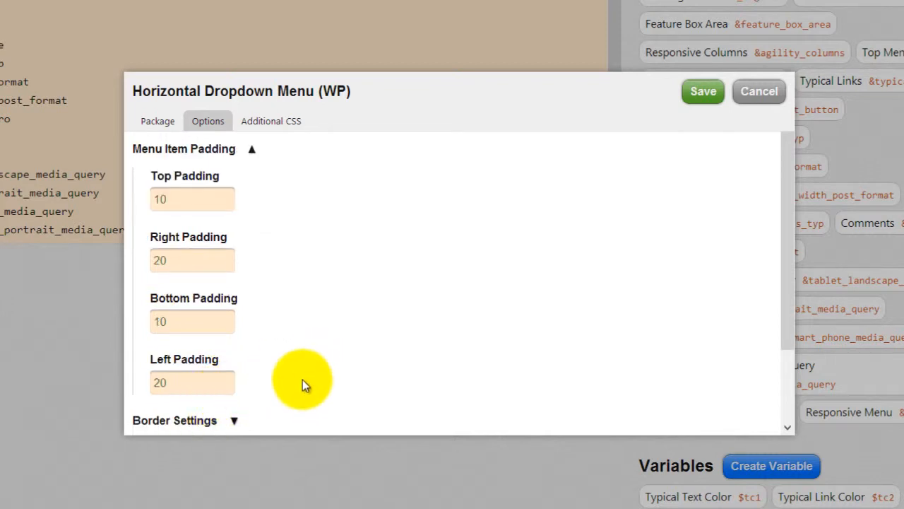
pyautogui.scroll(-2, 303, 379)
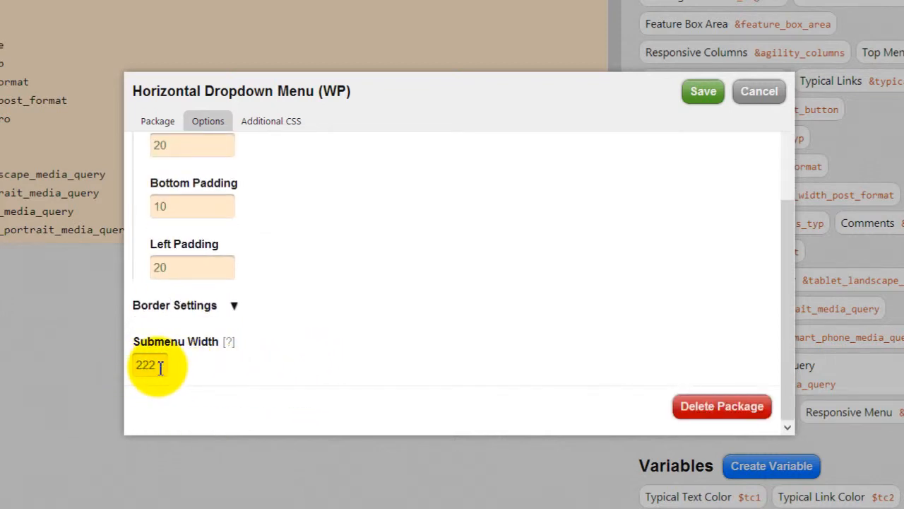
pyautogui.click(760, 91)
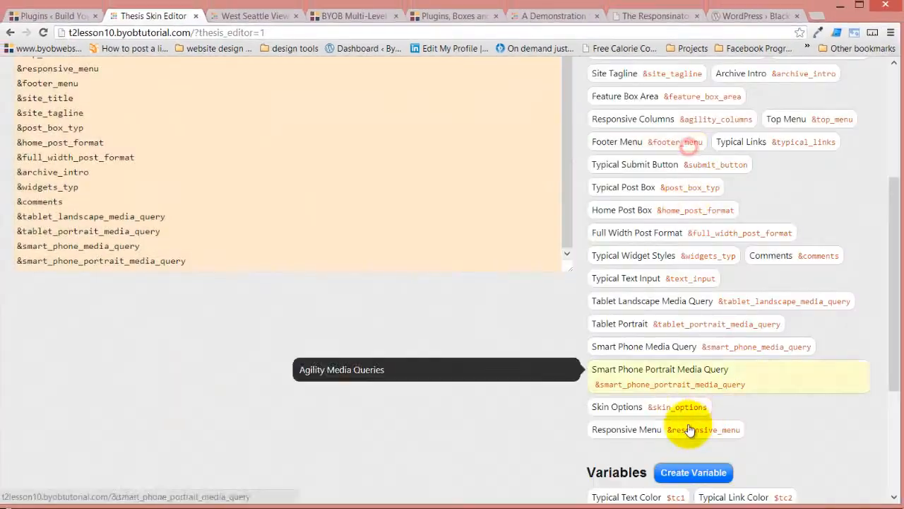
# - In the Responsive Menu package, set the menu item padding to 10 top, 20 right, 10 bottom and 20 left
pyautogui.click(650, 434)
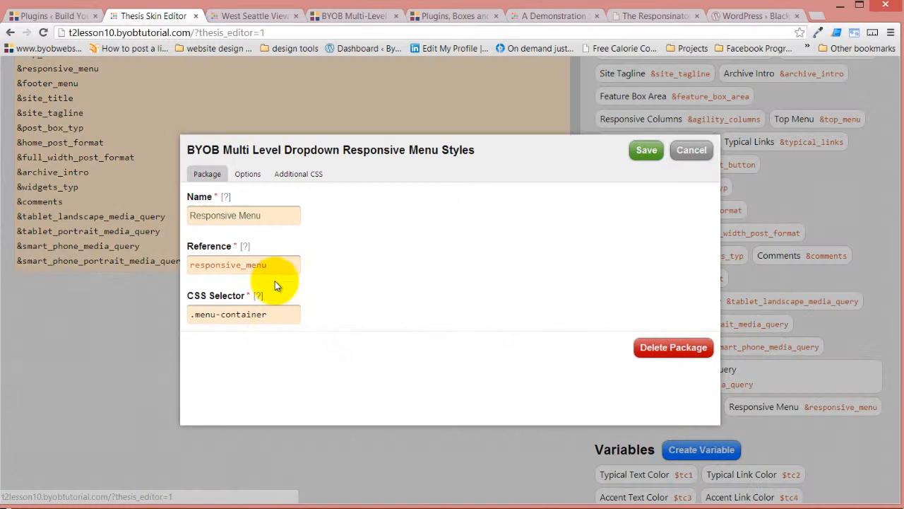
pyautogui.click(247, 173)
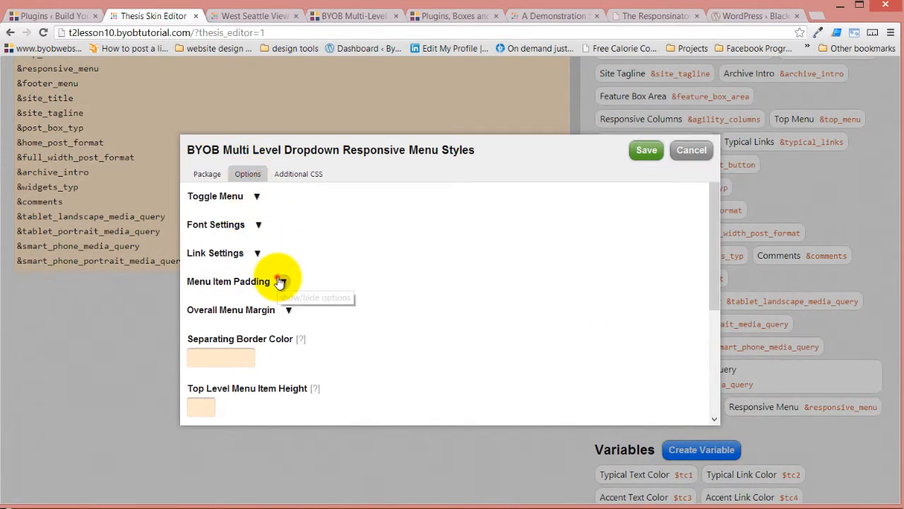
pyautogui.click(283, 281)
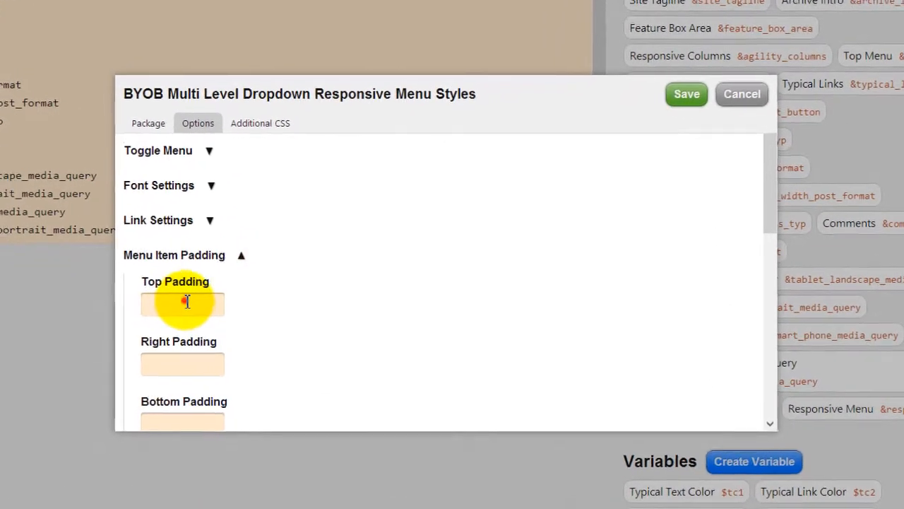
pyautogui.click(186, 302)
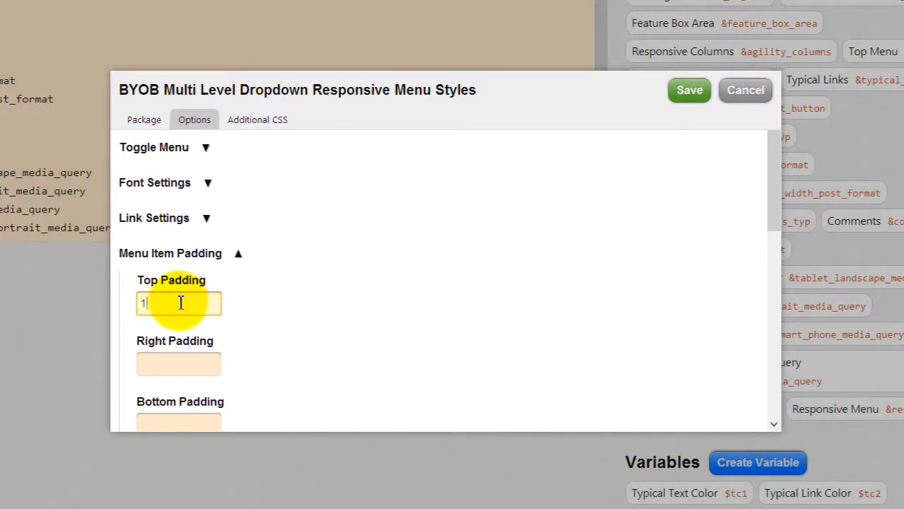
pyautogui.write('10')
pyautogui.click(176, 357)
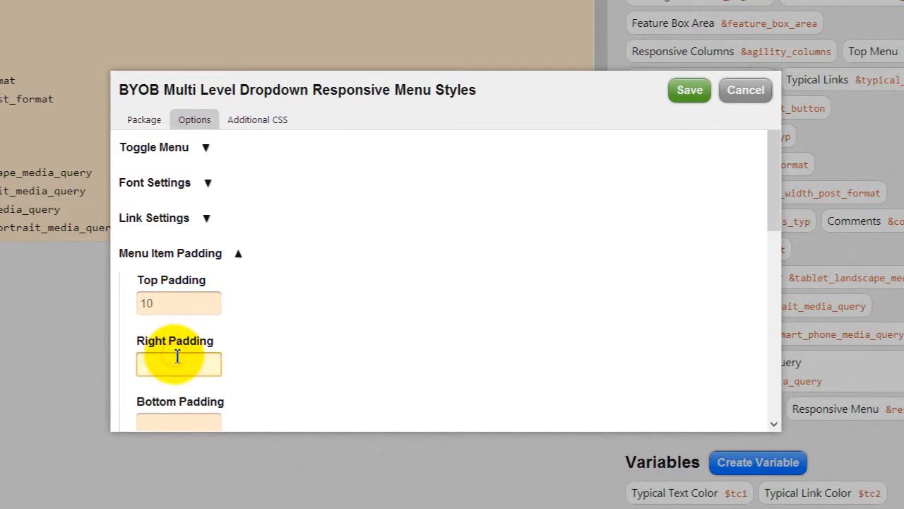
pyautogui.write('20')
pyautogui.click(179, 429)
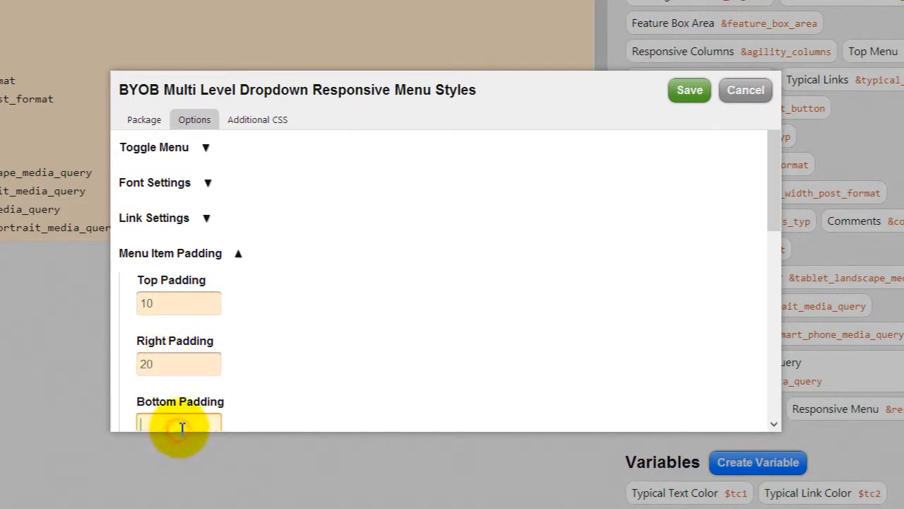
pyautogui.write('10')
pyautogui.scroll(-2, 318, 381)
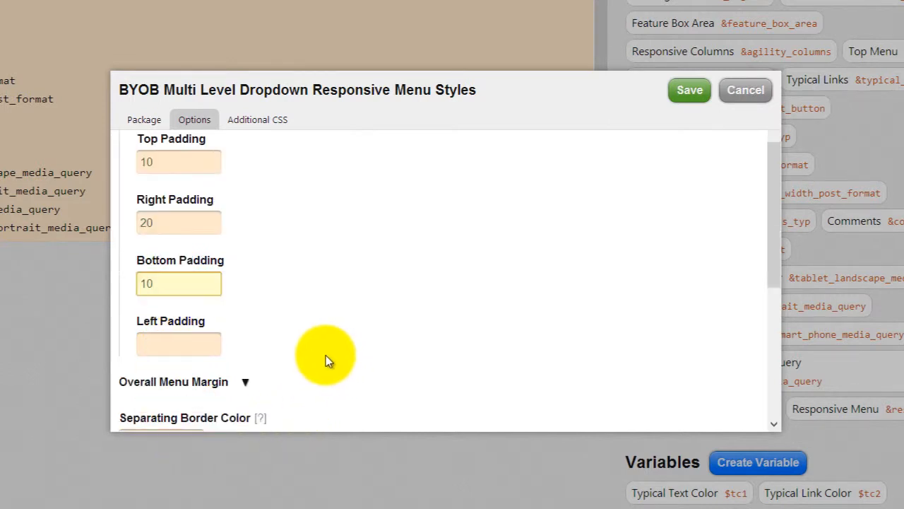
pyautogui.click(157, 352)
pyautogui.write('20')
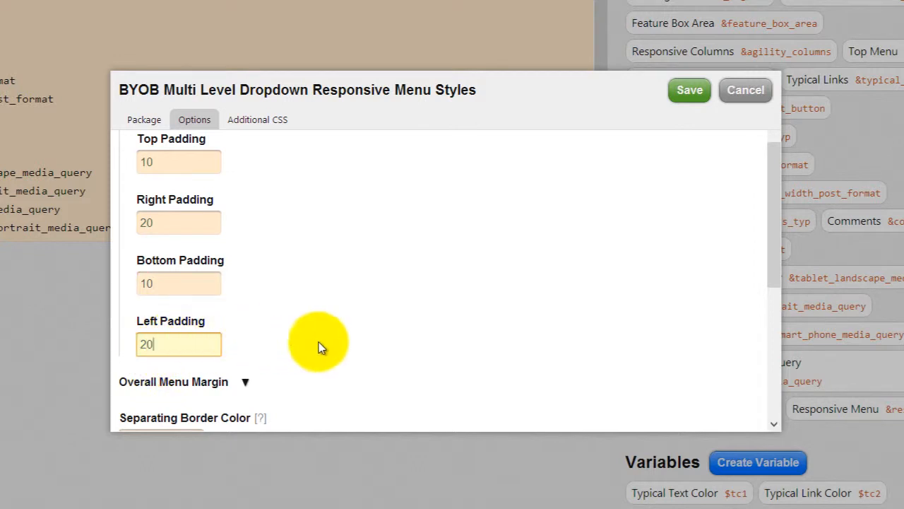
# - Set the submenu width to 222 and save the Responsive Menu package
pyautogui.scroll(-2, 364, 308)
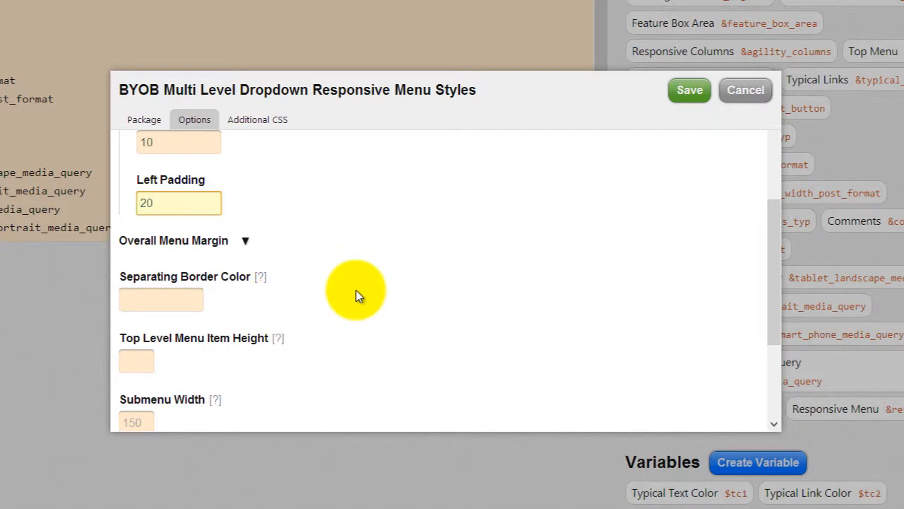
pyautogui.scroll(-2, 355, 291)
pyautogui.click(150, 279)
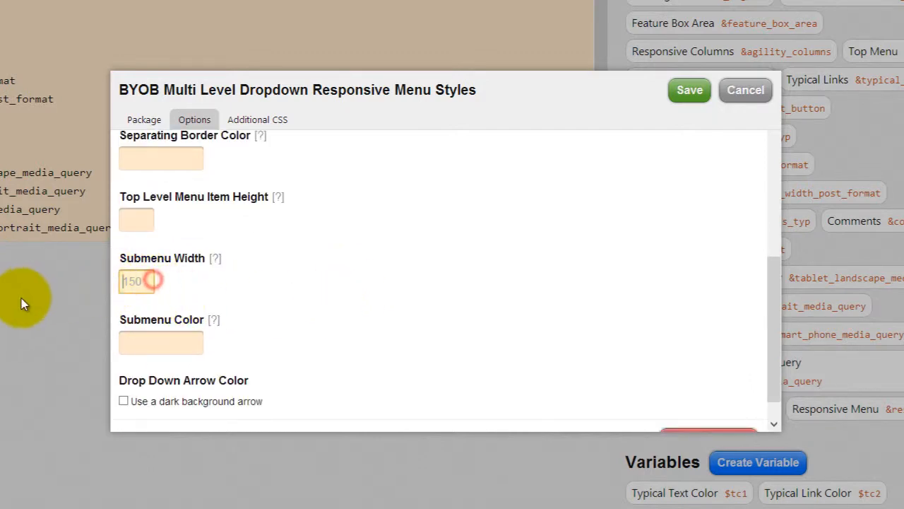
pyautogui.write('222')
pyautogui.click(418, 283)
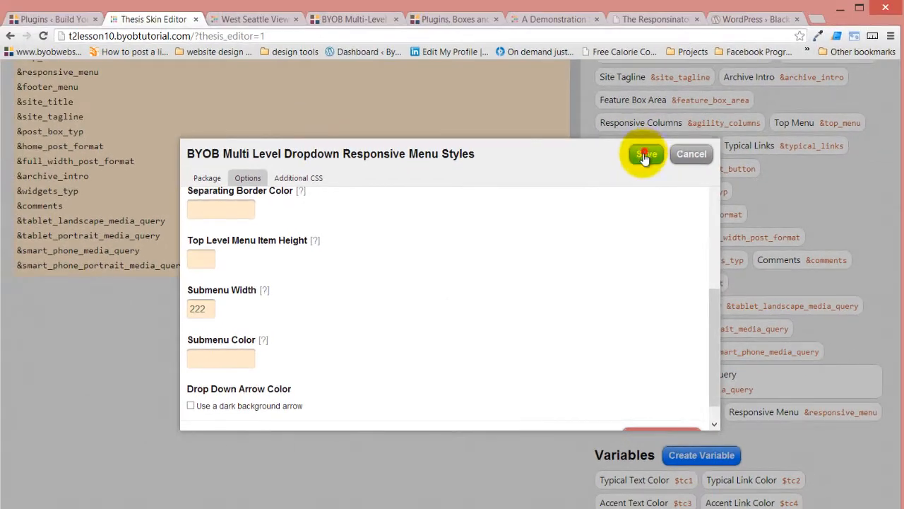
pyautogui.click(657, 137)
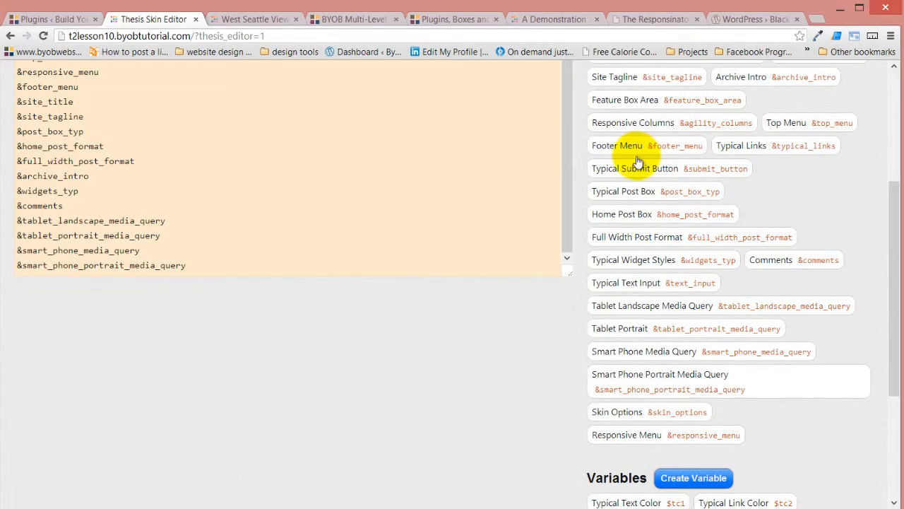
# - Check the menu item spacing and the Finished Projects dropdown width in the site preview, and return to the skin editor
pyautogui.hotkey('alt', 'Tab')
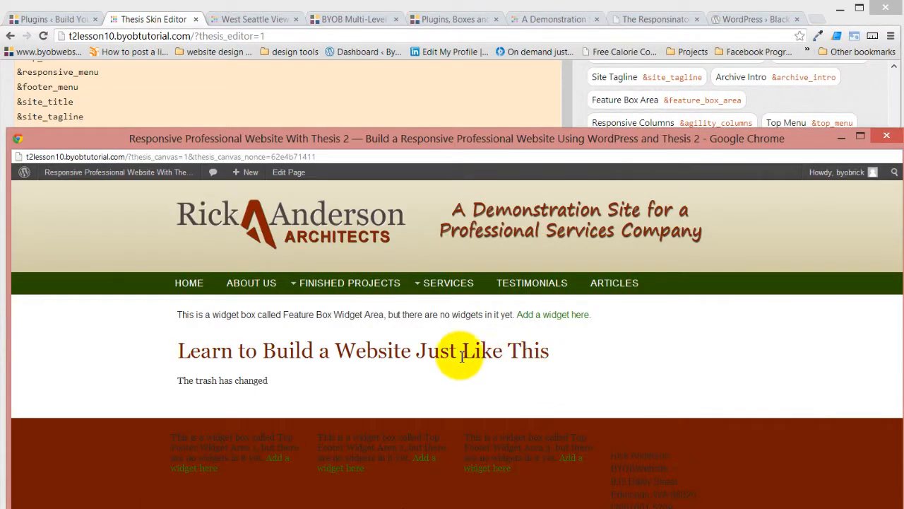
pyautogui.moveTo(334, 285)
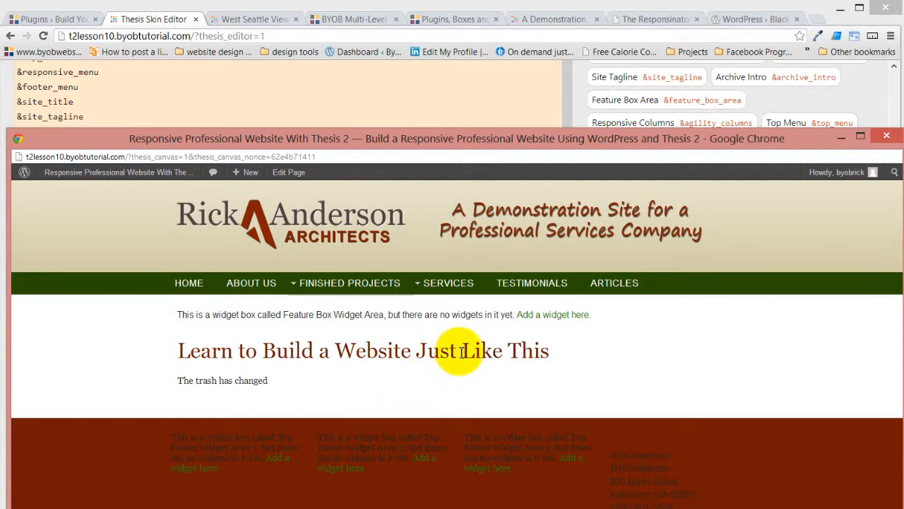
pyautogui.click(381, 94)
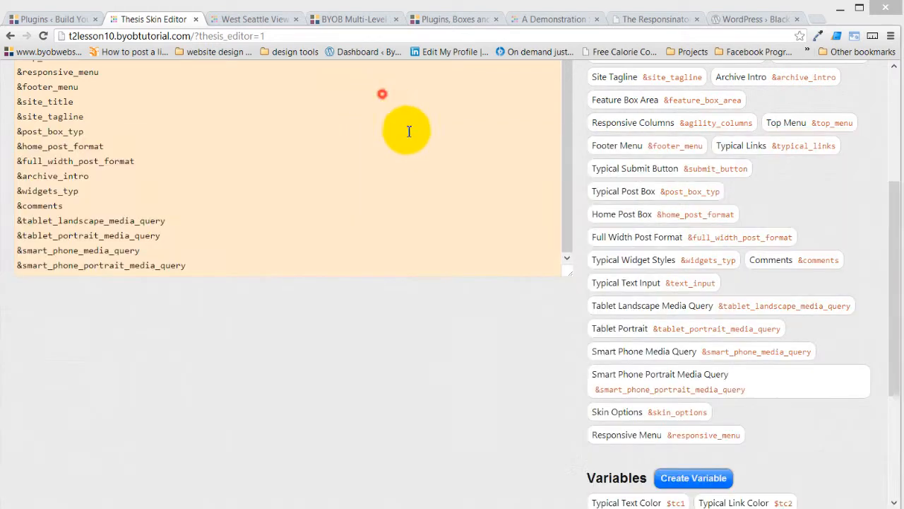
# - Examine the Overall Menu Margin options of the Responsive Menu package and compare them with the menu's position in the site preview
pyautogui.click(709, 434)
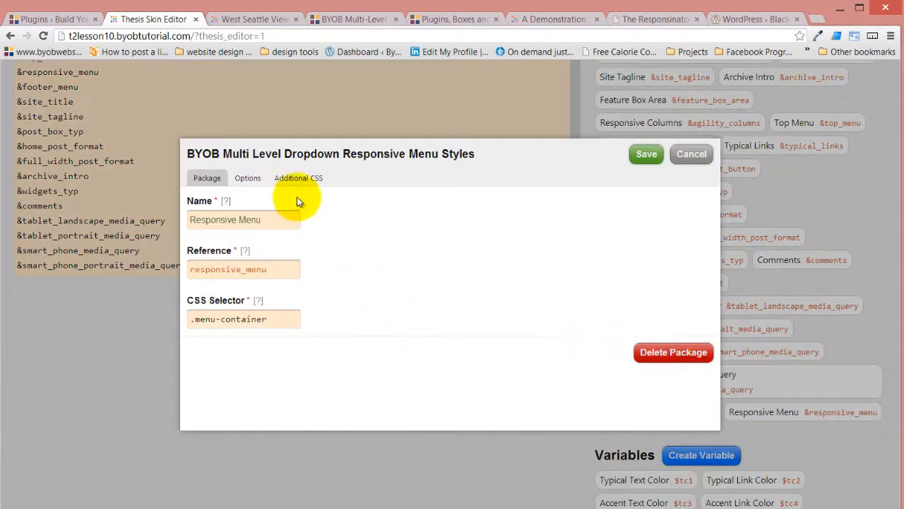
pyautogui.click(247, 179)
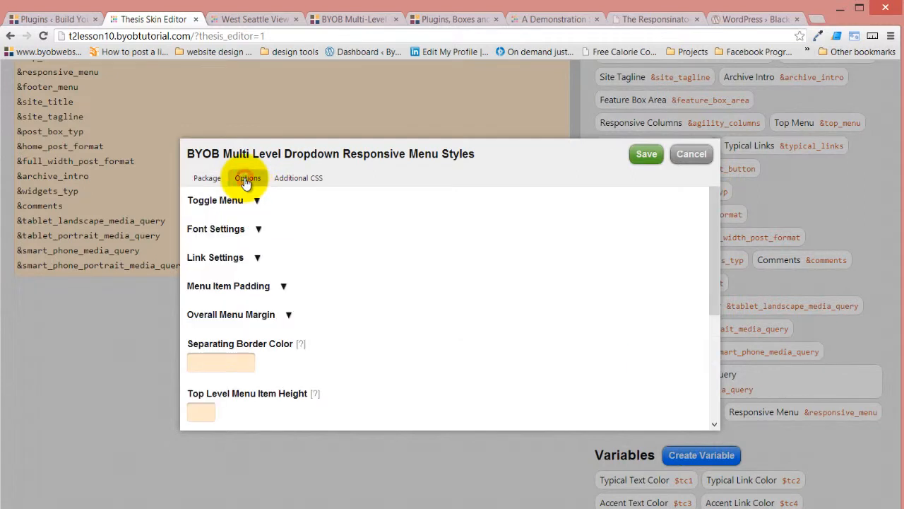
pyautogui.click(289, 314)
pyautogui.scroll(-1, 363, 307)
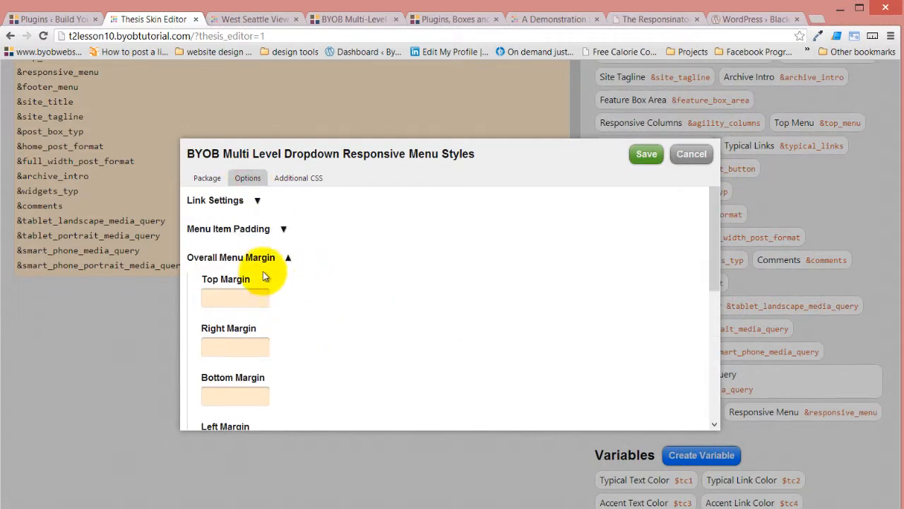
pyautogui.scroll(-1, 306, 354)
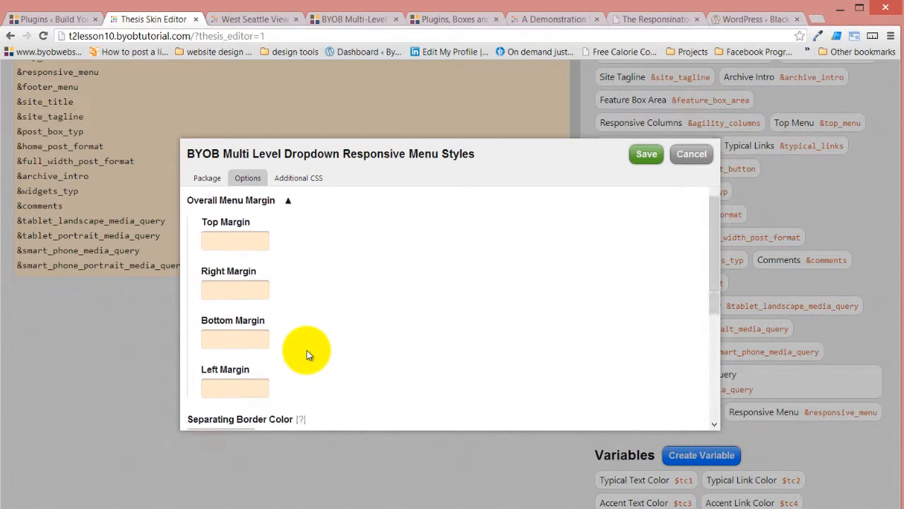
pyautogui.click(255, 499)
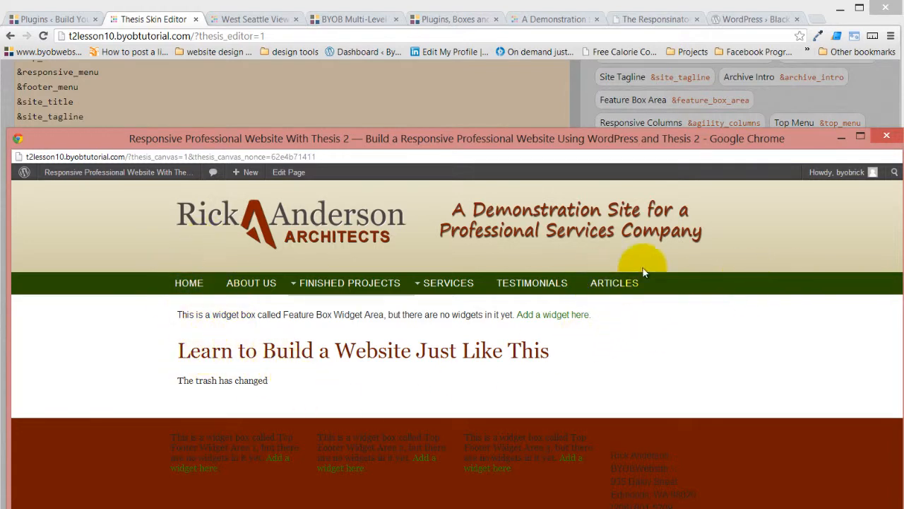
pyautogui.click(313, 81)
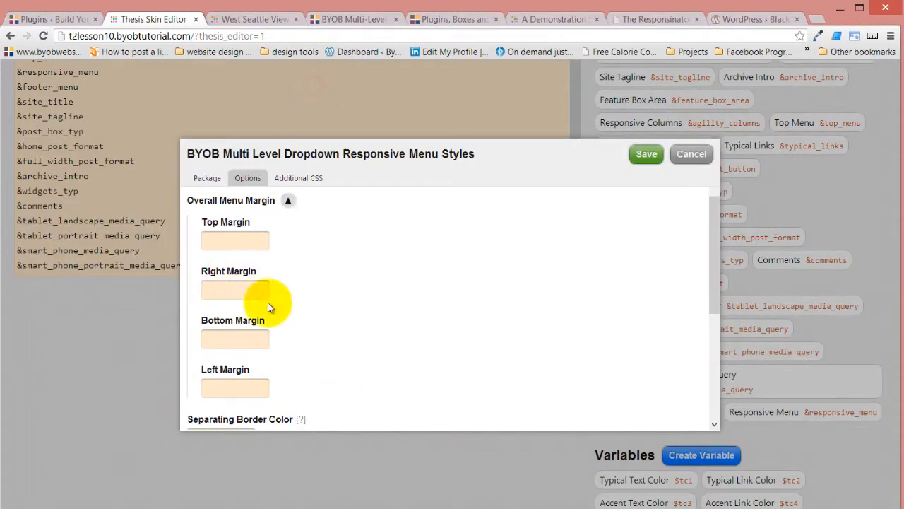
pyautogui.click(289, 202)
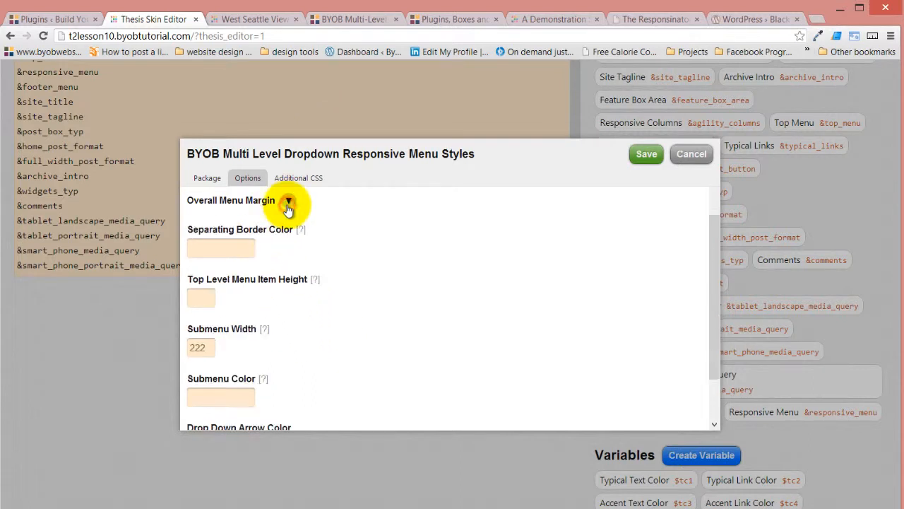
# - Compare the Separating Border Color option with the dropdown separators in the site preview and the expanded phone menu, and return to the skin editor
pyautogui.click(228, 252)
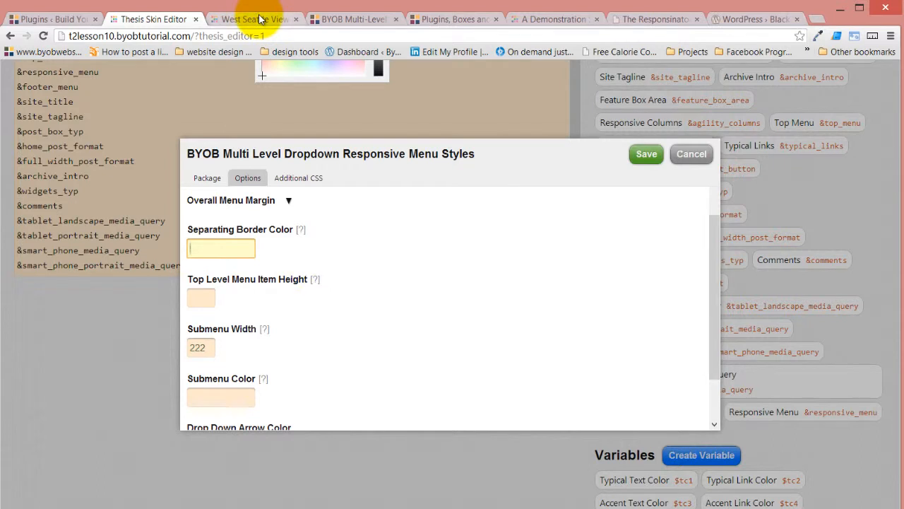
pyautogui.click(308, 508)
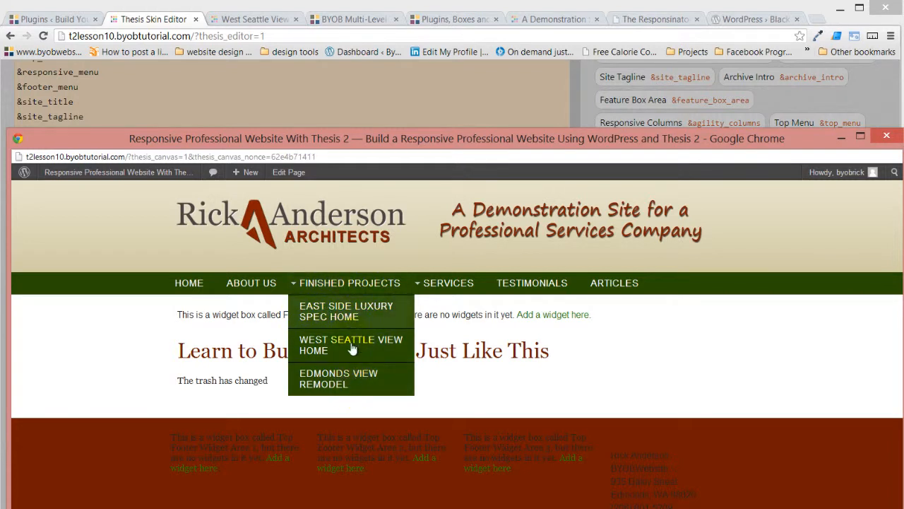
pyautogui.click(660, 20)
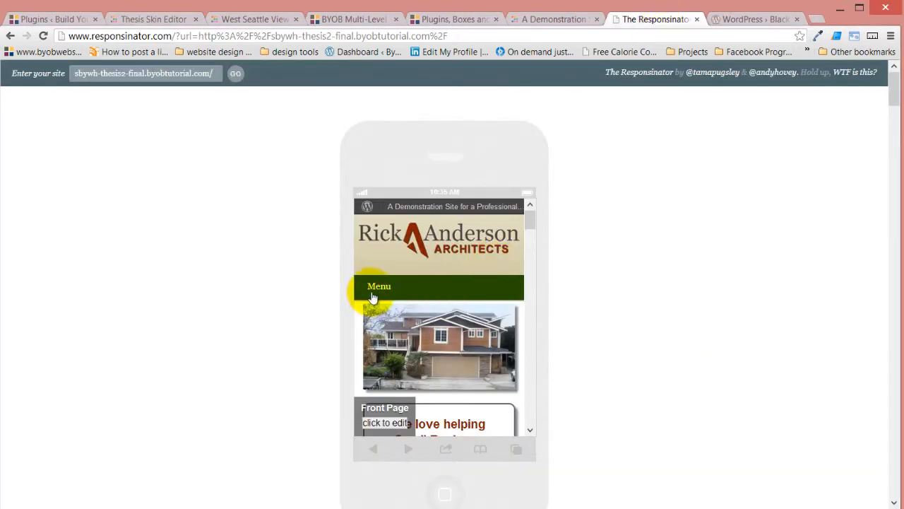
pyautogui.click(373, 289)
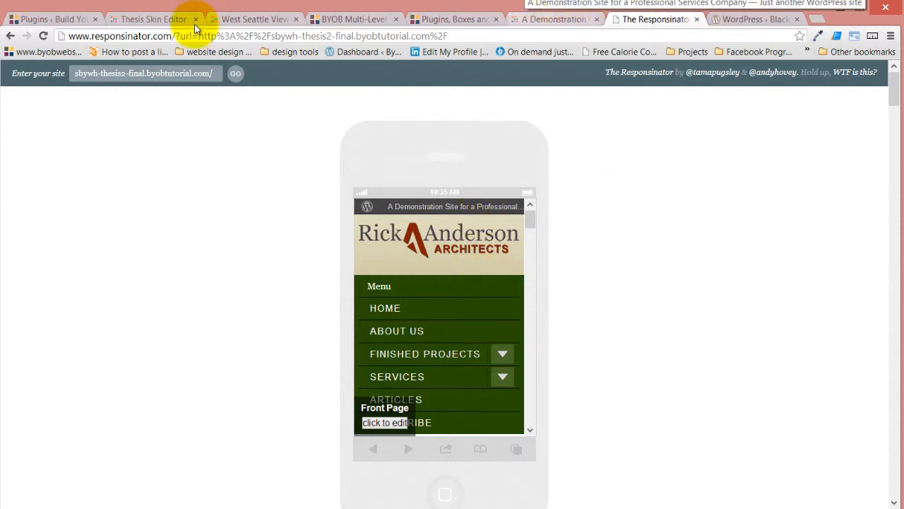
pyautogui.click(170, 17)
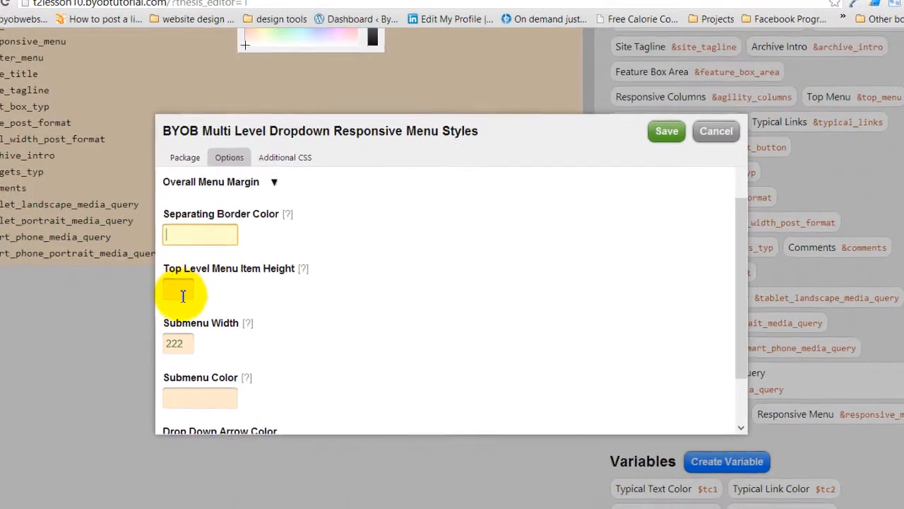
# - Examine the Top Level Menu Item Height and Submenu Color options of the Responsive Menu package
pyautogui.click(182, 295)
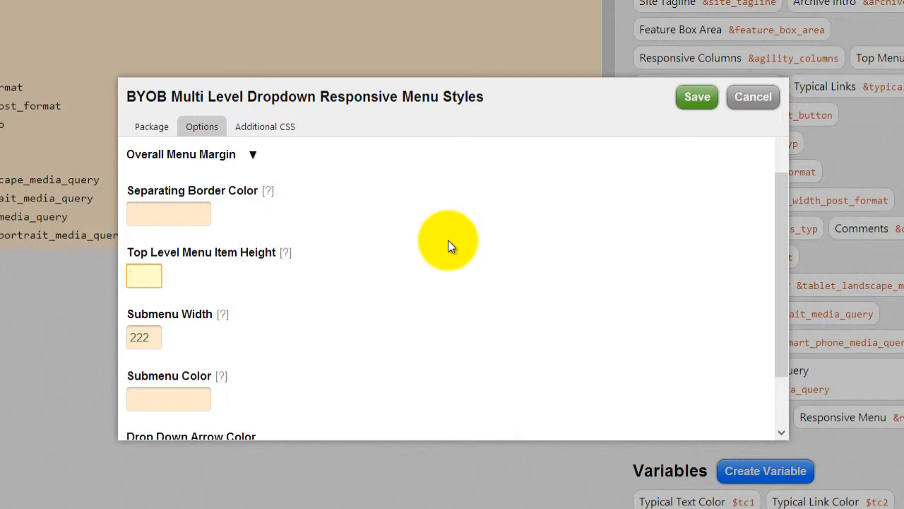
pyautogui.scroll(-2, 233, 316)
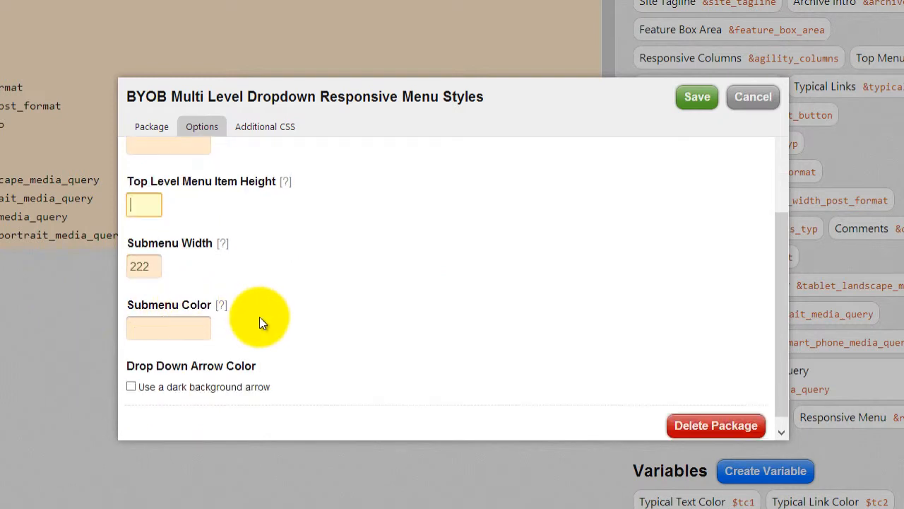
pyautogui.click(190, 313)
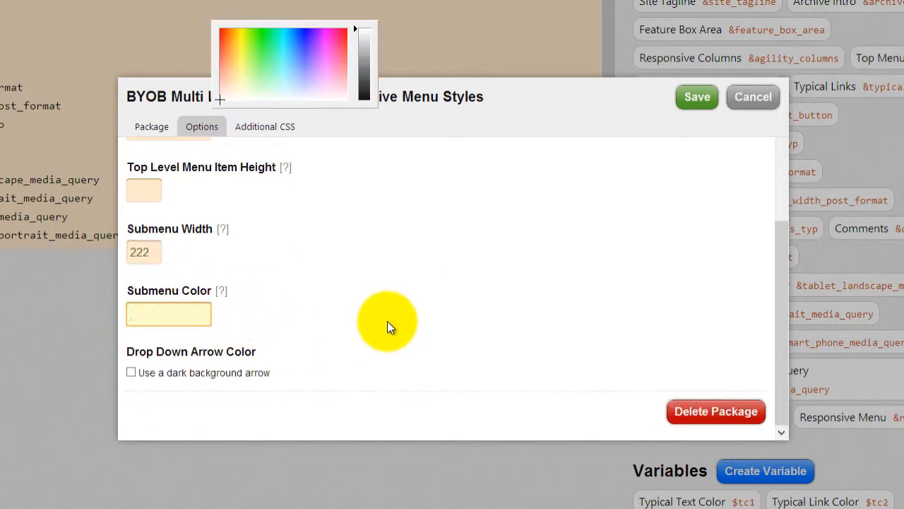
pyautogui.click(387, 322)
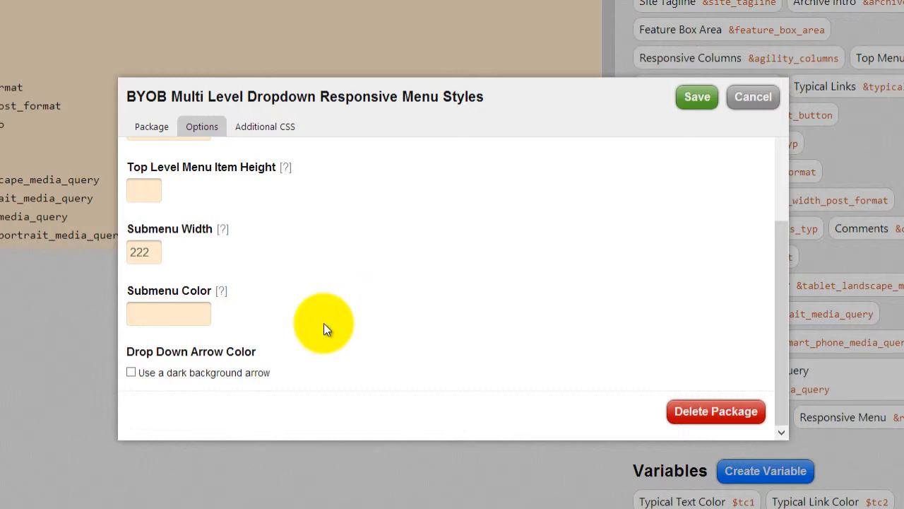
# - Enable the dark background dropdown arrow, save the Responsive Menu package, and check the arrows in the site preview
pyautogui.click(131, 373)
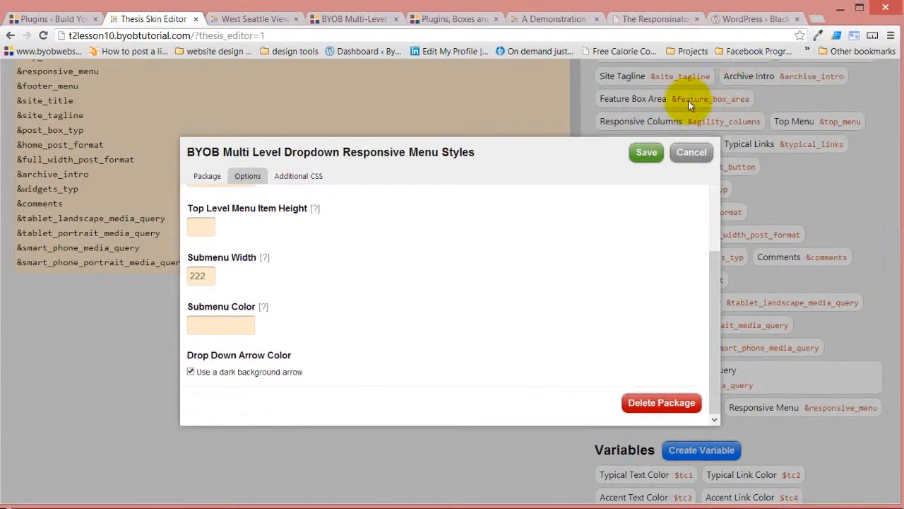
pyautogui.click(645, 152)
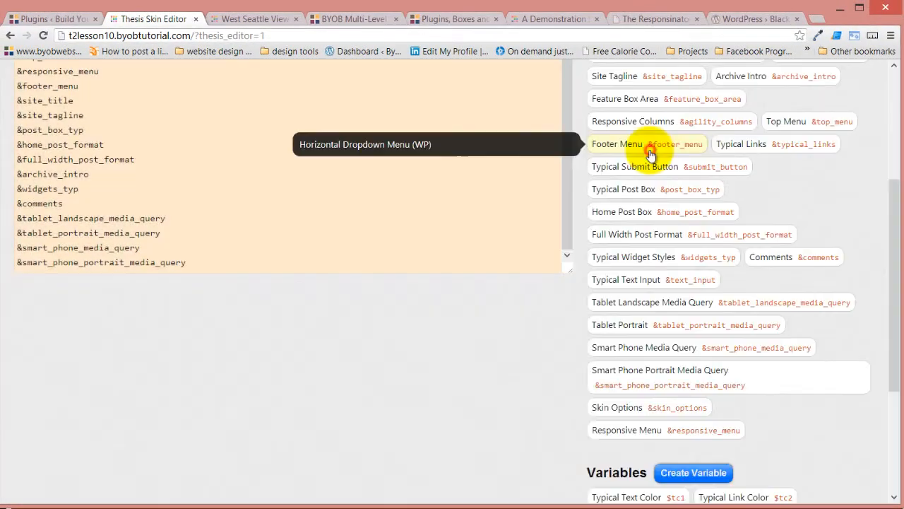
pyautogui.click(370, 19)
pyautogui.click(218, 506)
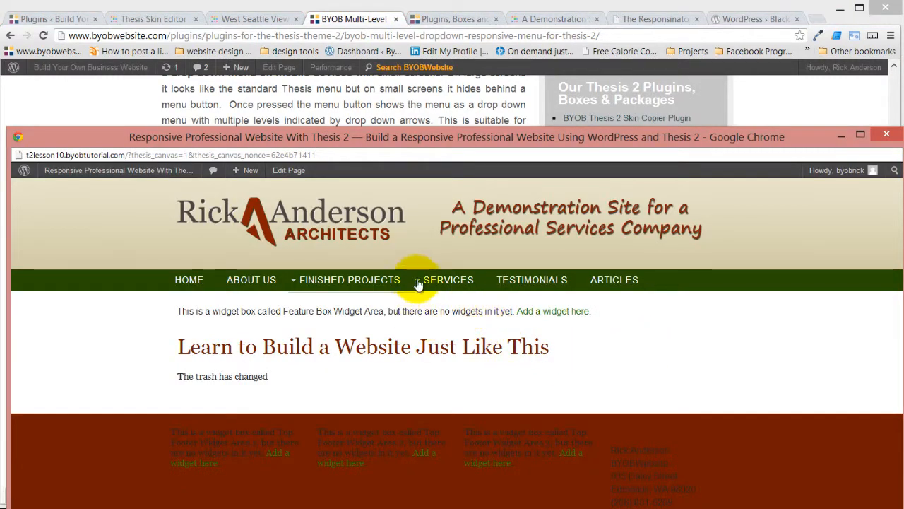
pyautogui.moveTo(432, 287)
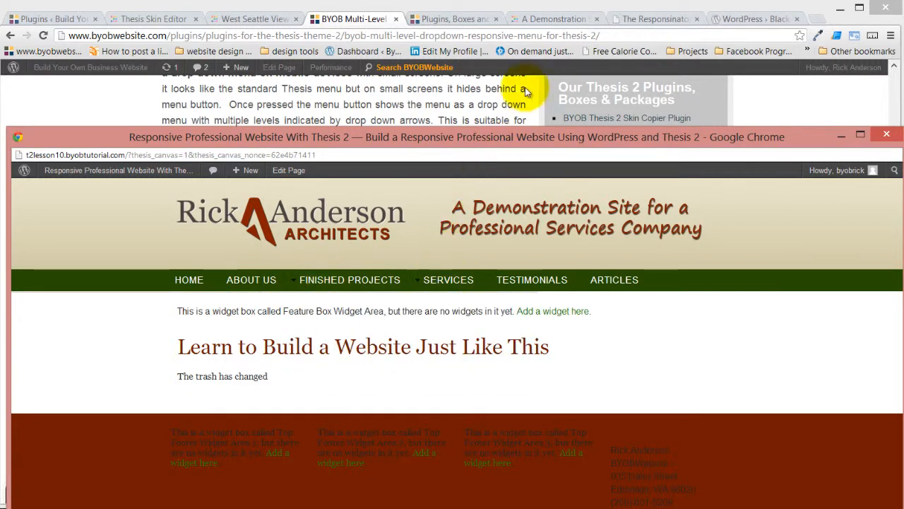
pyautogui.click(152, 17)
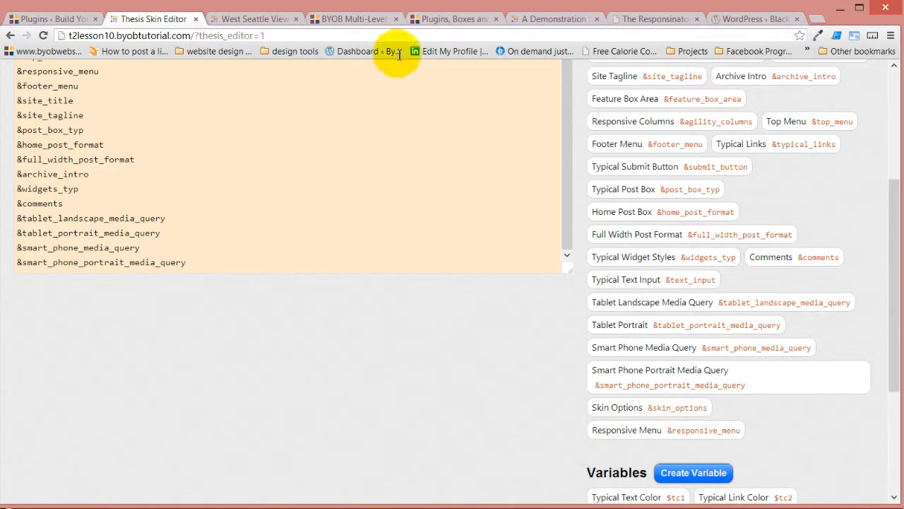
# - Turn off the dark background dropdown arrow in the Responsive Menu package and save the package
pyautogui.click(699, 433)
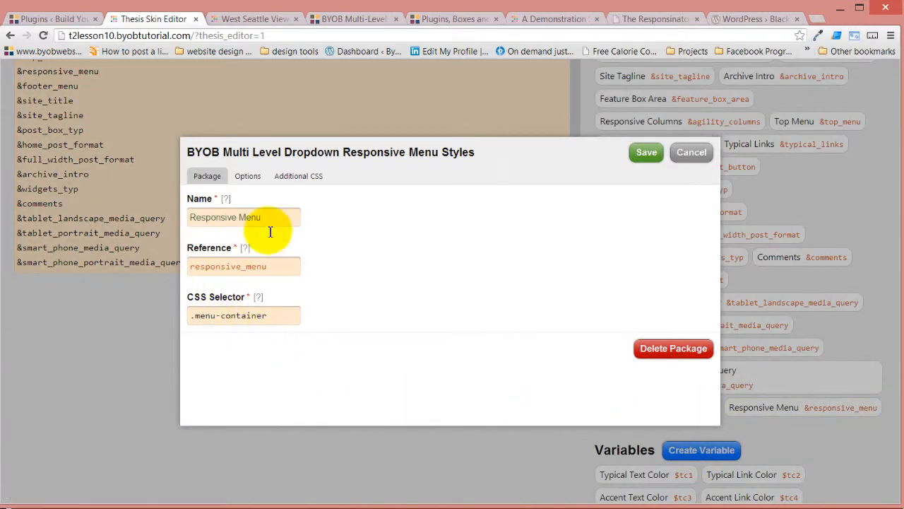
pyautogui.click(247, 176)
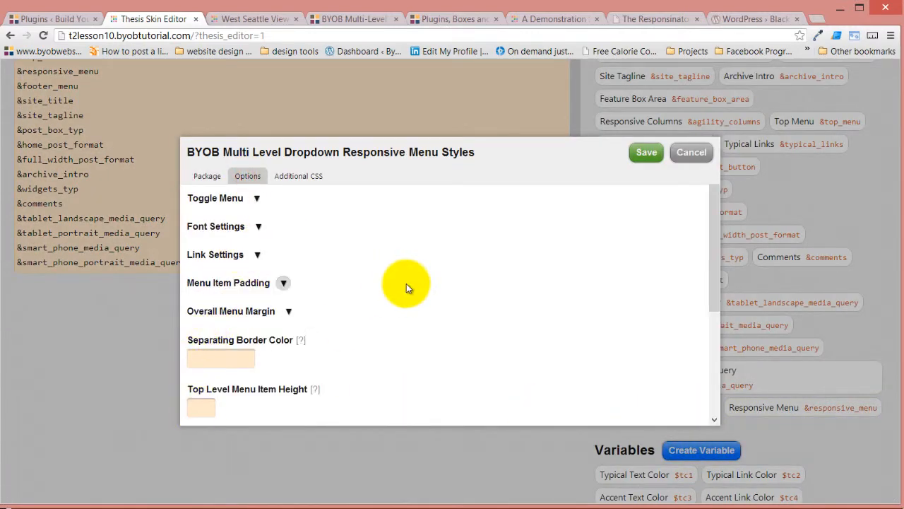
pyautogui.scroll(-3, 407, 286)
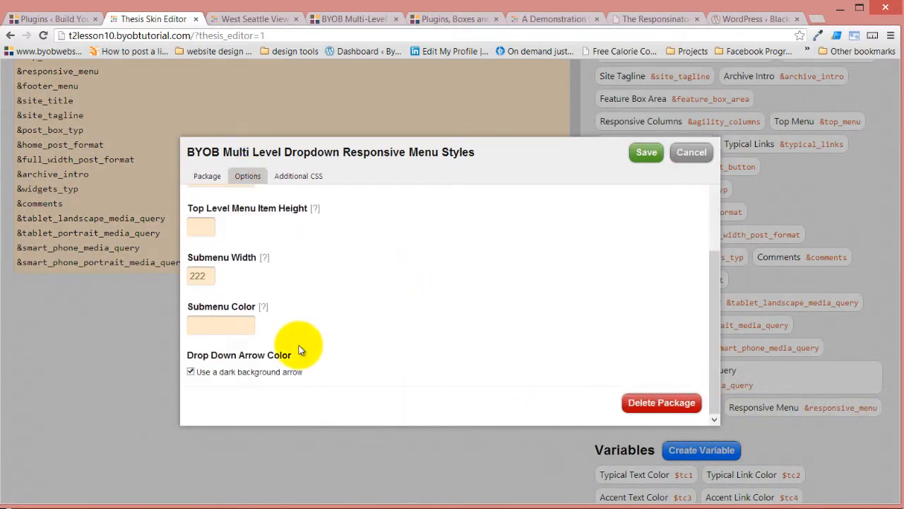
pyautogui.click(191, 372)
pyautogui.click(647, 152)
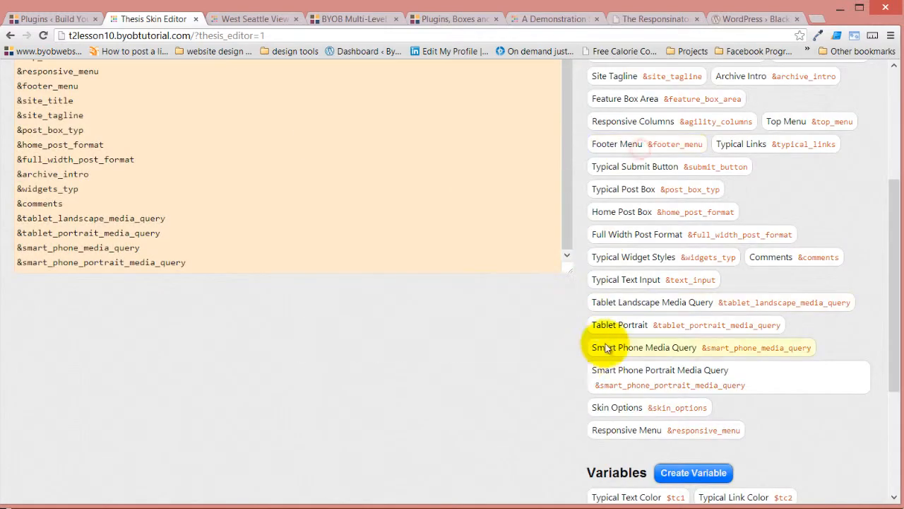
# - Save the skin CSS and compile the new Thesis stylesheets
pyautogui.scroll(3, 666, 347)
pyautogui.click(860, 115)
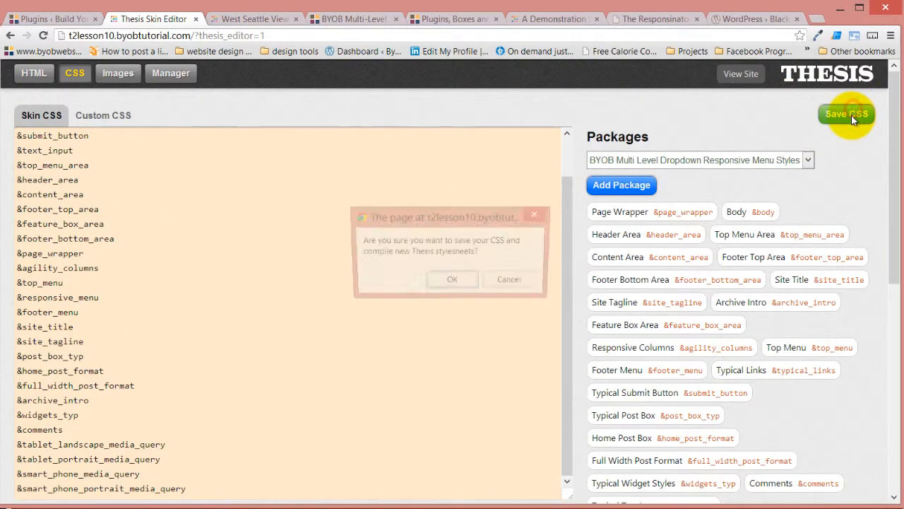
pyautogui.click(450, 282)
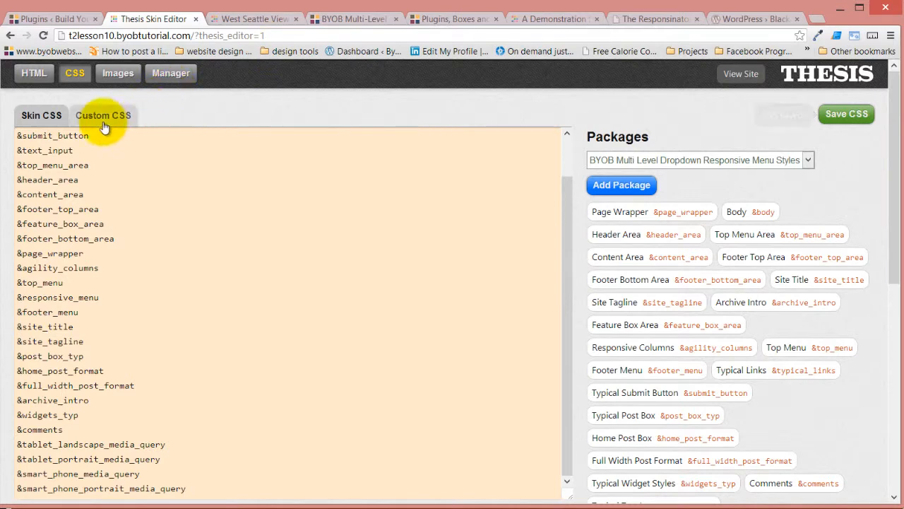
# - Open the Home template and move the Top Menu box from Top Menu Area Page to the delete-on-save area
pyautogui.click(33, 72)
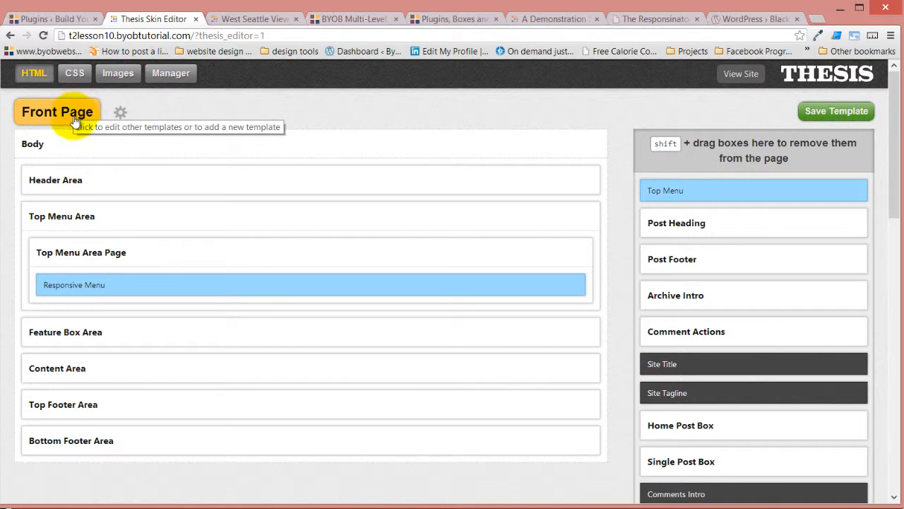
pyautogui.click(74, 121)
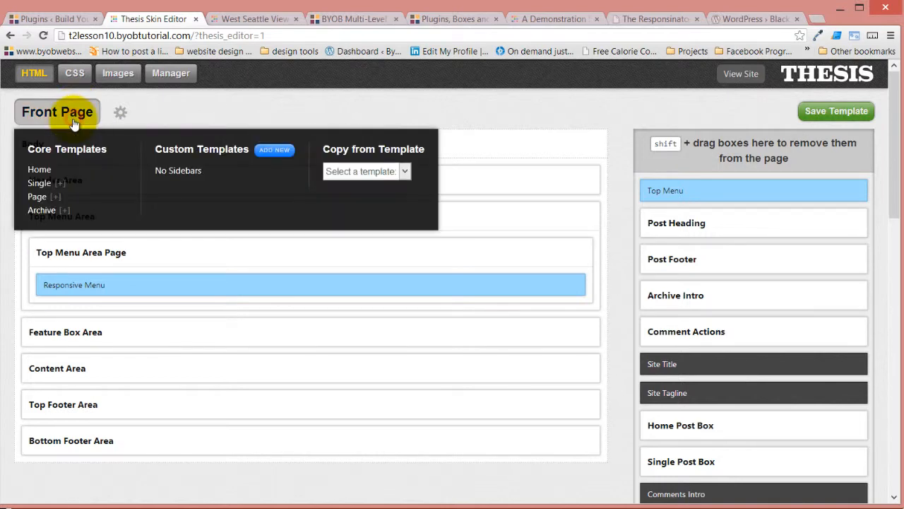
pyautogui.click(42, 170)
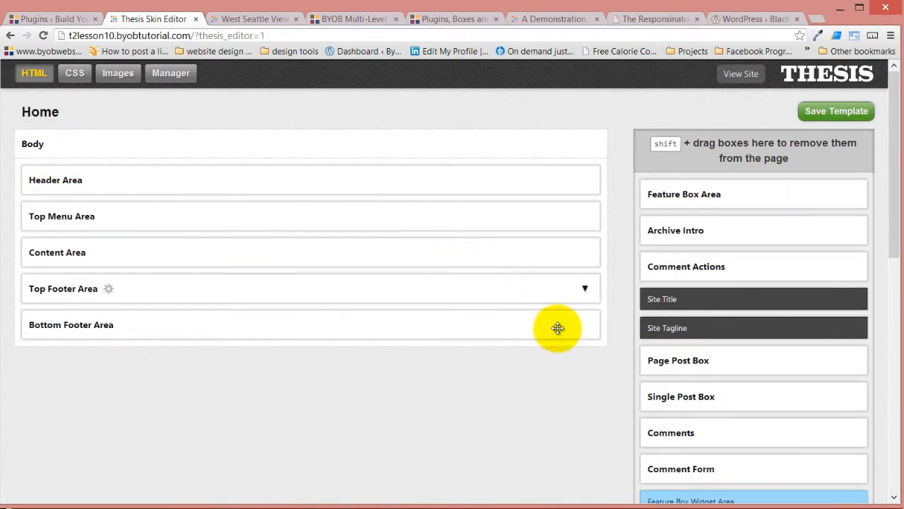
pyautogui.click(584, 217)
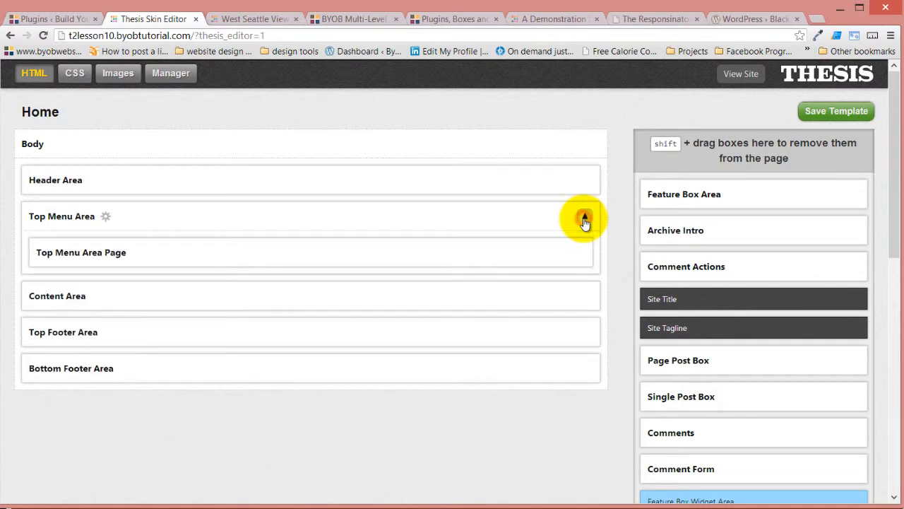
pyautogui.click(579, 253)
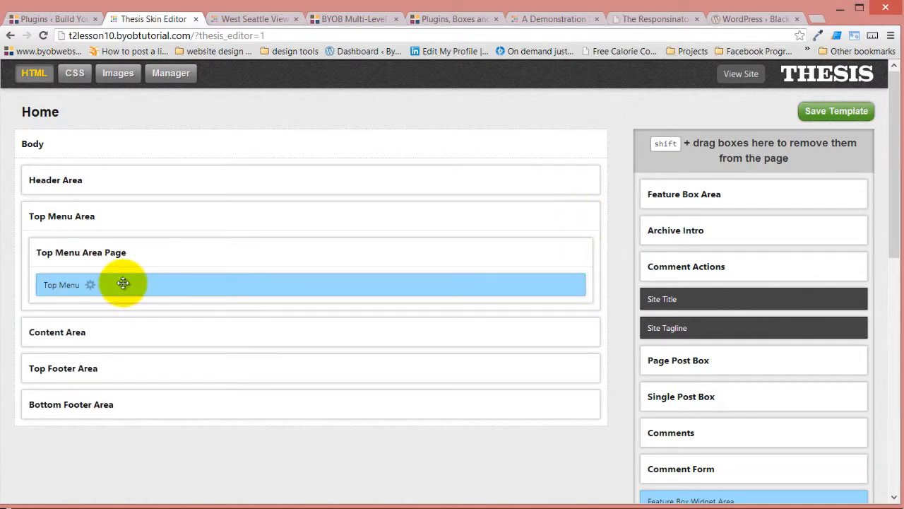
pyautogui.moveTo(123, 284); pyautogui.dragTo(781, 418)
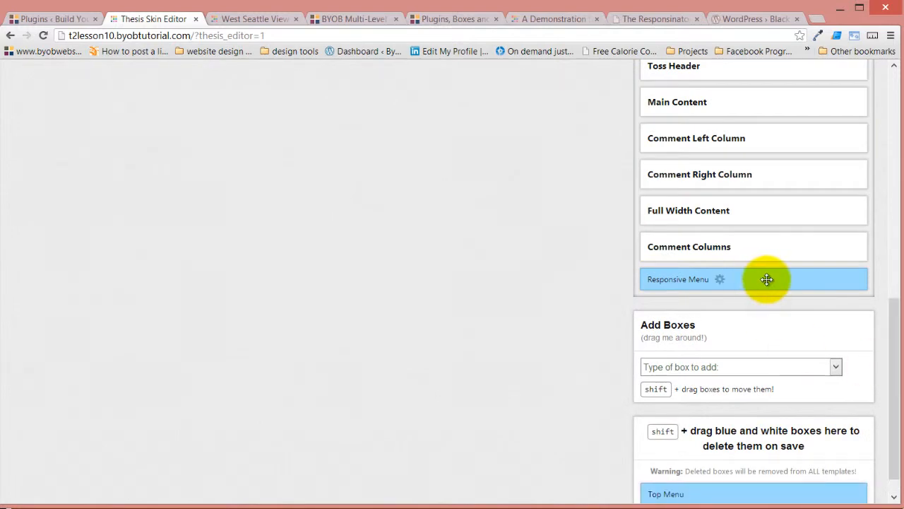
# - Place the Responsive Menu box inside Top Menu Area Page of the Home template and save the template
pyautogui.moveTo(767, 279); pyautogui.dragTo(282, 67)
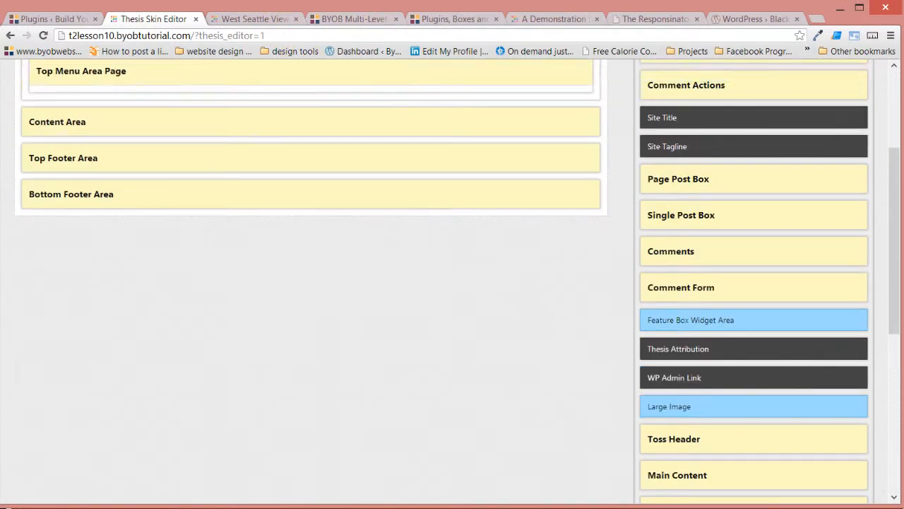
pyautogui.moveTo(308, 0); pyautogui.dragTo(396, 300)
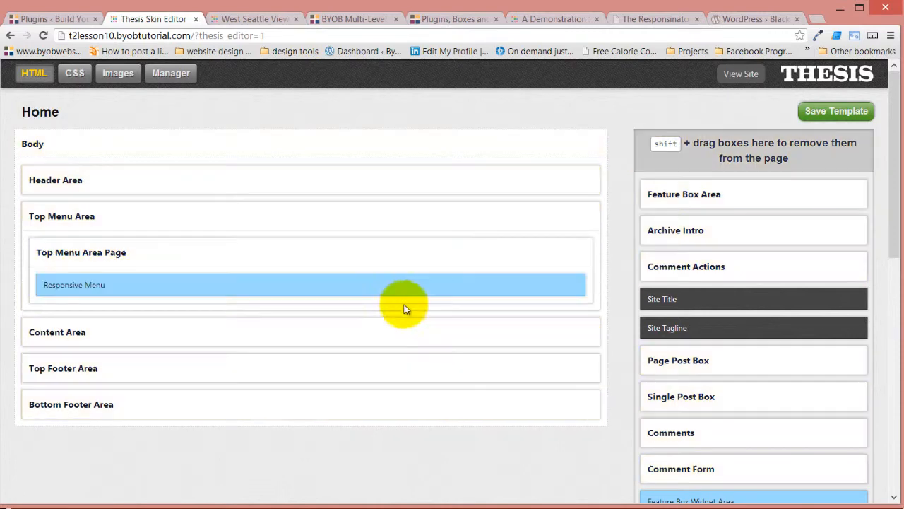
pyautogui.click(837, 118)
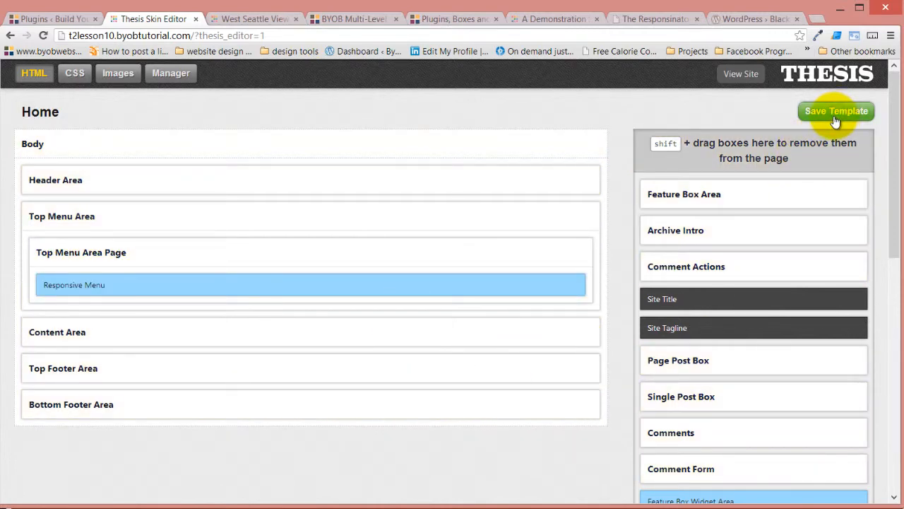
pyautogui.moveTo(155, 286)
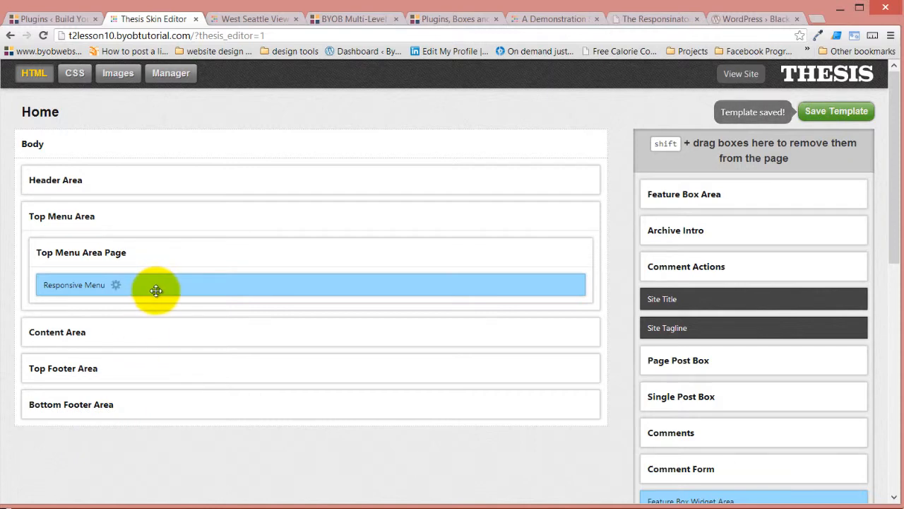
# - In the Single template, place the Responsive Menu box inside Top Menu Area Page and save the template
pyautogui.click(54, 113)
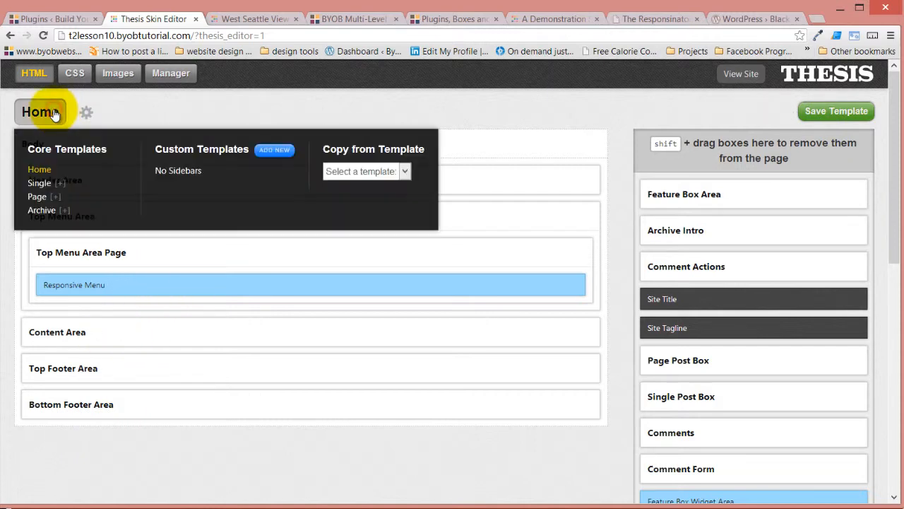
pyautogui.click(40, 184)
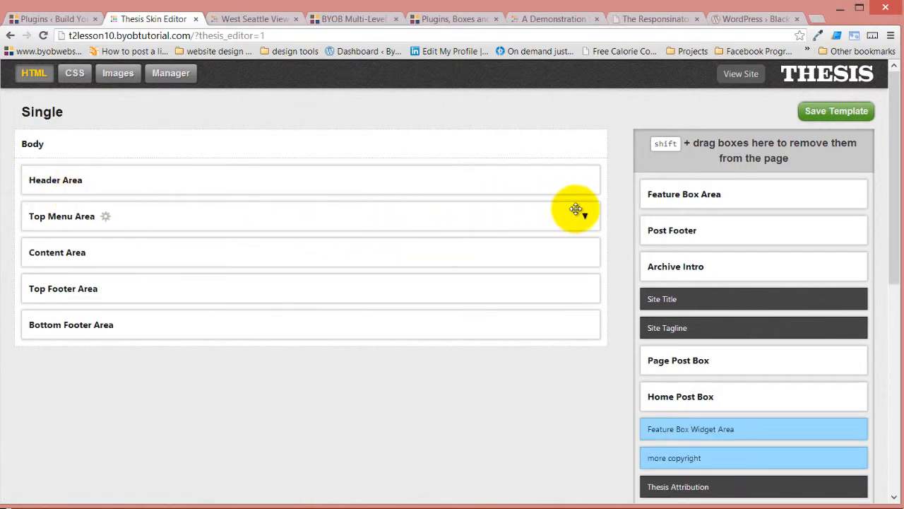
pyautogui.click(584, 215)
pyautogui.click(578, 253)
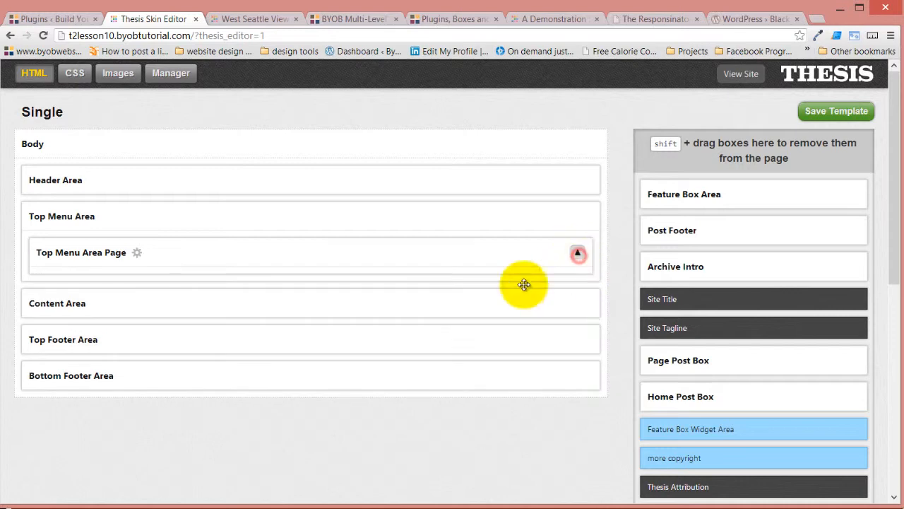
pyautogui.scroll(-6, 256, 471)
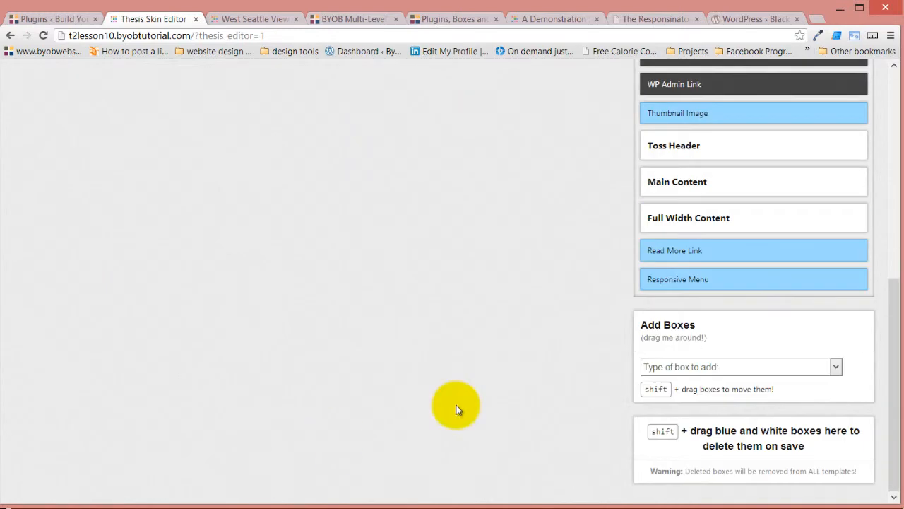
pyautogui.moveTo(749, 278); pyautogui.dragTo(343, 273)
pyautogui.scroll(1, 519, 268)
pyautogui.click(836, 116)
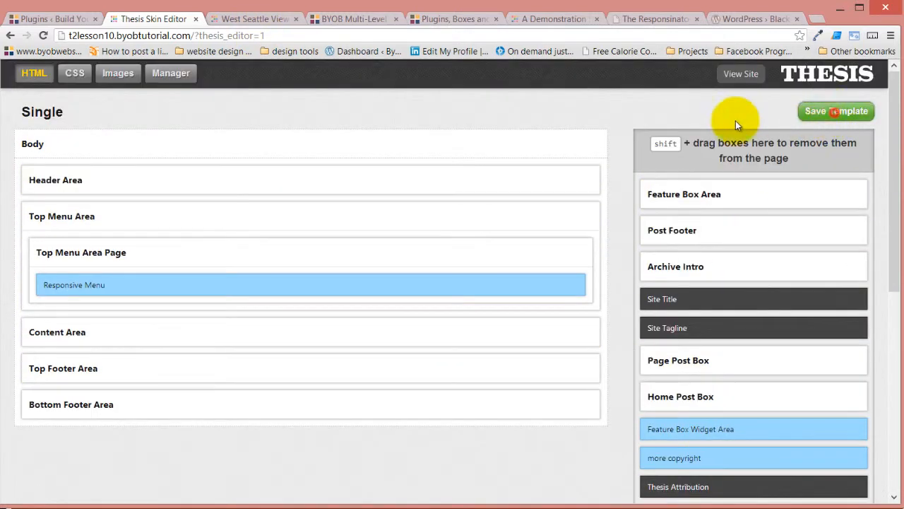
# - In the Page template, place the Responsive Menu box inside Top Menu Area Page and save the template
pyautogui.click(44, 116)
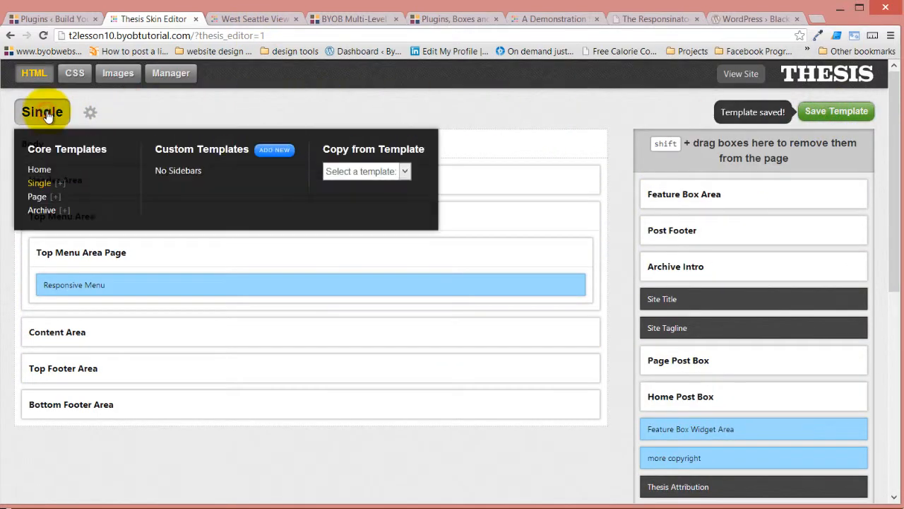
pyautogui.click(34, 200)
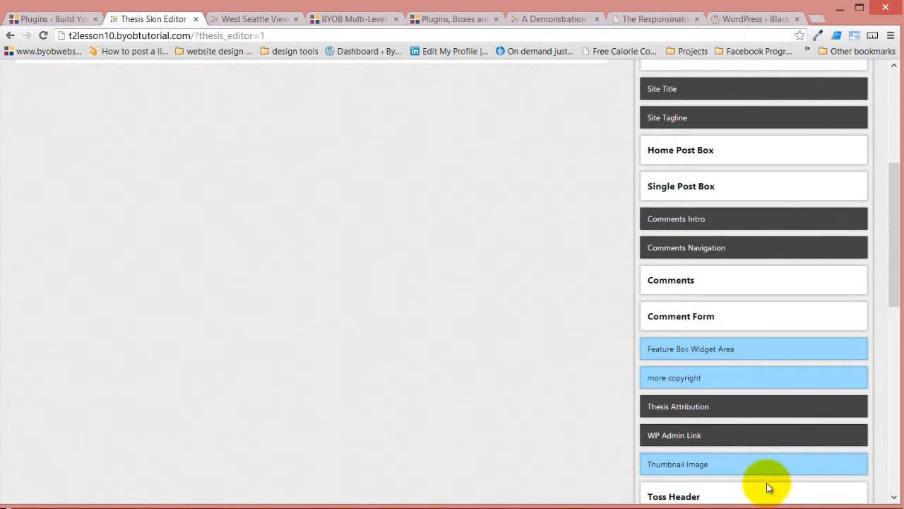
pyautogui.scroll(-5, 737, 377)
pyautogui.scroll(-3, 743, 462)
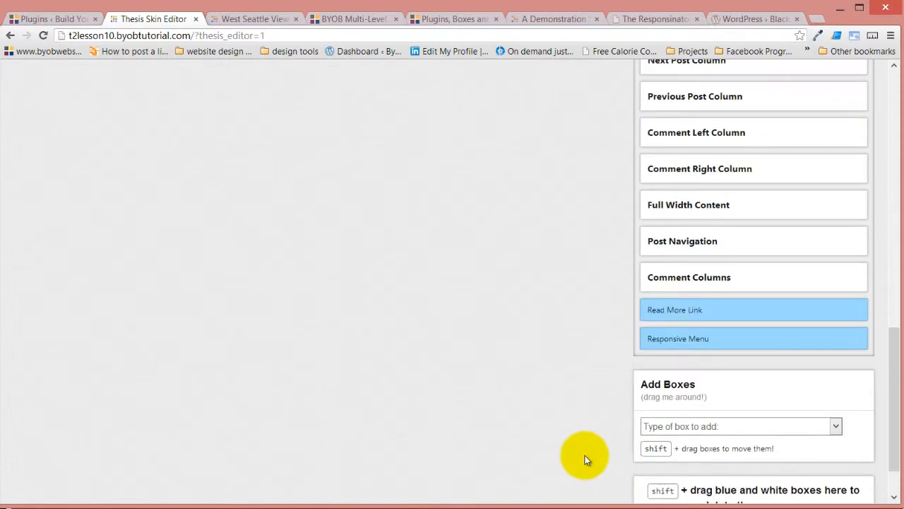
pyautogui.scroll(-1, 585, 460)
pyautogui.moveTo(631, 253); pyautogui.dragTo(263, 204)
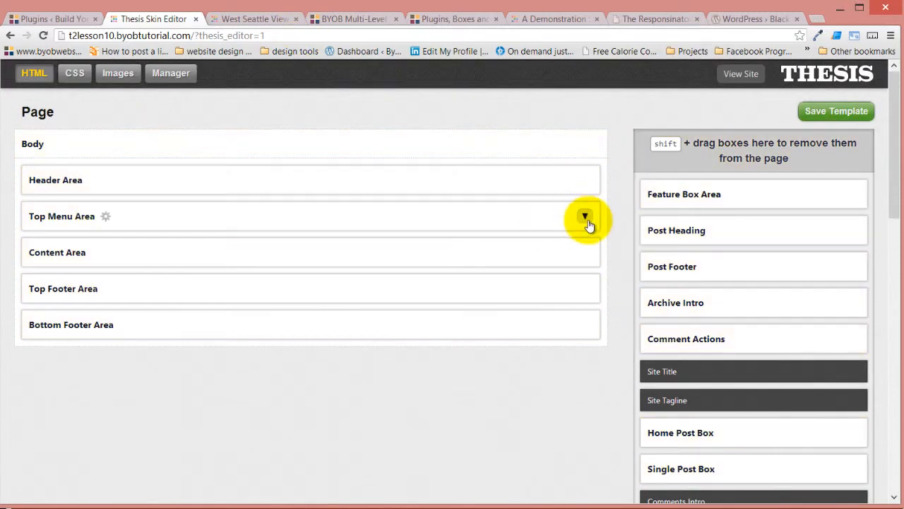
pyautogui.click(585, 218)
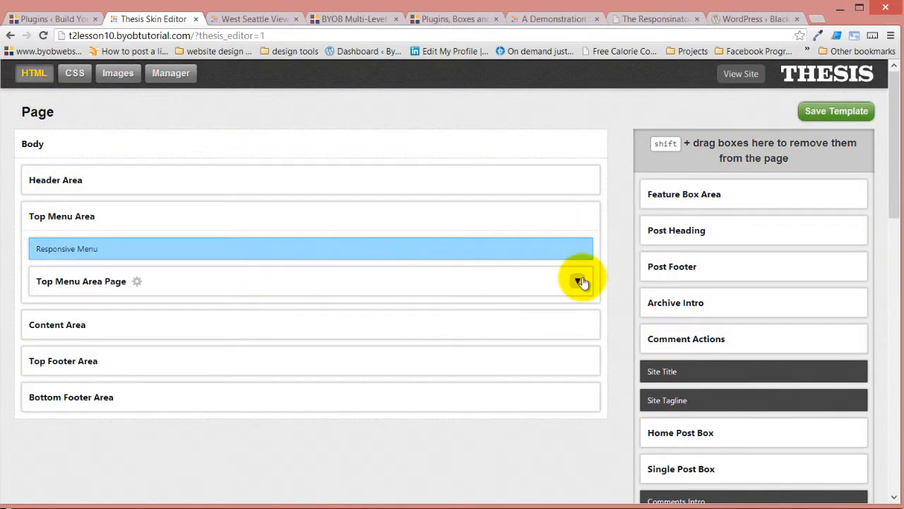
pyautogui.click(579, 281)
pyautogui.moveTo(368, 267)
pyautogui.mouseDown()
pyautogui.moveTo(374, 273)
pyautogui.moveTo(375, 251)
pyautogui.moveTo(378, 262)
pyautogui.mouseUp()
pyautogui.click(823, 112)
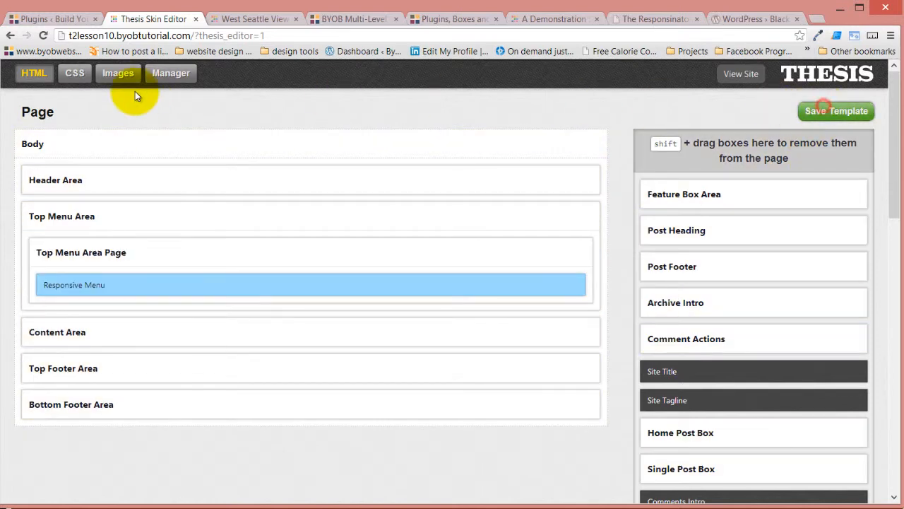
# - In the Archive template, place the Responsive Menu box inside Top Menu Area Page and save the template
pyautogui.click(37, 112)
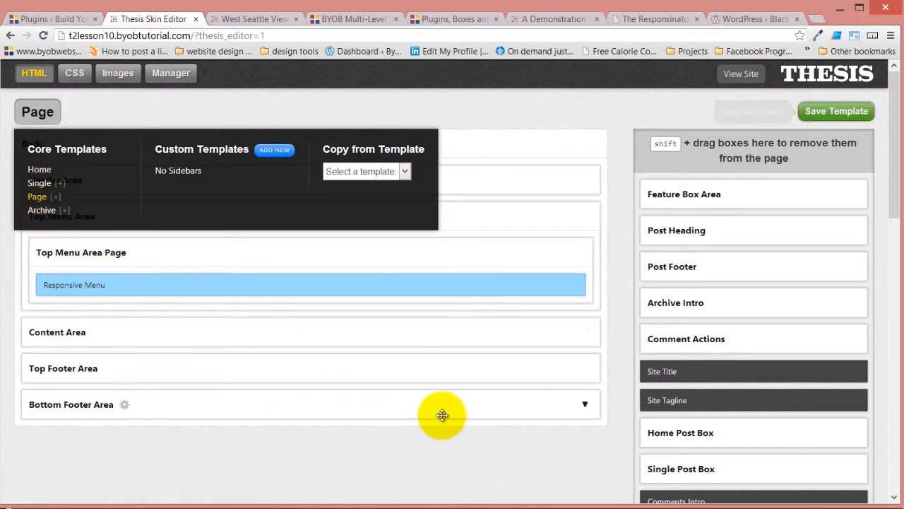
pyautogui.click(48, 212)
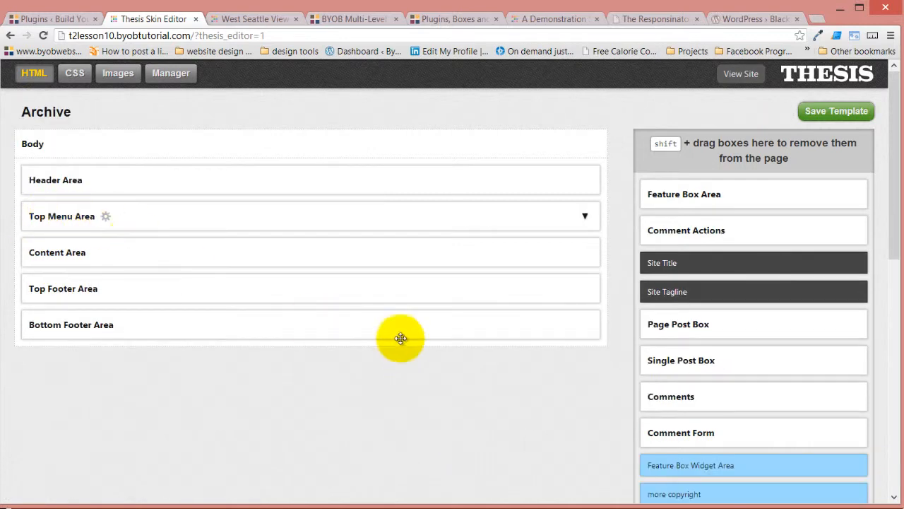
pyautogui.click(585, 219)
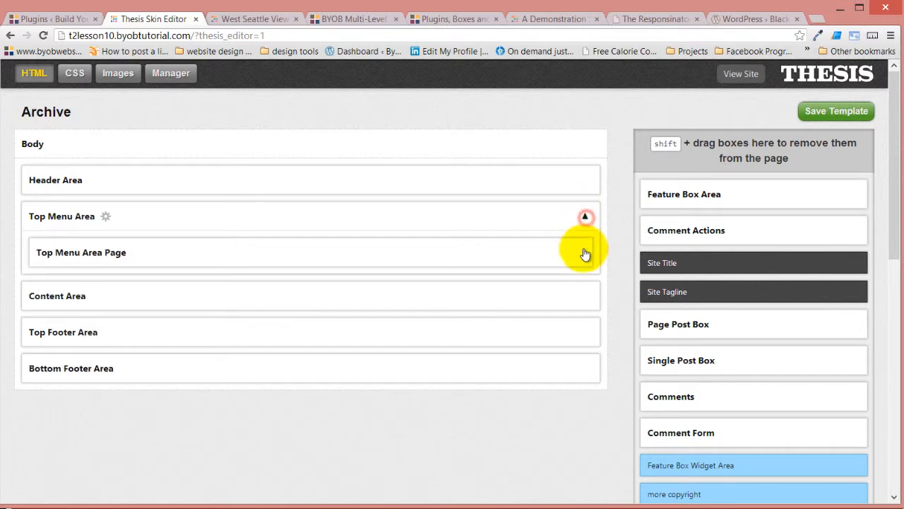
pyautogui.scroll(-4, 498, 405)
pyautogui.scroll(-4, 507, 408)
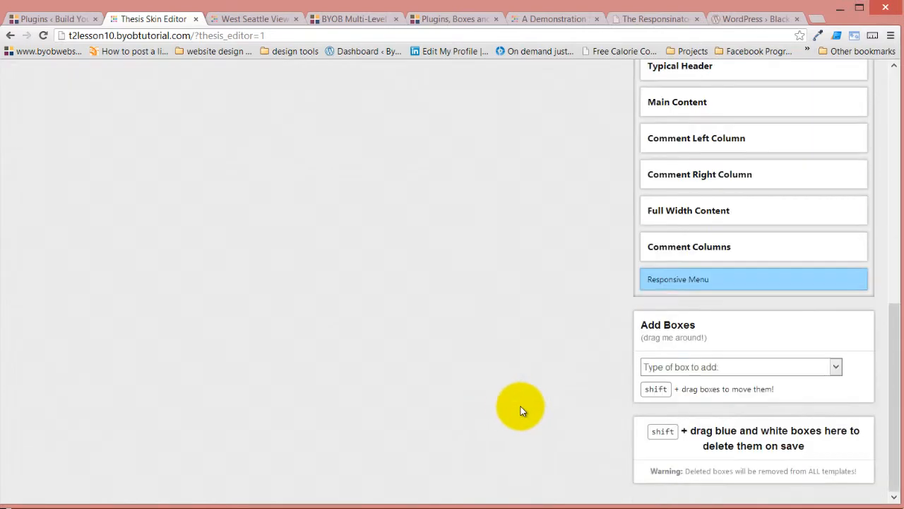
pyautogui.moveTo(565, 179); pyautogui.dragTo(326, 257)
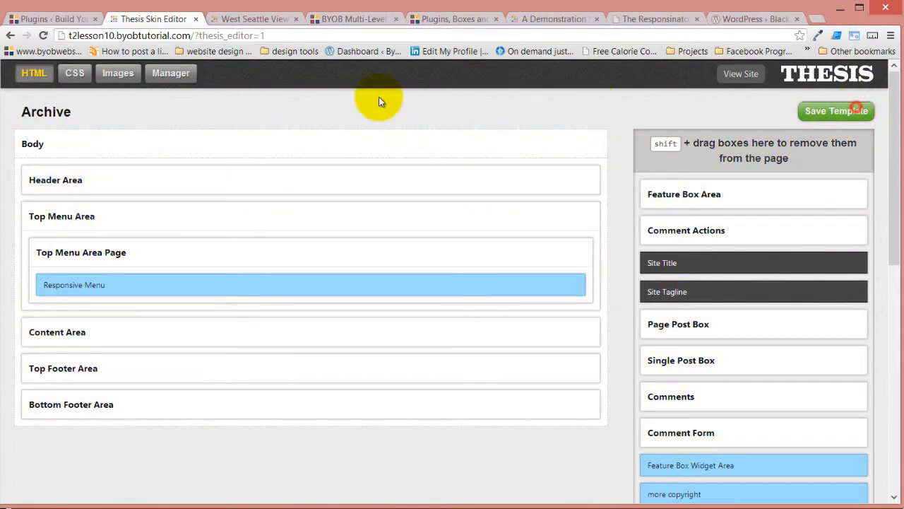
# - In the No Sidebars custom template, place the Responsive Menu box inside Top Menu Area Page and save the template
pyautogui.click(43, 113)
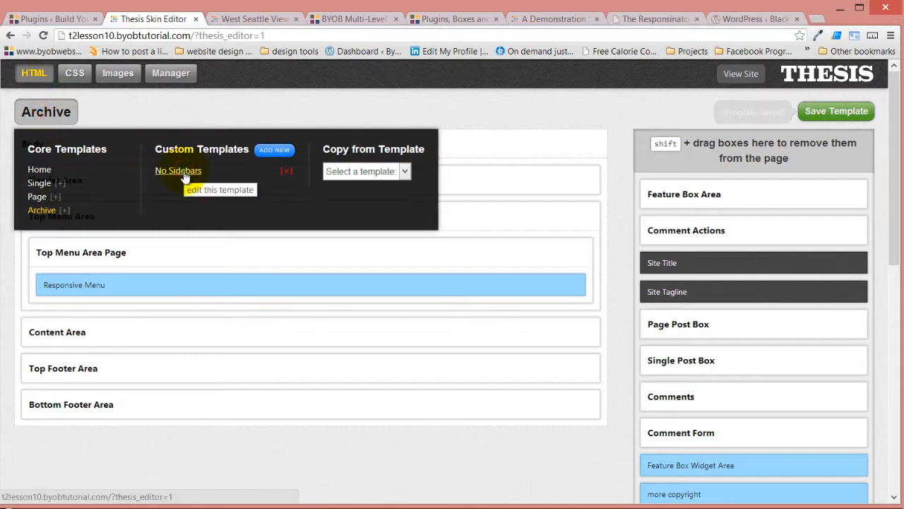
pyautogui.click(209, 188)
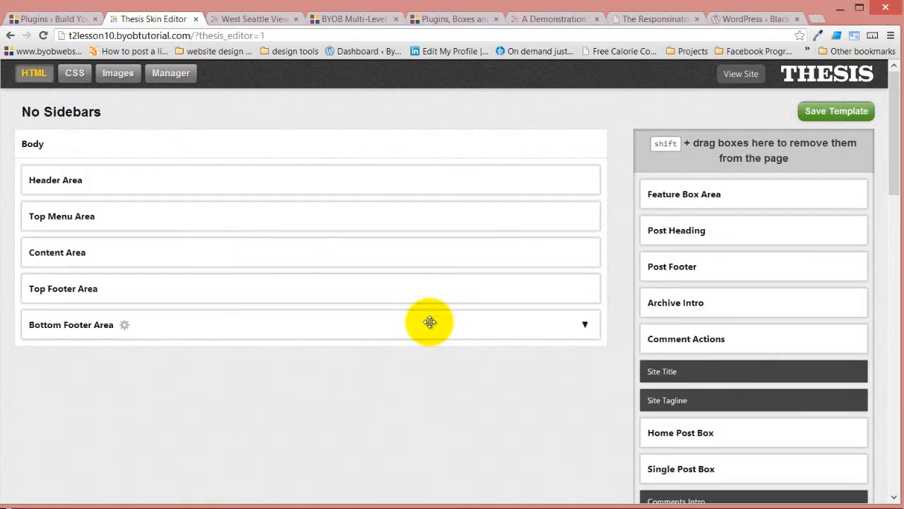
pyautogui.click(585, 218)
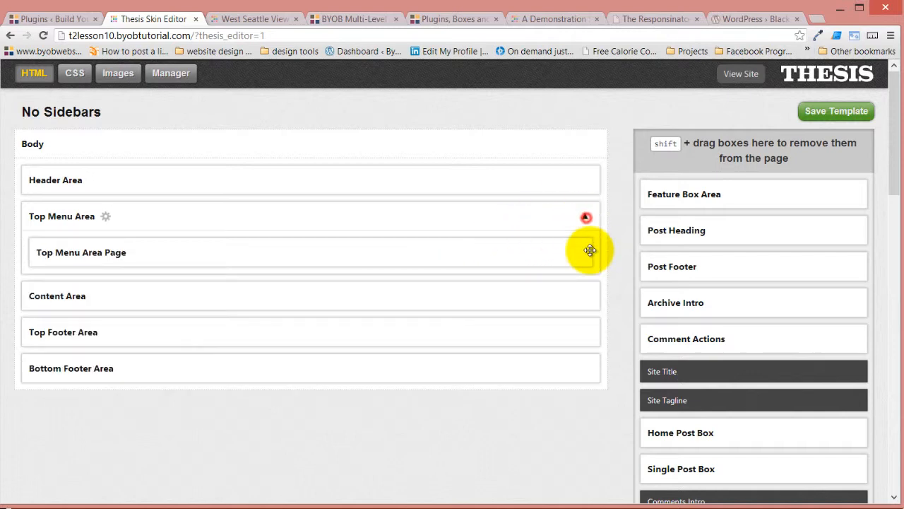
pyautogui.scroll(-15, 428, 402)
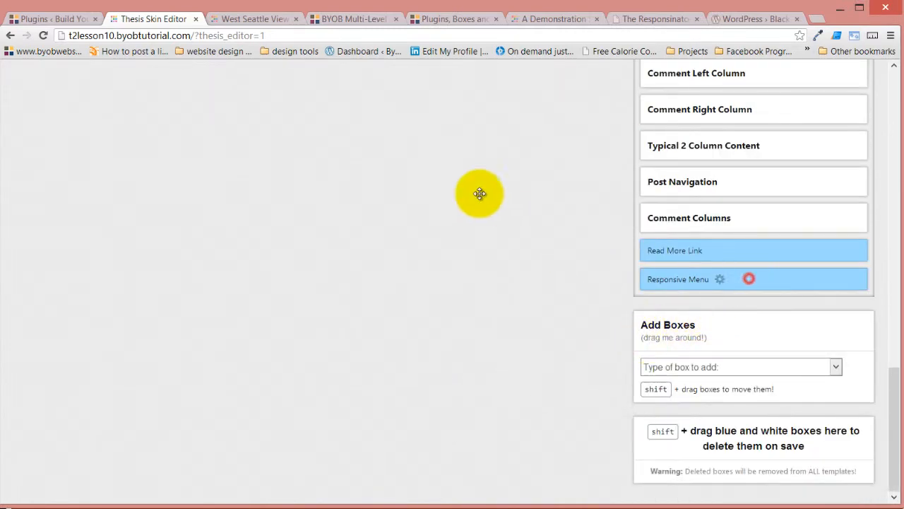
pyautogui.scroll(6, 299, 140)
pyautogui.scroll(10, 329, 43)
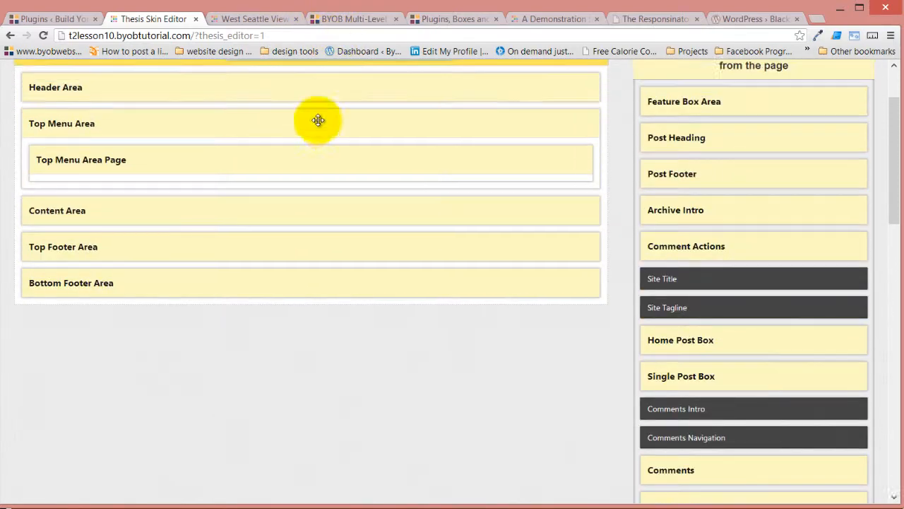
pyautogui.moveTo(318, 120); pyautogui.dragTo(299, 200)
pyautogui.scroll(2, 818, 164)
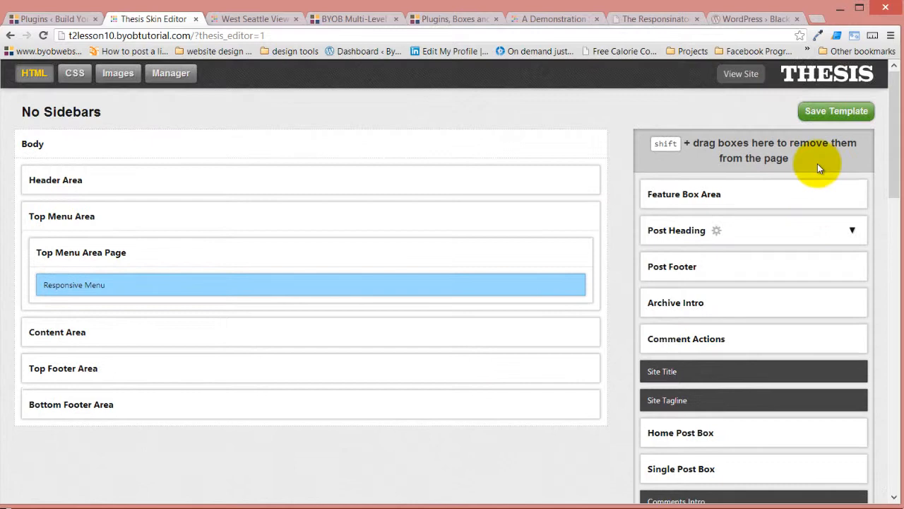
pyautogui.click(834, 111)
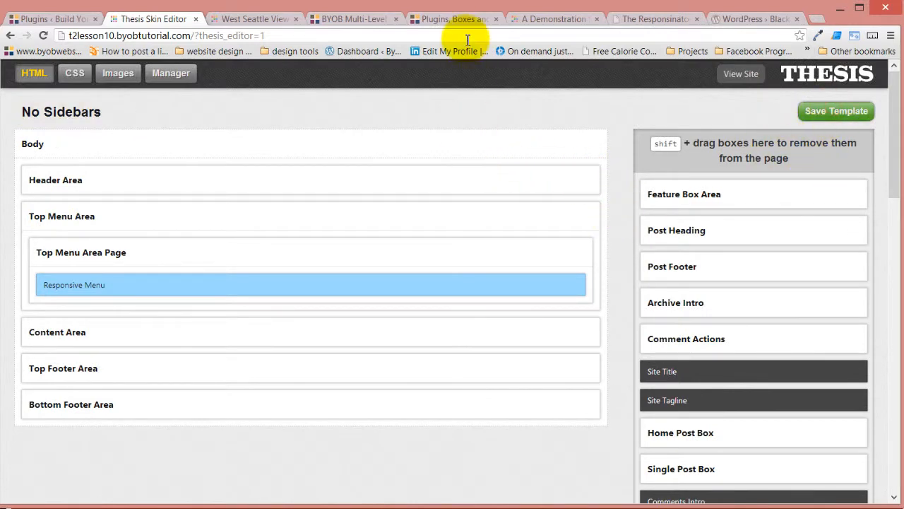
# - On the live site, open and reload the Finished Projects page and check its dropdown in the top menu
pyautogui.click(265, 21)
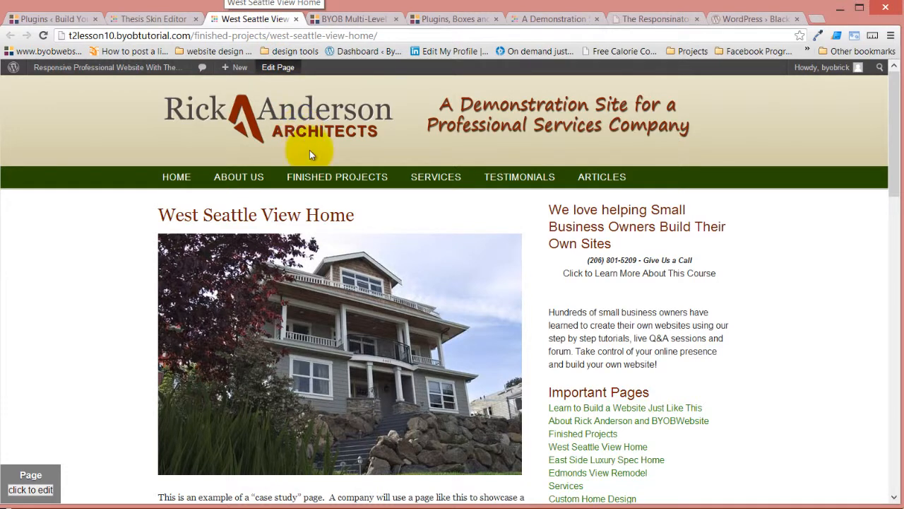
pyautogui.moveTo(353, 177)
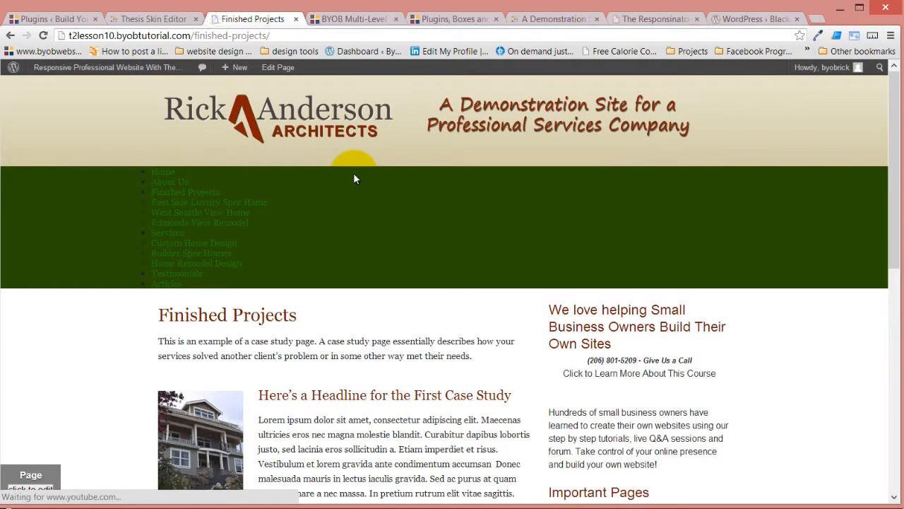
pyautogui.click(43, 35)
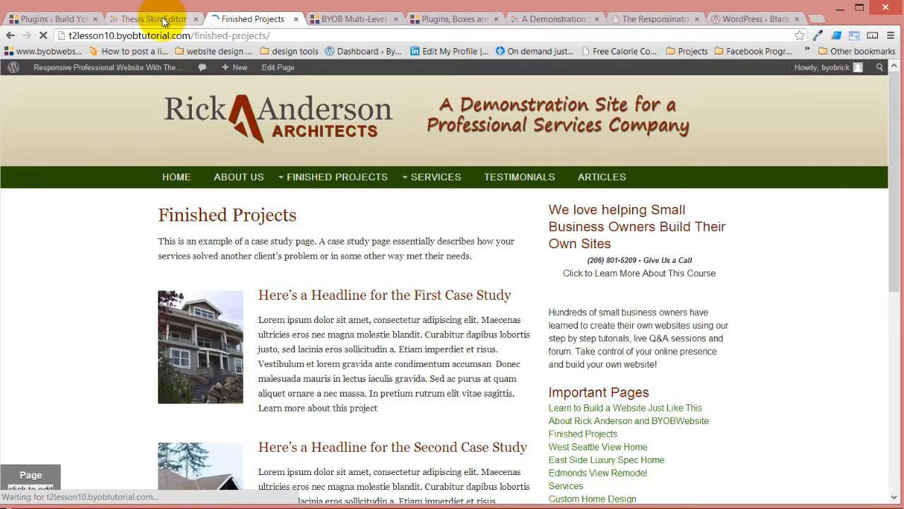
pyautogui.moveTo(297, 175)
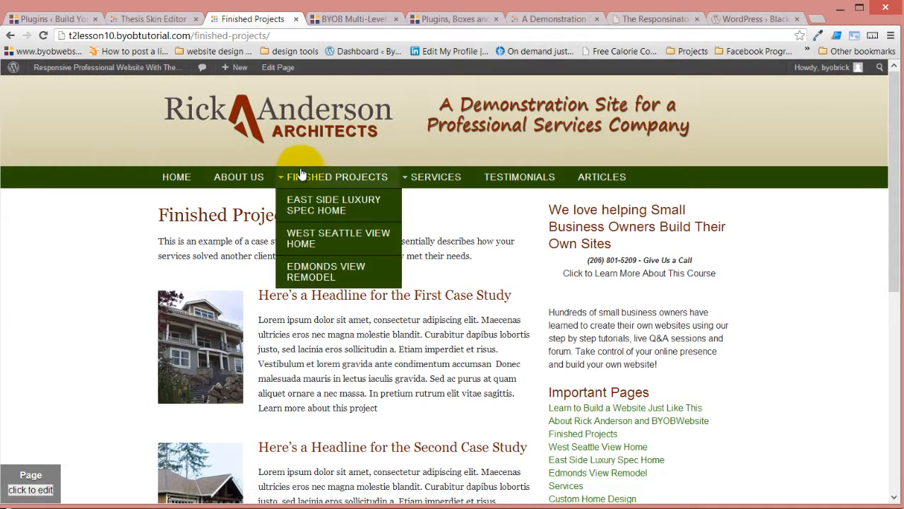
# - Check the responsive menu on the Custom Home Design, About Us, Home, Hello world! and Finished Projects pages
pyautogui.moveTo(434, 182)
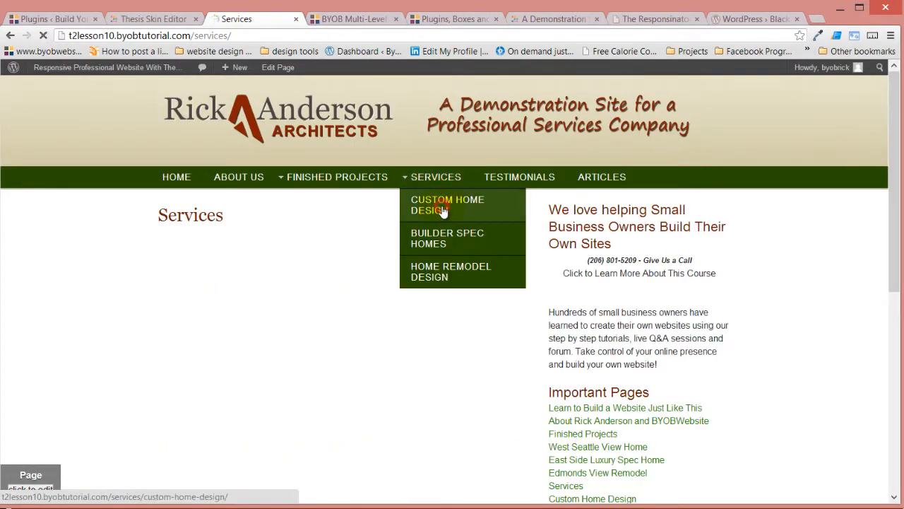
pyautogui.click(443, 210)
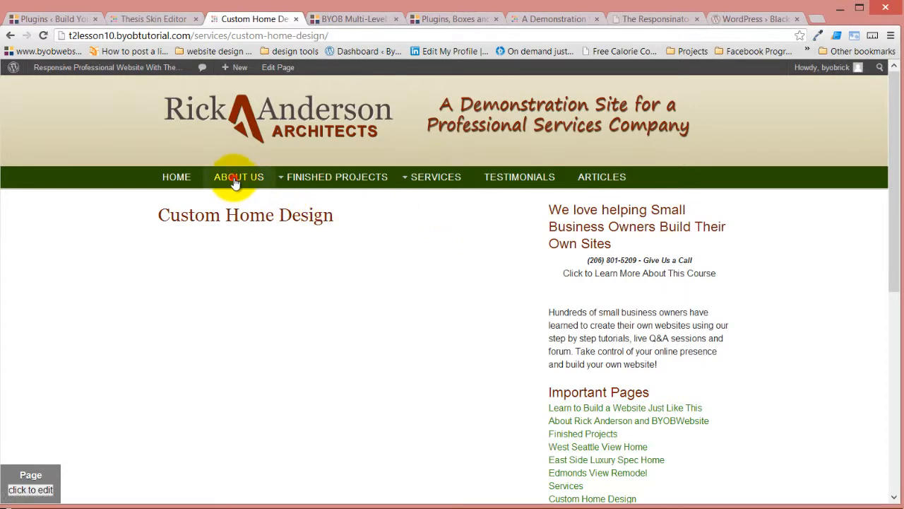
pyautogui.click(237, 179)
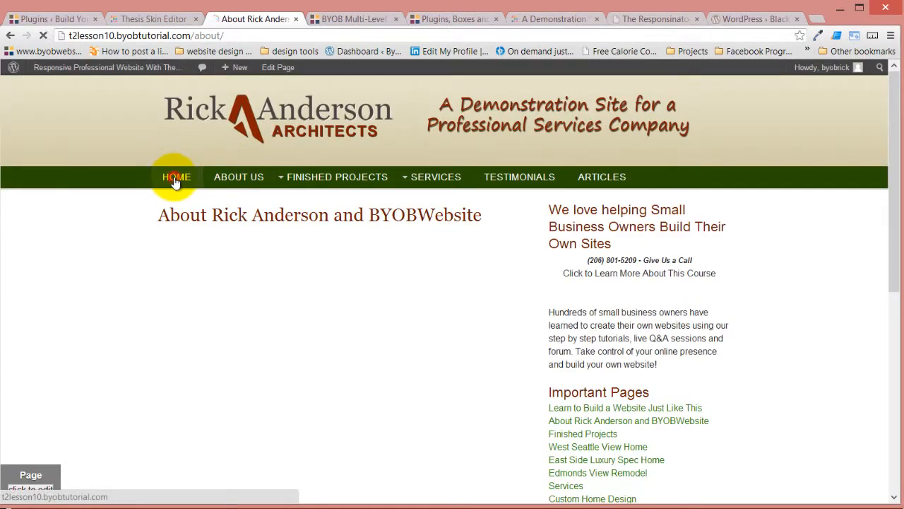
pyautogui.click(176, 182)
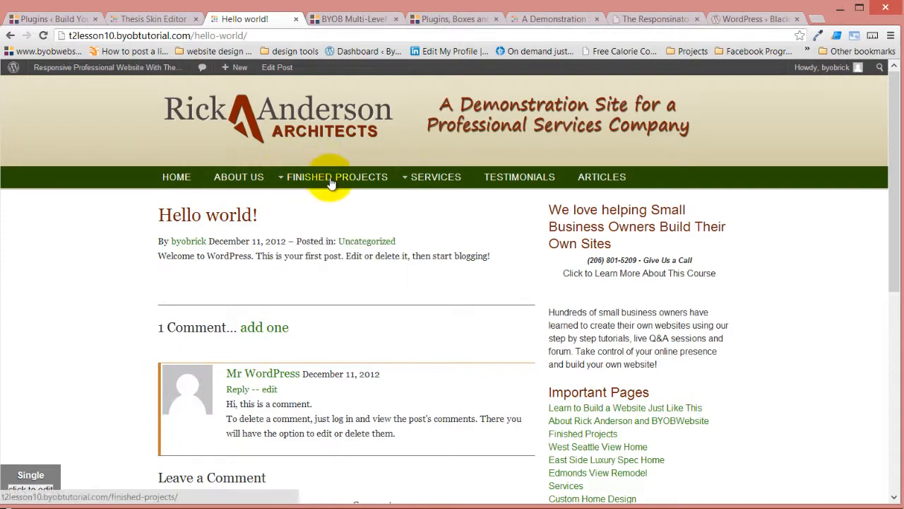
pyautogui.click(330, 180)
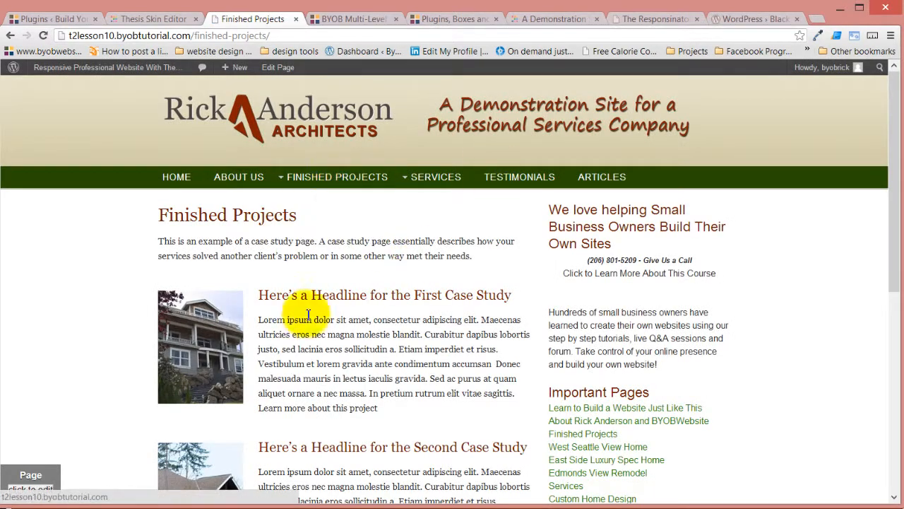
pyautogui.scroll(-6, 236, 315)
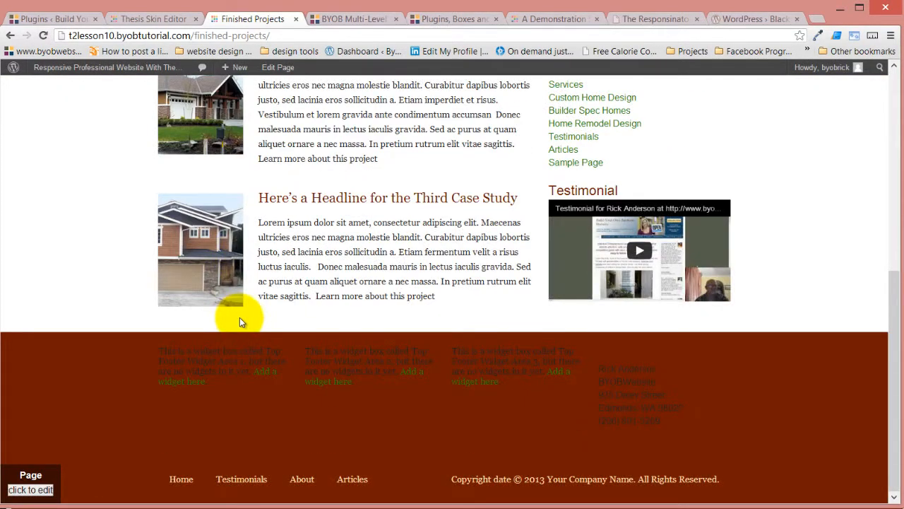
pyautogui.scroll(6, 243, 318)
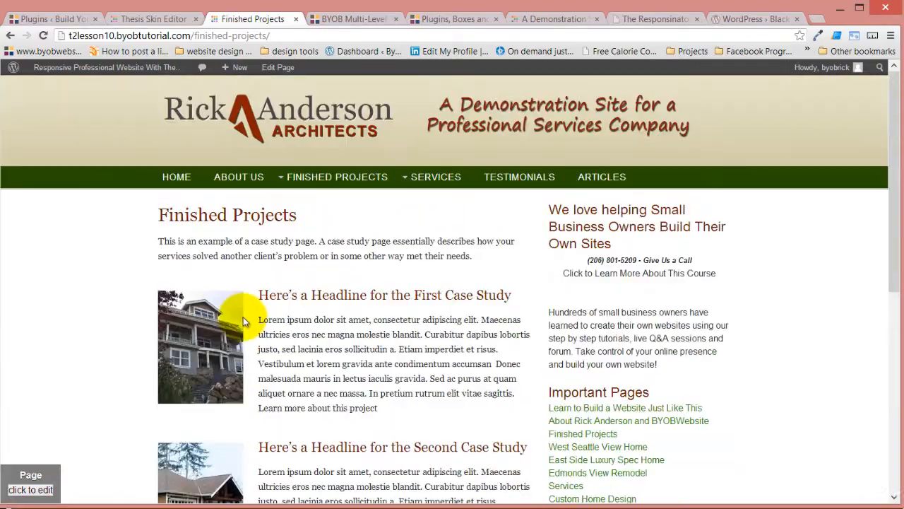